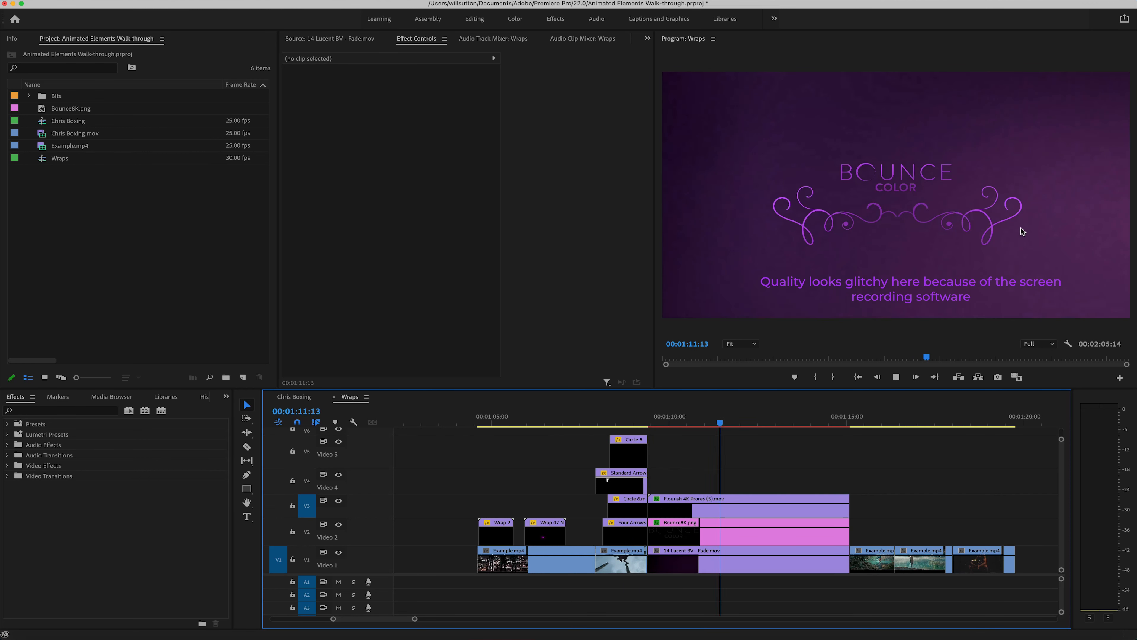
Step: Switch to Finder and show the Bounce Color Animated Elements Bundle 4K folder contents as a list
drag(857, 423, 497, 477)
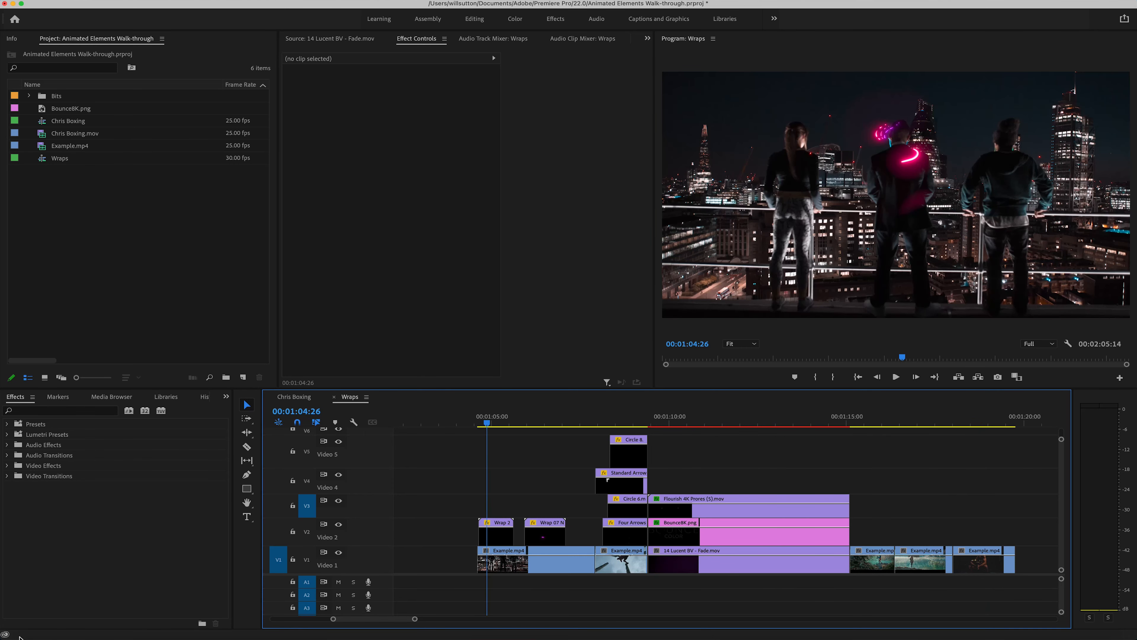
click(19, 628)
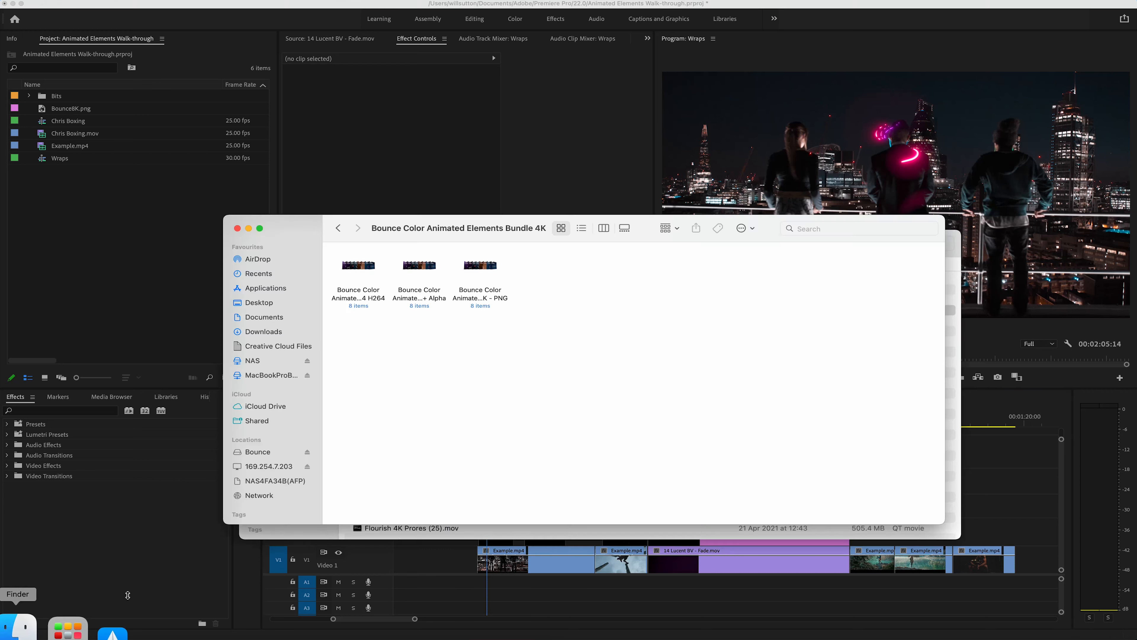
click(581, 227)
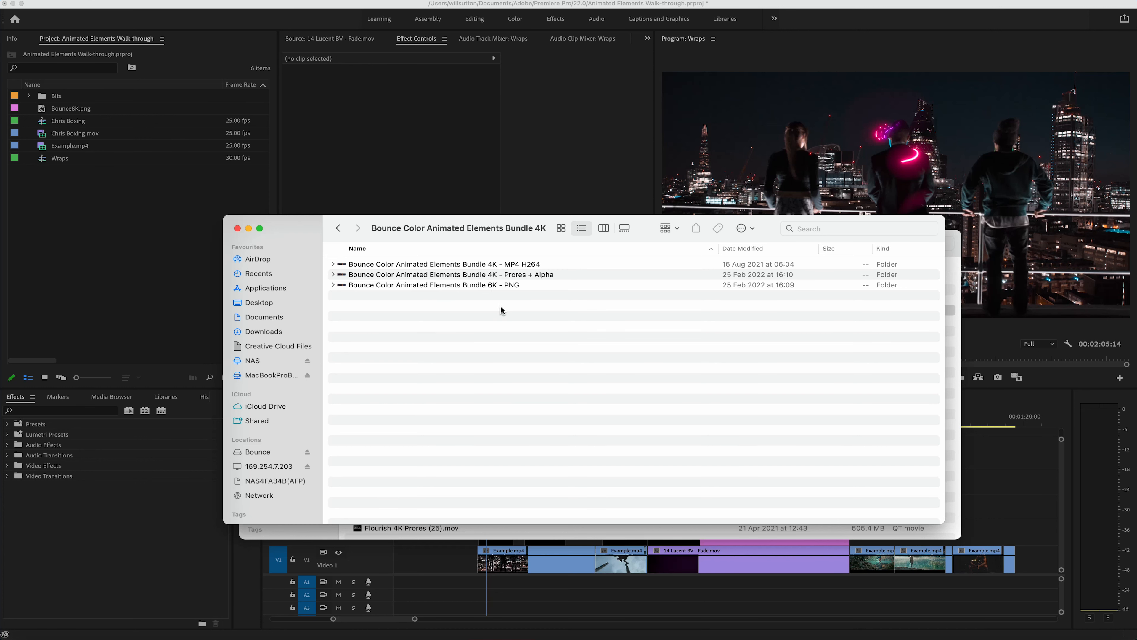
Step: Examine the bundle's MP4 H264, Prores + Alpha and PNG folders to compare the available file types
click(521, 287)
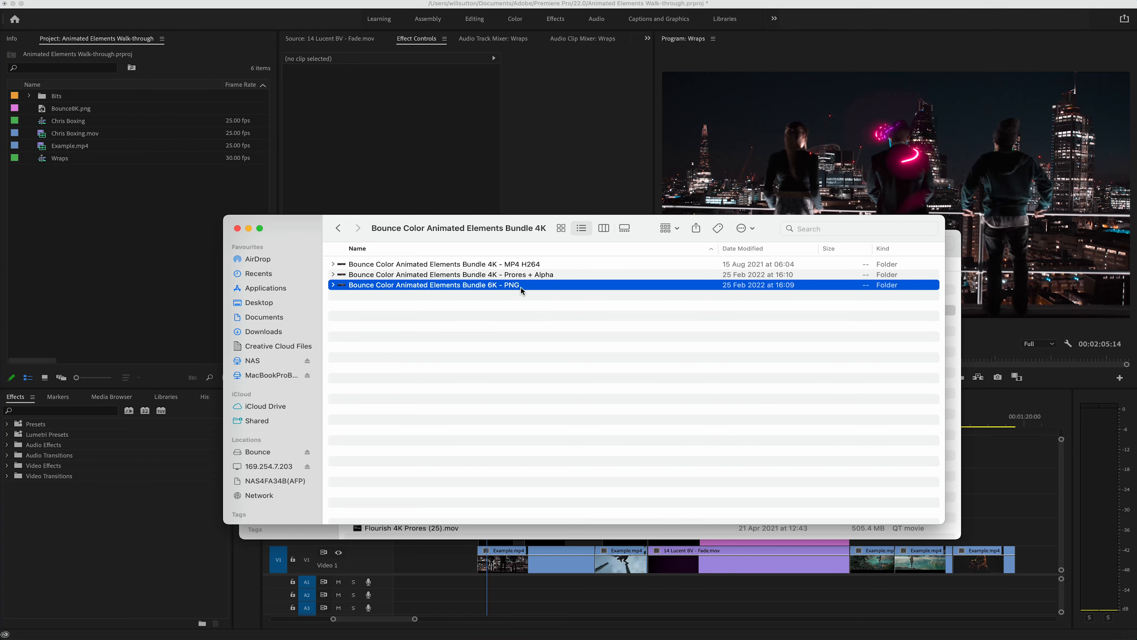
click(523, 275)
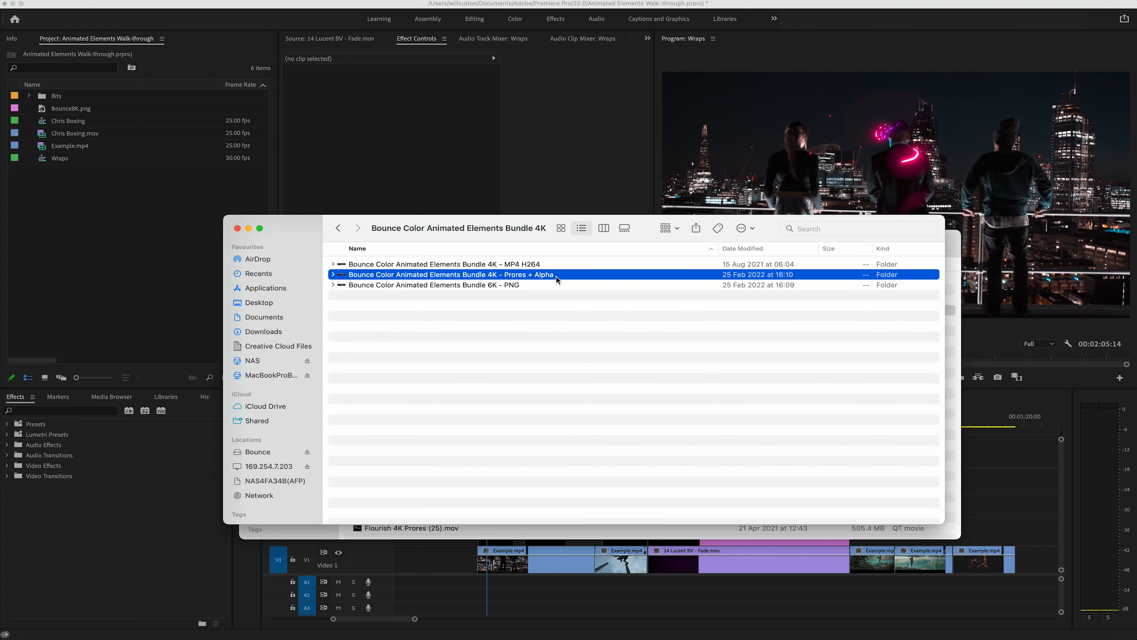
click(517, 264)
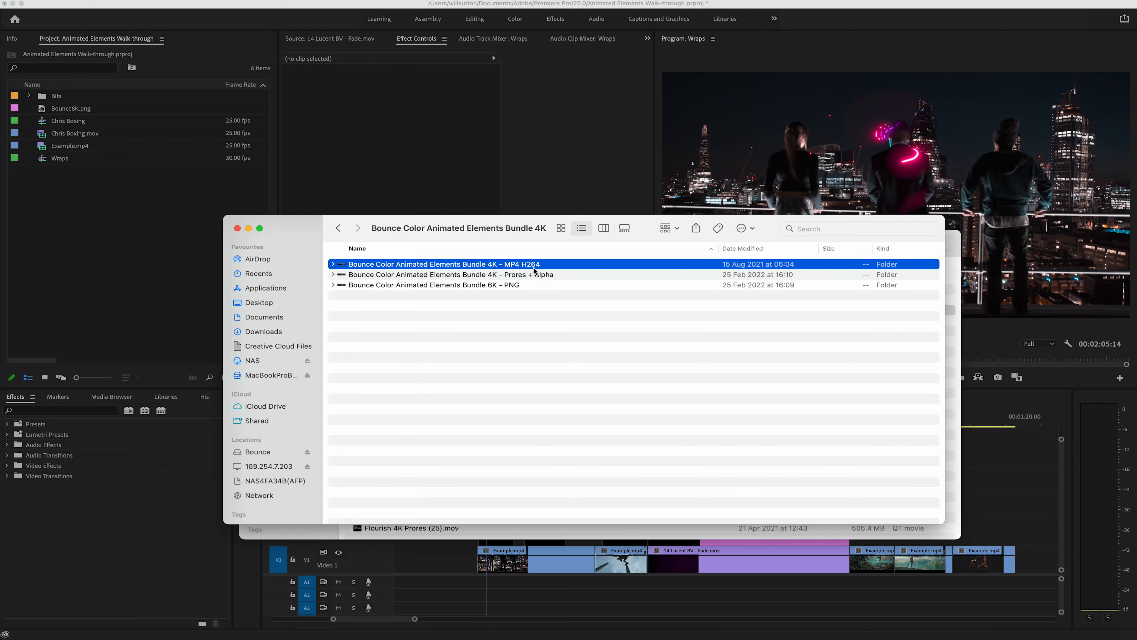
click(525, 318)
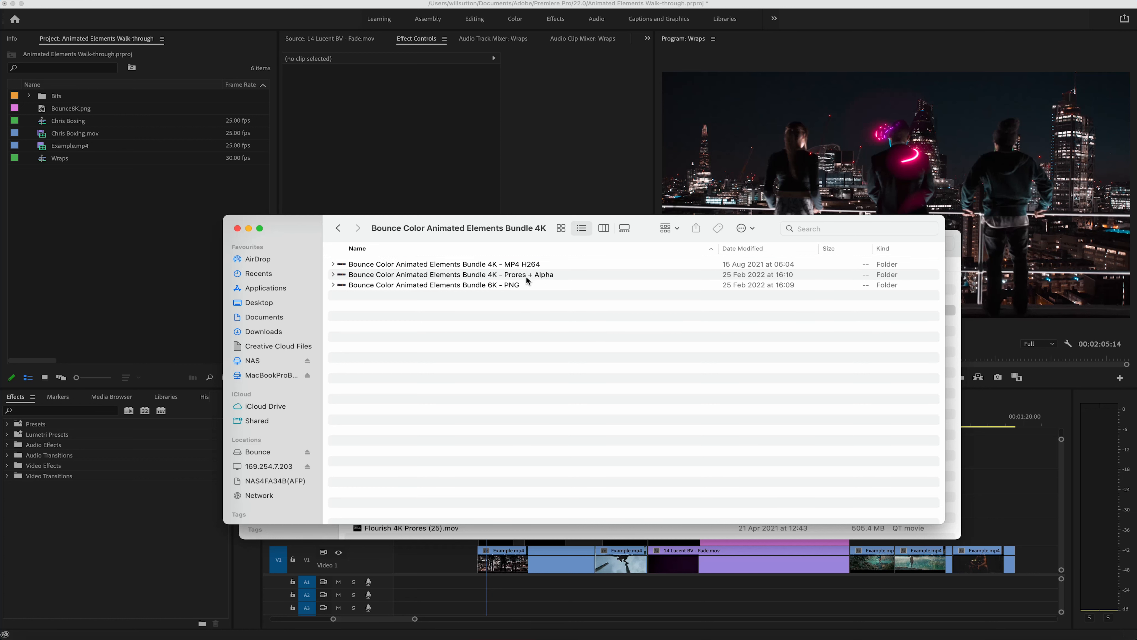
click(514, 279)
click(528, 266)
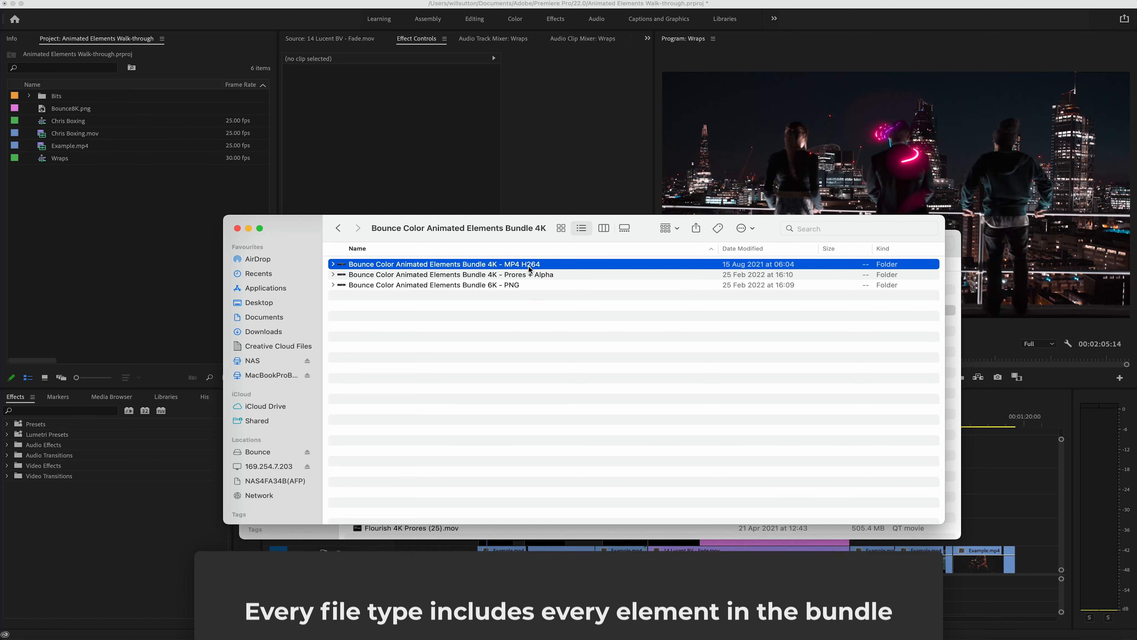
click(508, 275)
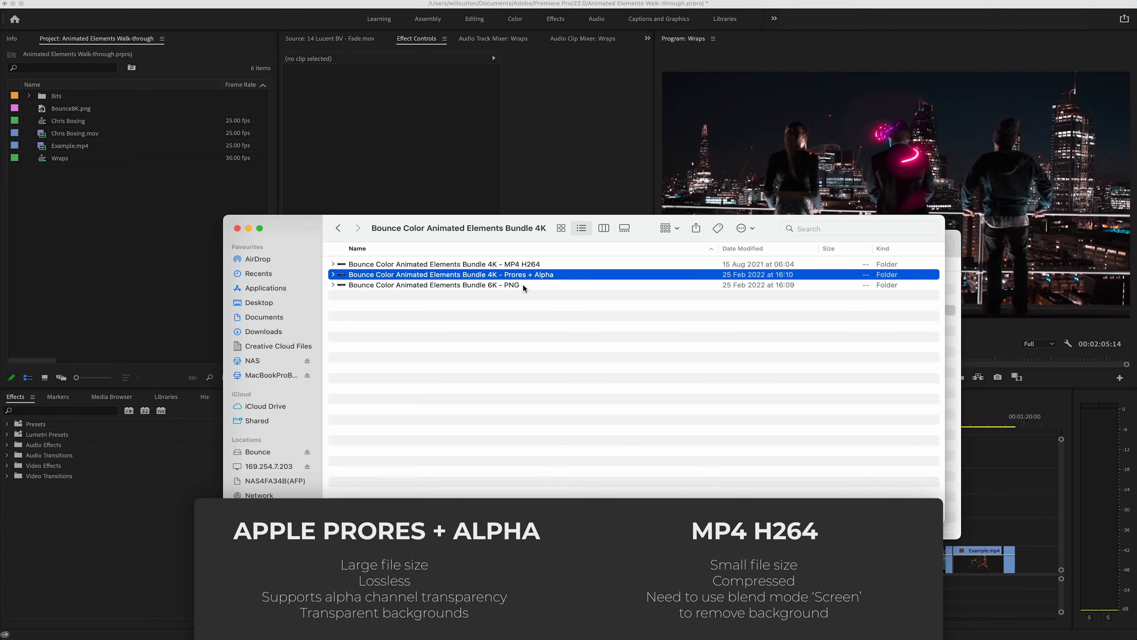
click(531, 265)
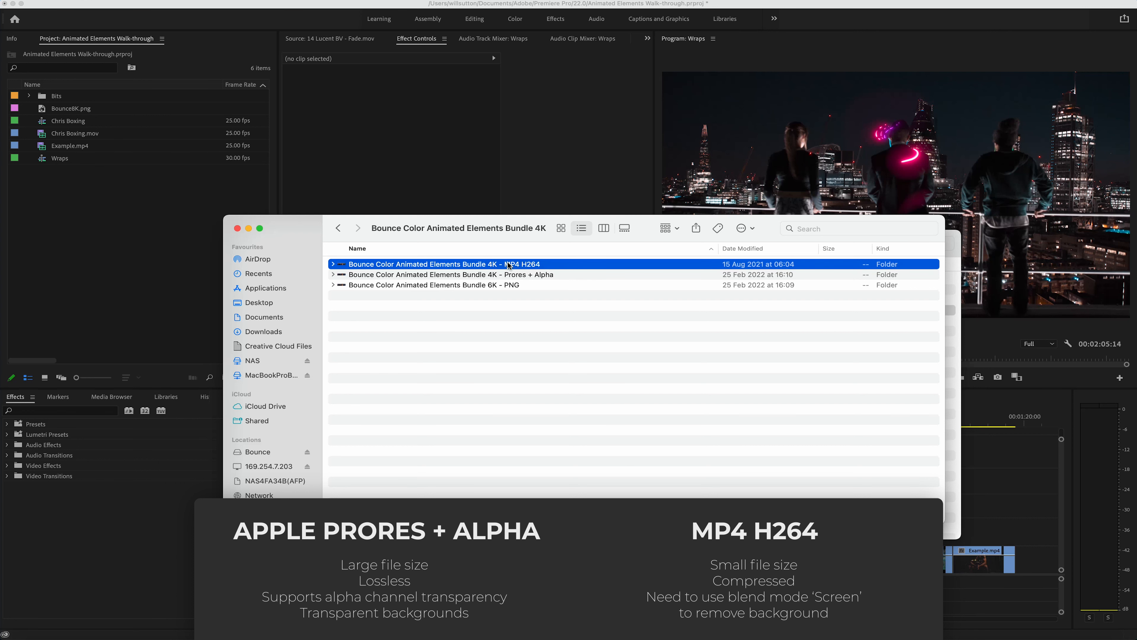
Step: Import the Bounce Color Animated Elements Bundle 4K - Prores + Alpha folder into the Premiere Pro project
click(524, 276)
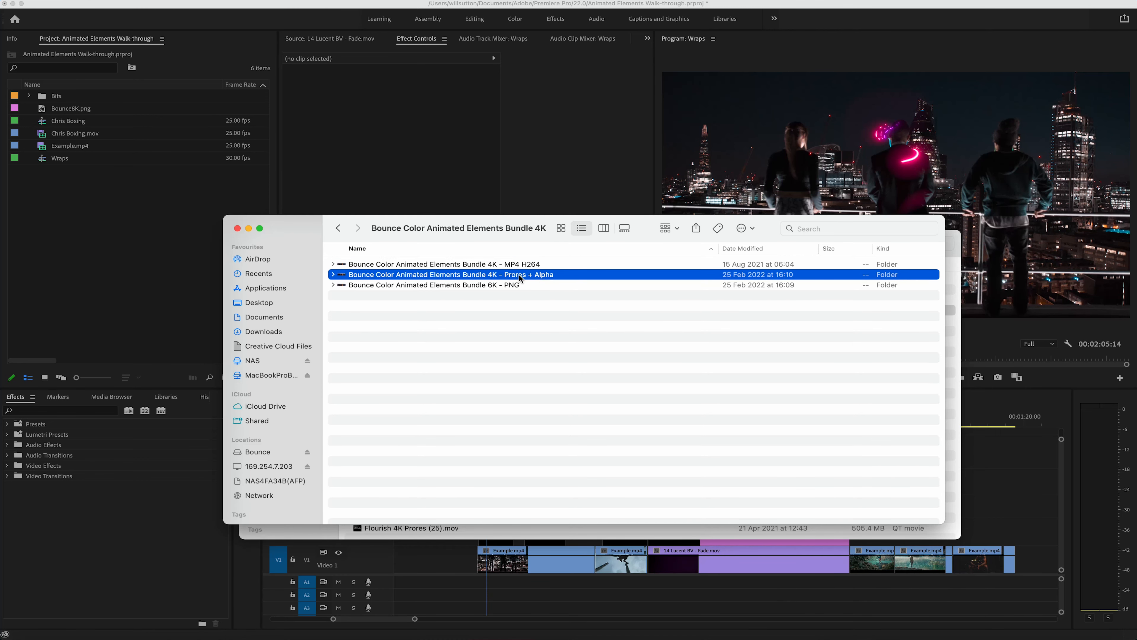
drag(523, 278, 178, 233)
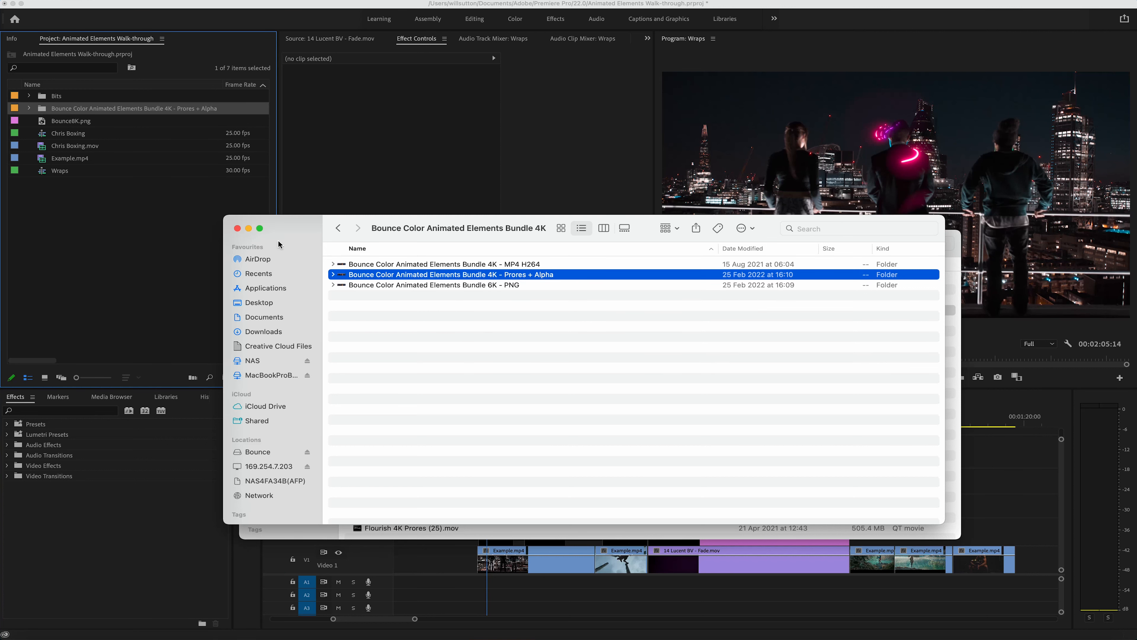
Step: Try placing Enery Elements 4K Prores (1).mov from Finder's Energy folder on Video 4 near the sequence end, and delete the clip
double_click(375, 276)
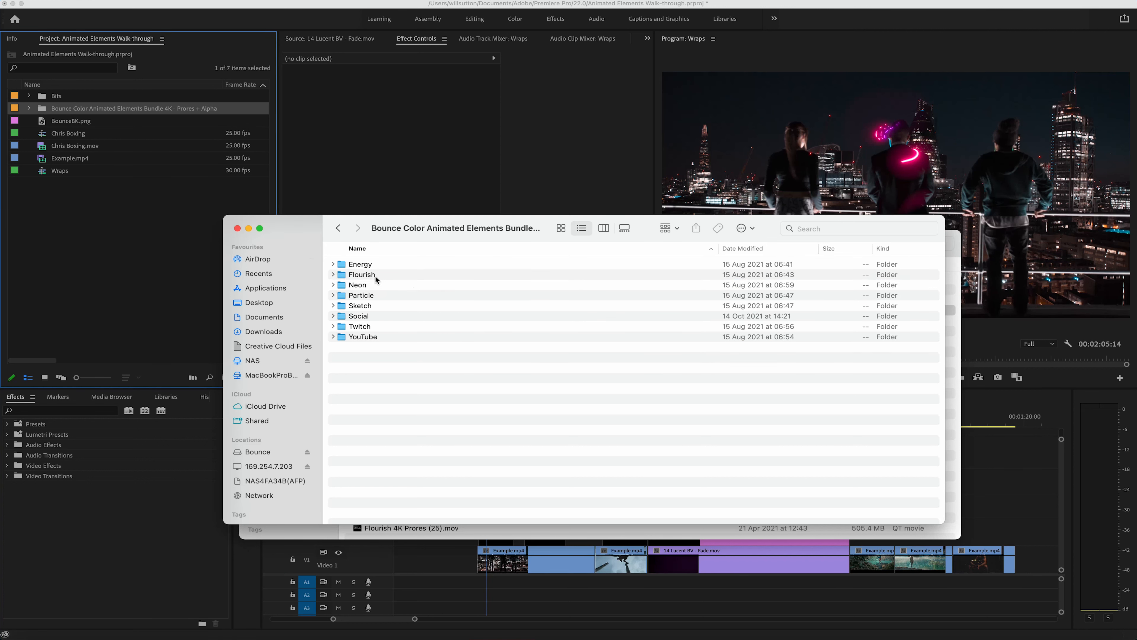
double_click(365, 265)
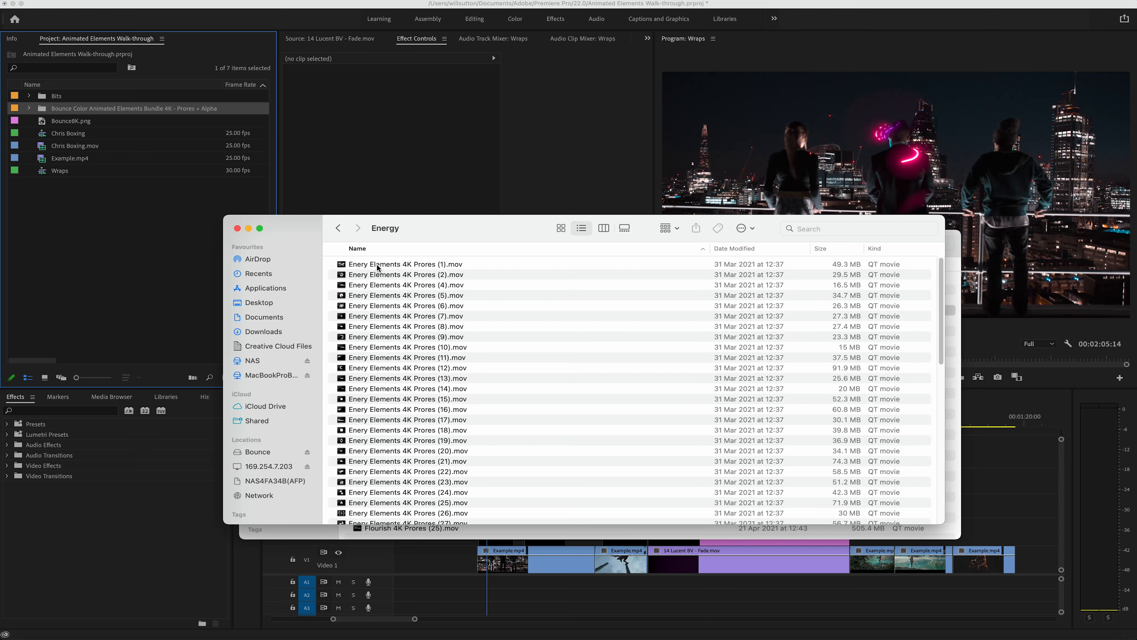
click(365, 265)
drag(365, 266, 993, 480)
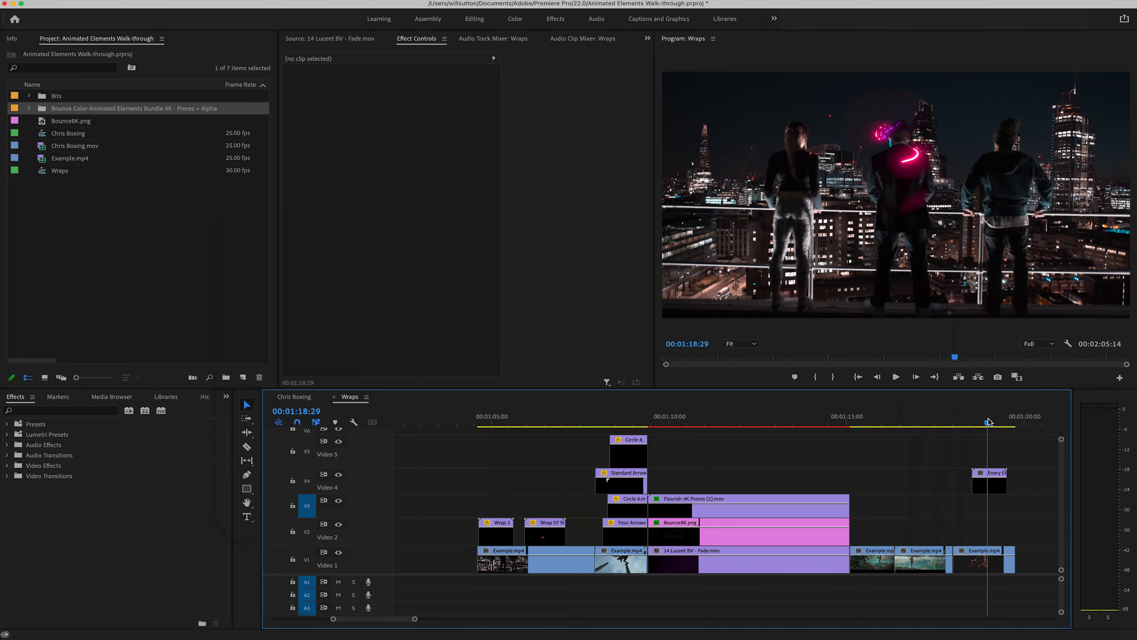
click(993, 483)
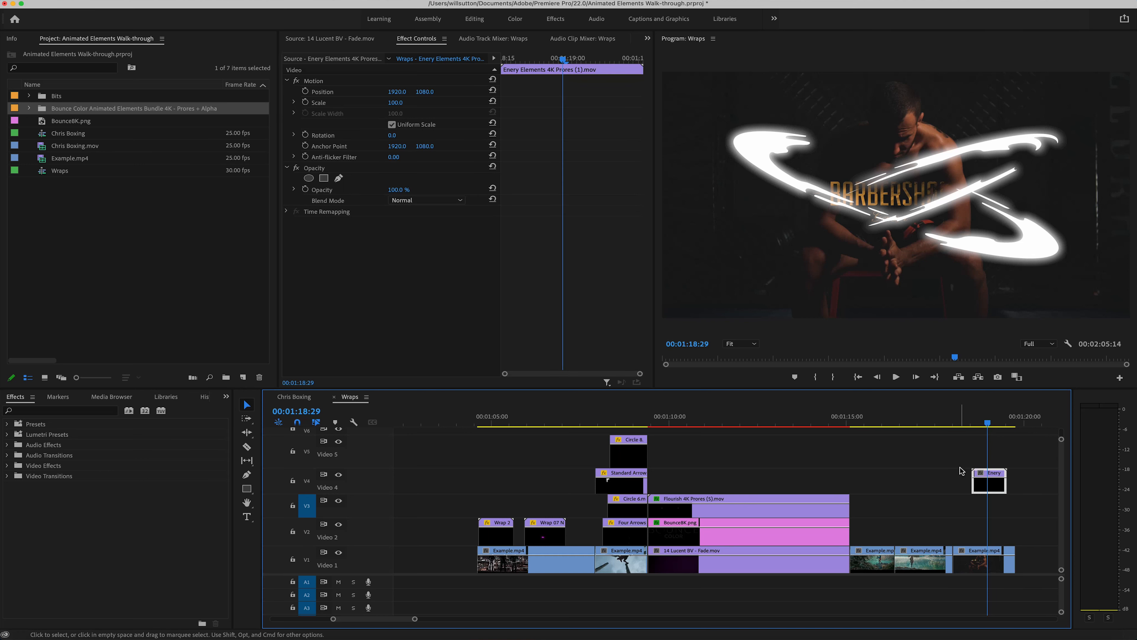
key(Delete)
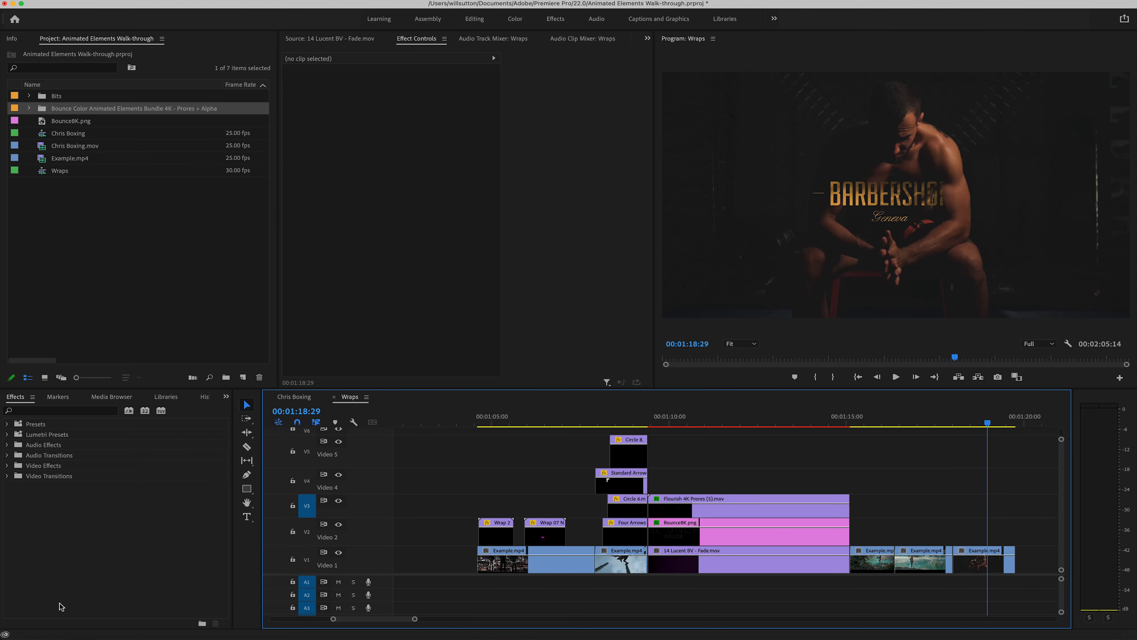
click(18, 629)
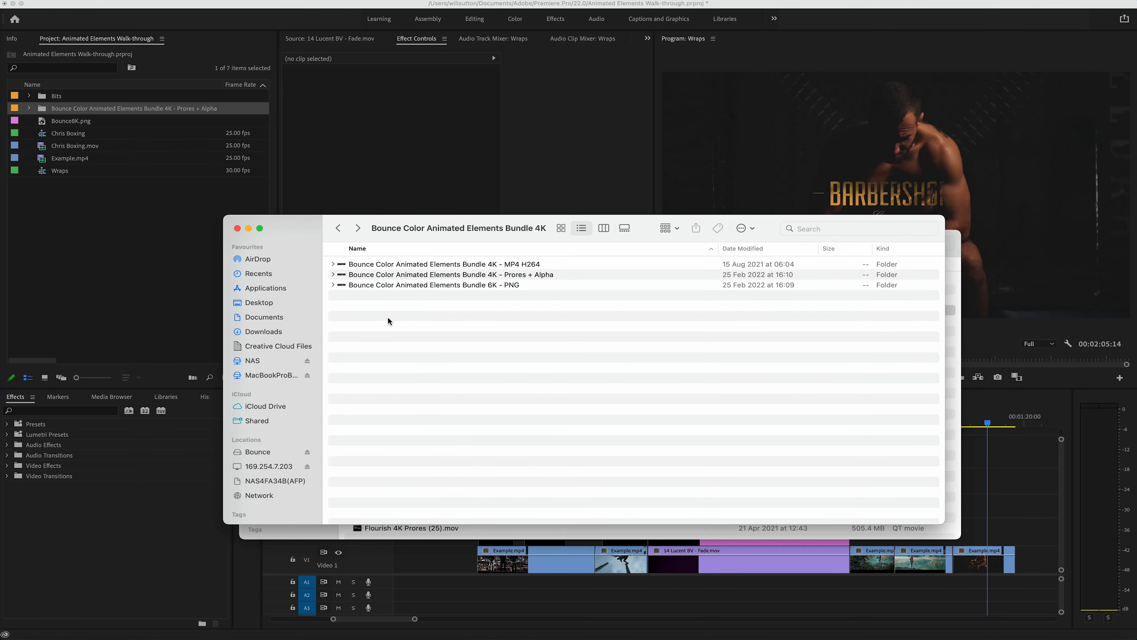
drag(388, 316, 420, 250)
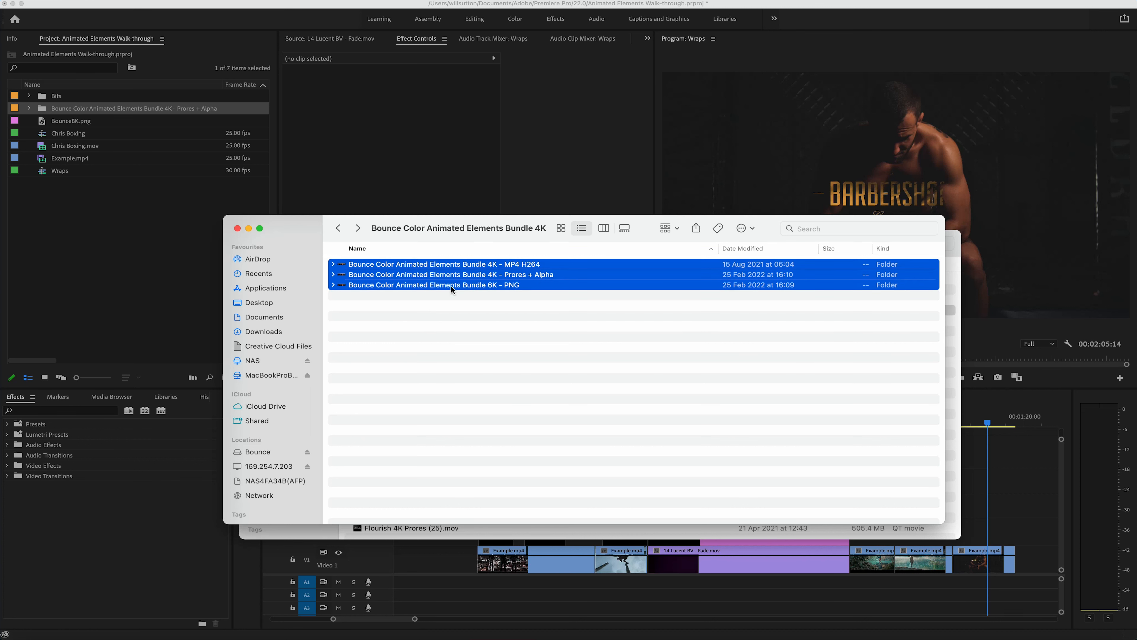
click(450, 297)
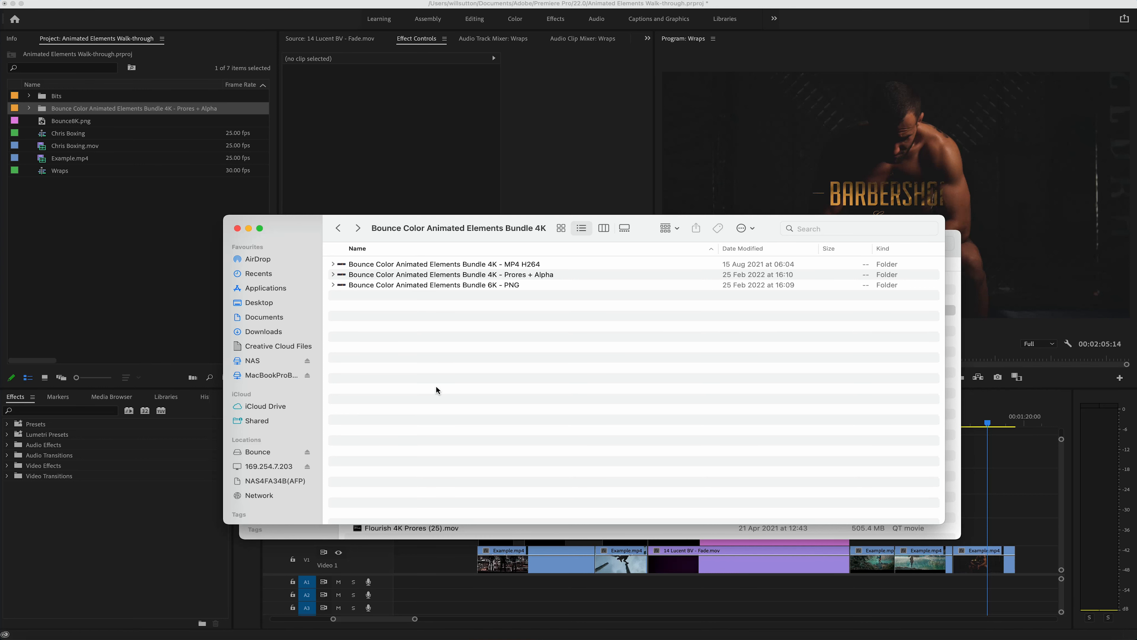
Step: Switch back to Premiere Pro and expand the imported Prores + Alpha bundle bin to show its category bins
click(134, 207)
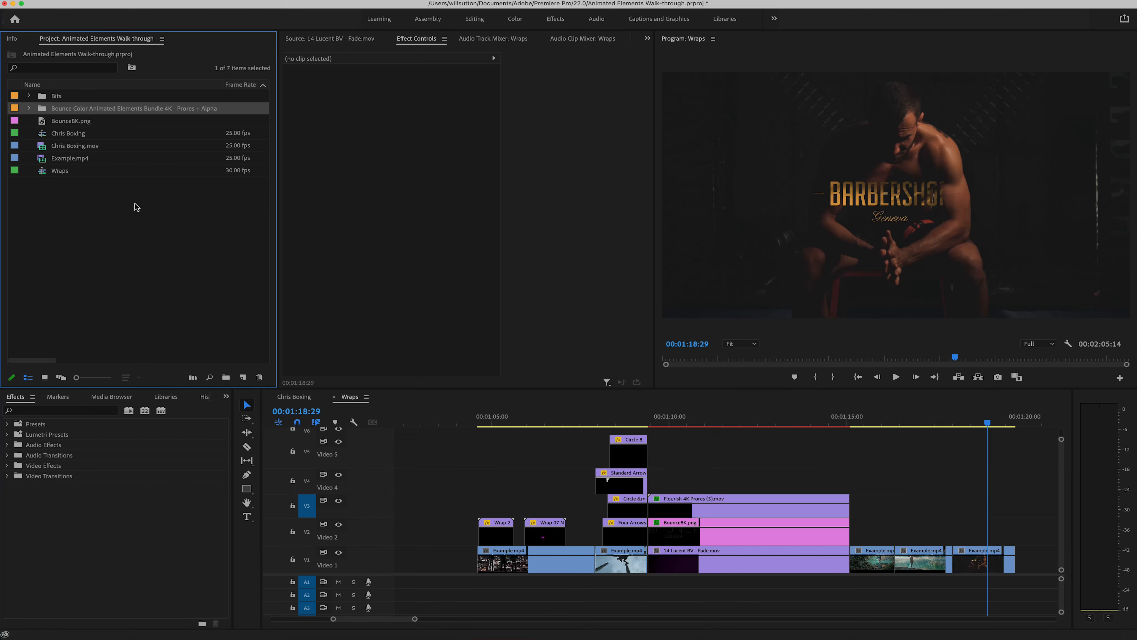
click(43, 110)
click(29, 108)
drag(32, 118, 81, 196)
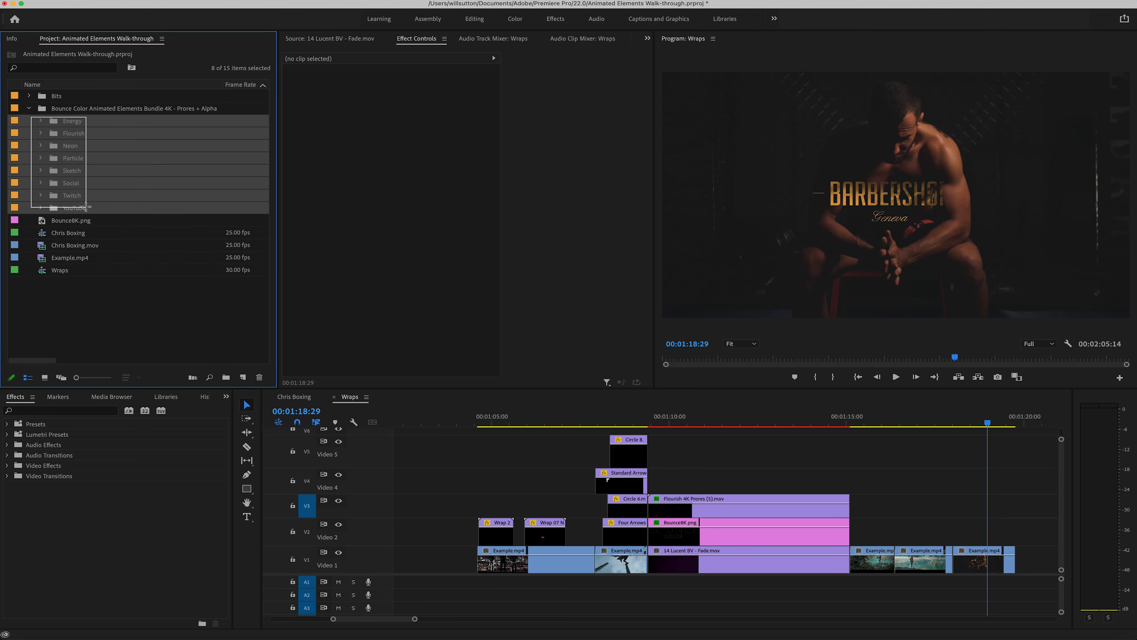
Step: Preview the neon wrap around the middle figure, and delete the two existing wrap clips from Video 2
click(480, 423)
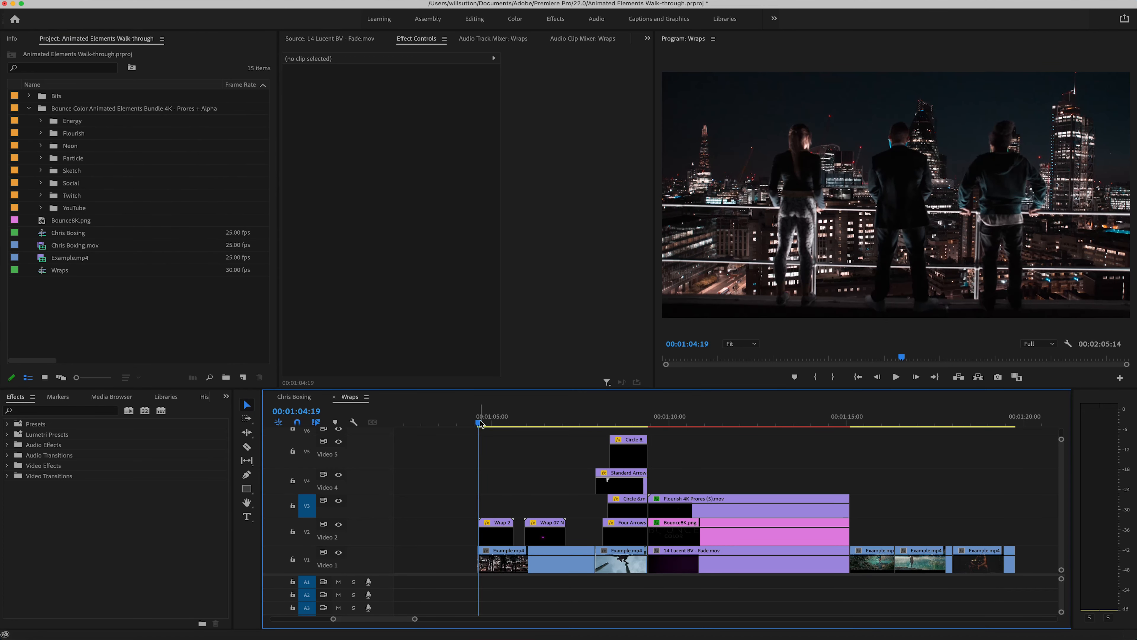
drag(480, 423, 499, 448)
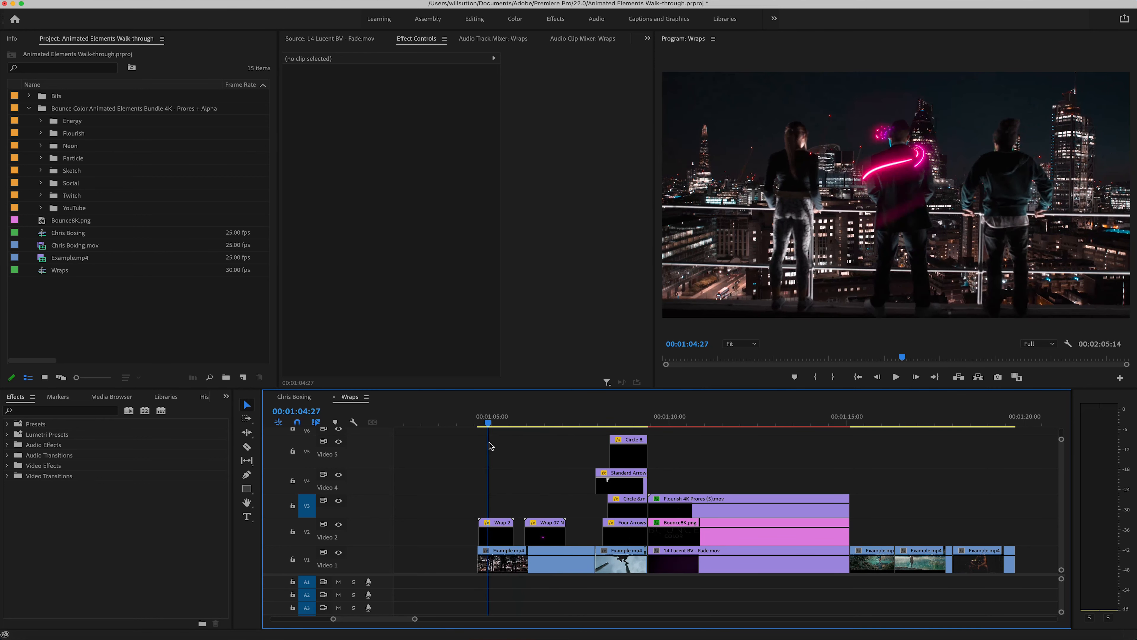
click(491, 422)
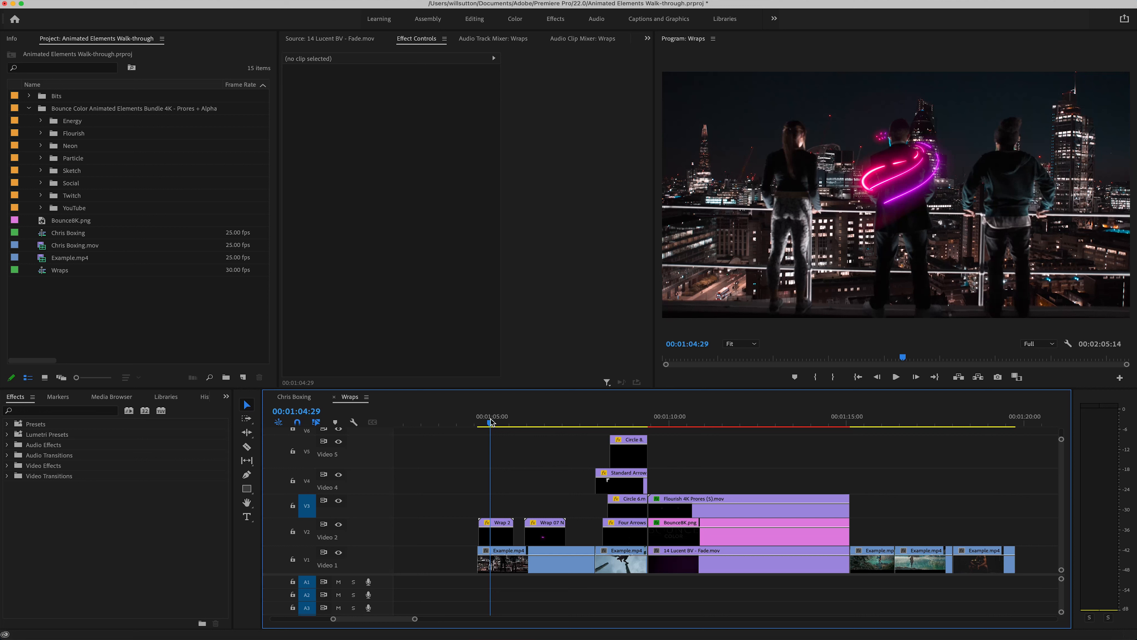
drag(490, 419, 495, 420)
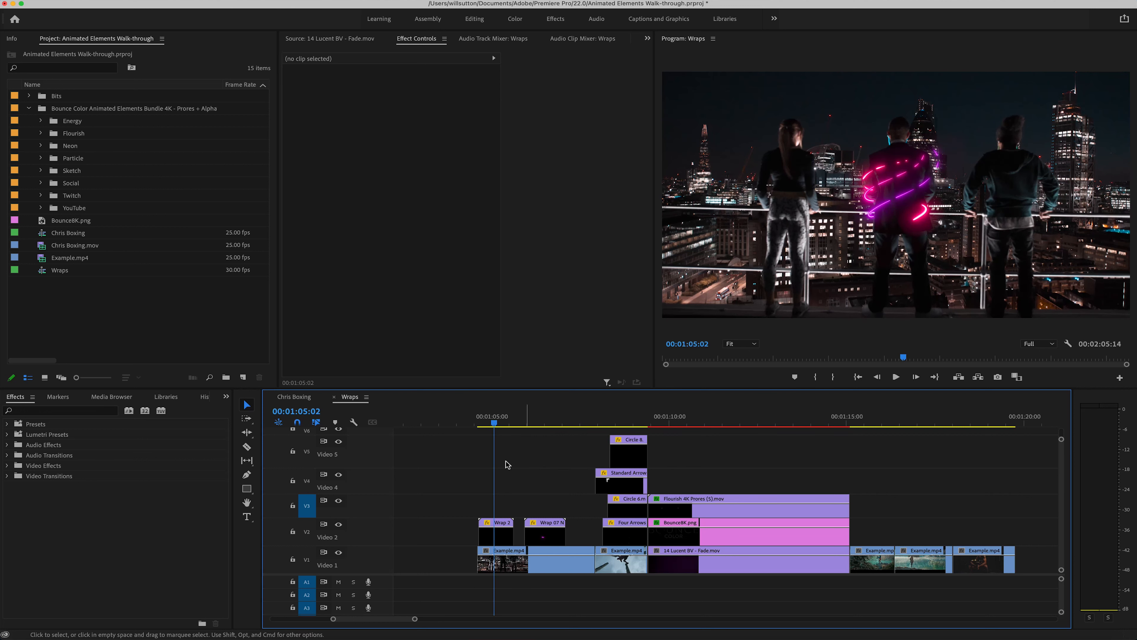
drag(476, 498, 566, 545)
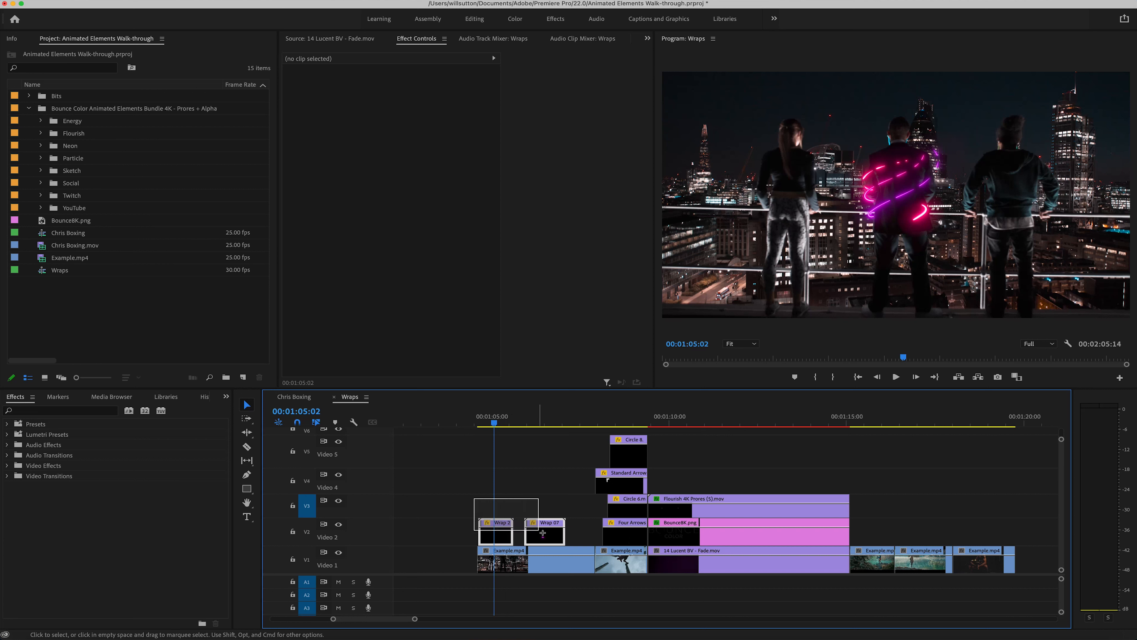
key(Delete)
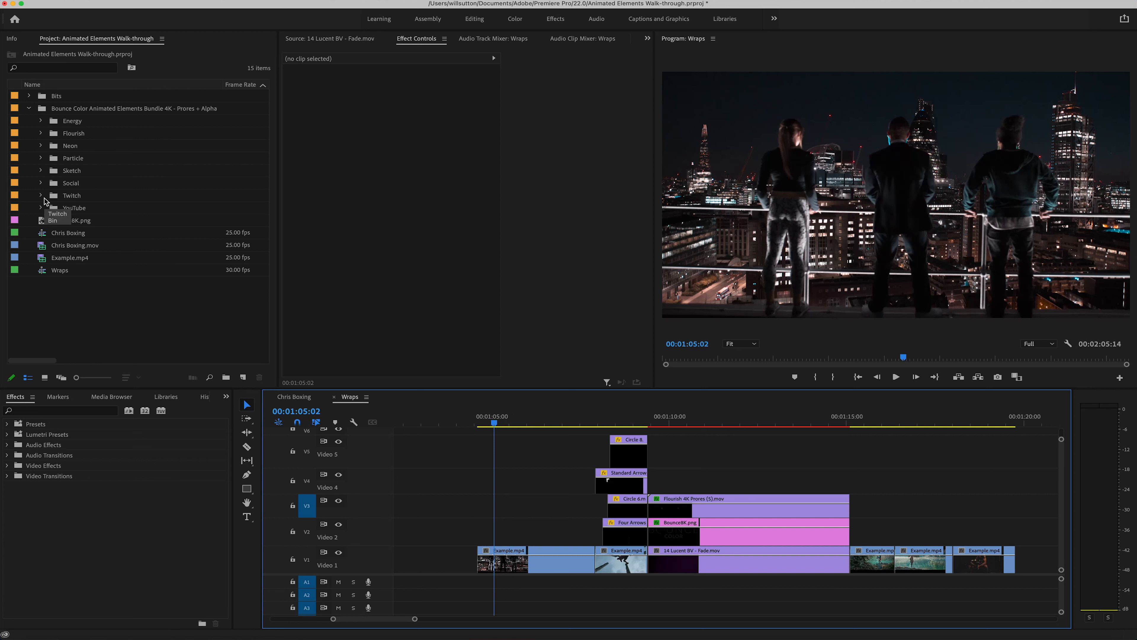
Step: Place Wrap 07 Neon.mov from the Neon bin's Wraps folder on Video 2 at about 00:01:05:26
click(41, 147)
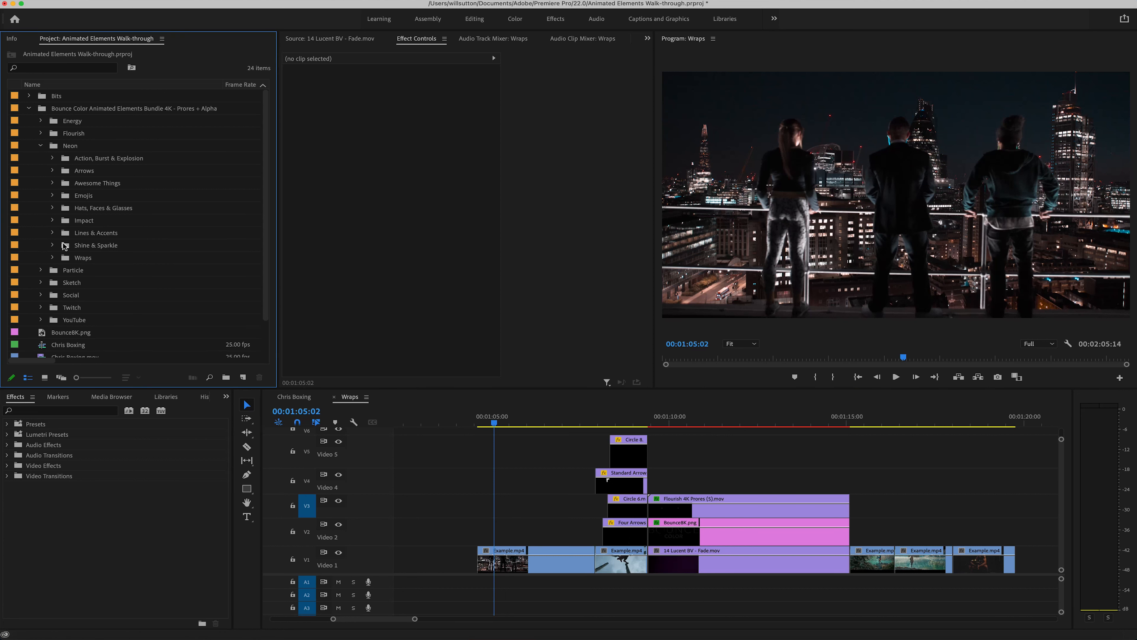
click(52, 258)
scroll(117, 261, down, 5)
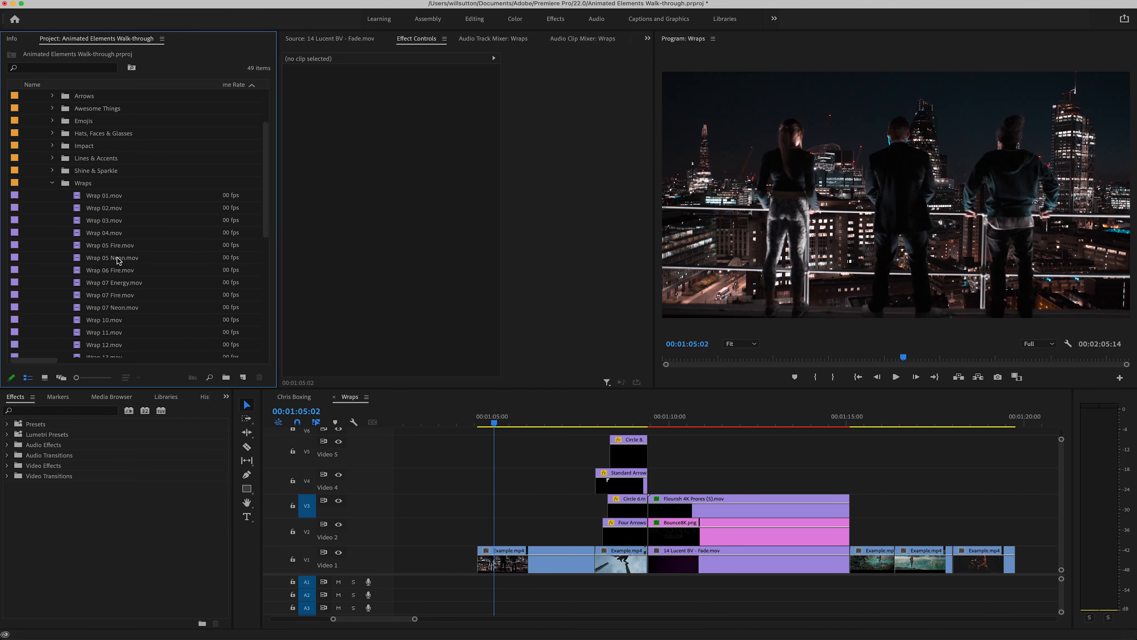
click(82, 223)
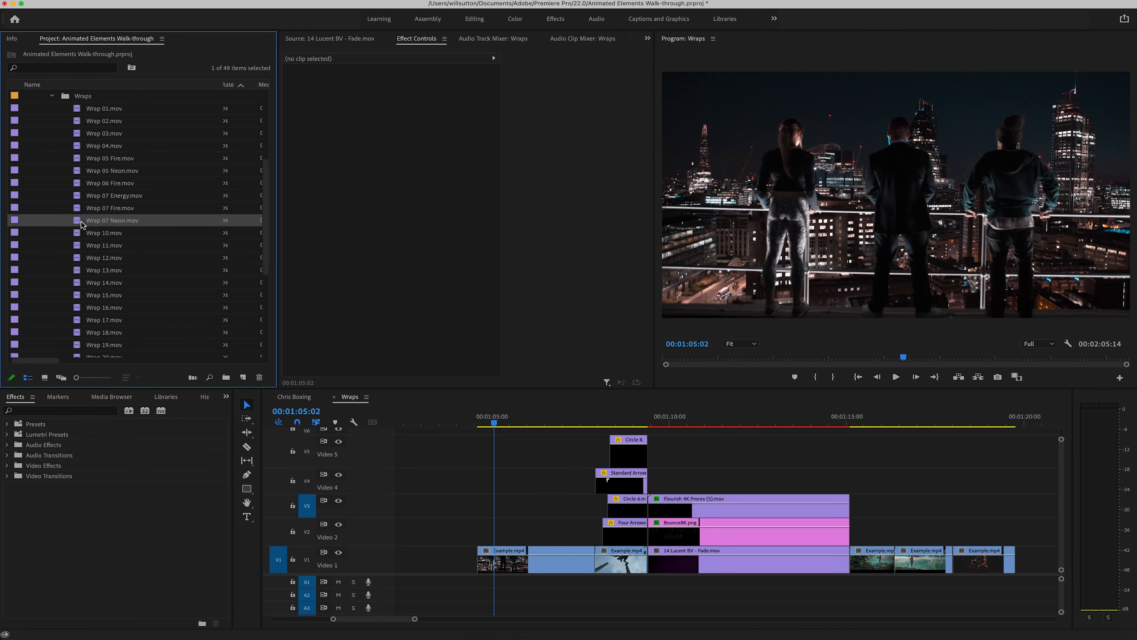
drag(121, 234, 523, 534)
Step: Place Wrap 22.mov on Video 2 at the start of the first Example.mp4 clip in the edit
scroll(112, 290, down, 4)
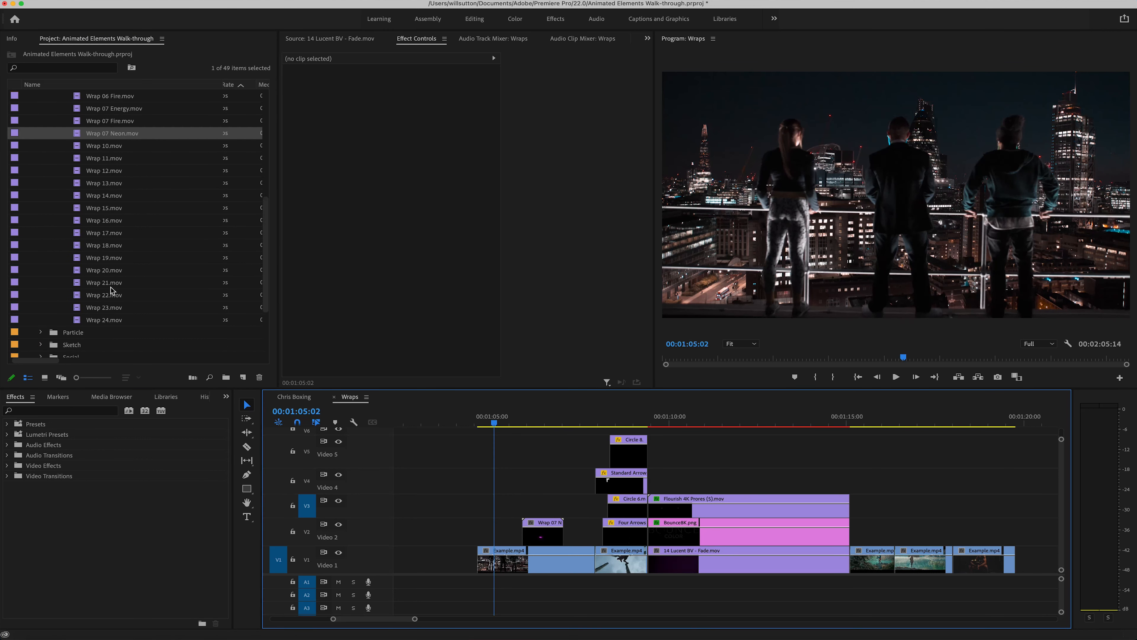
drag(89, 295, 480, 532)
click(497, 506)
click(495, 504)
key(equal)
key(equal)
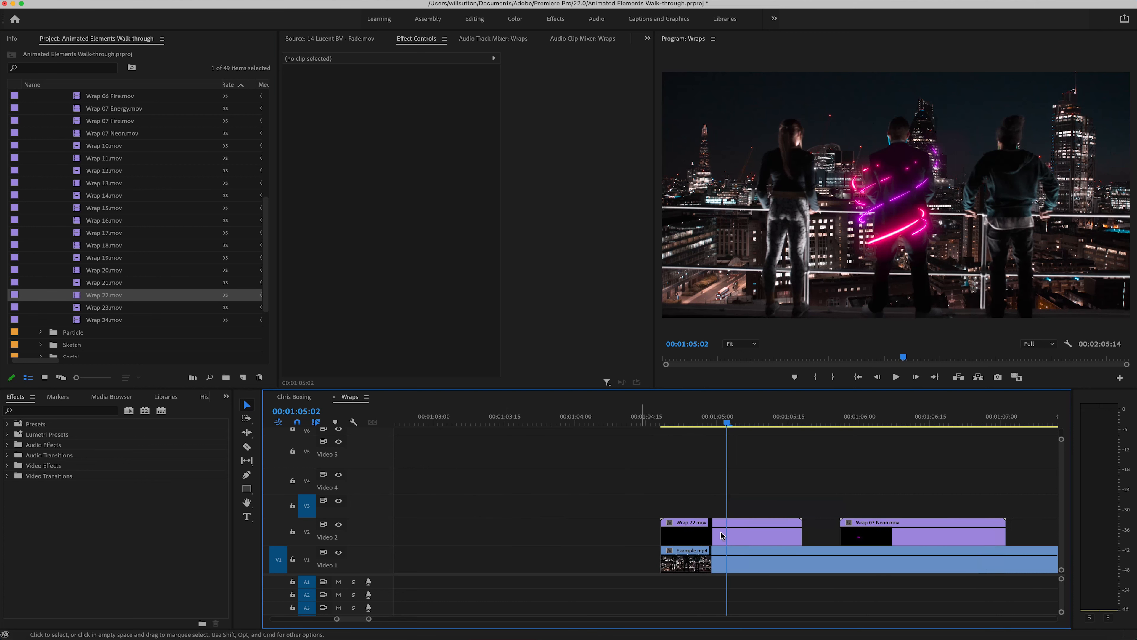
Step: Shift the Wrap 22.mov clip about two frames later on Video 2 and park the playhead at 00:01:04:28
scroll(721, 533, right, 5)
drag(450, 426, 476, 430)
click(479, 525)
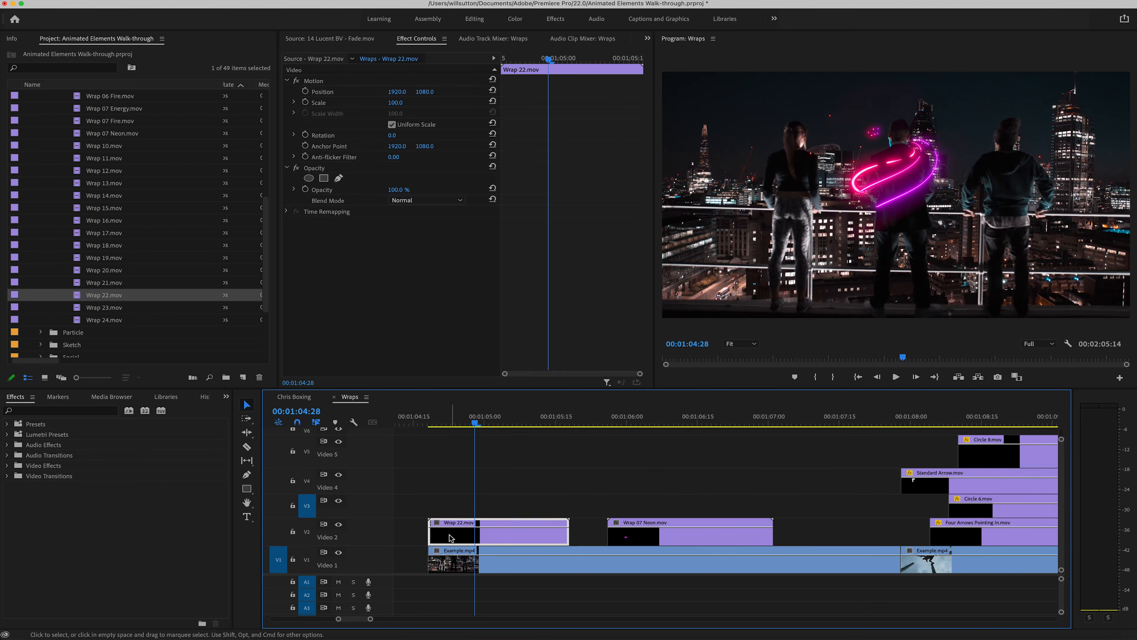
click(533, 421)
mouse_move(539, 420)
mouse_down()
mouse_move(582, 421)
mouse_move(556, 421)
mouse_up()
drag(525, 542, 534, 538)
drag(557, 424, 475, 423)
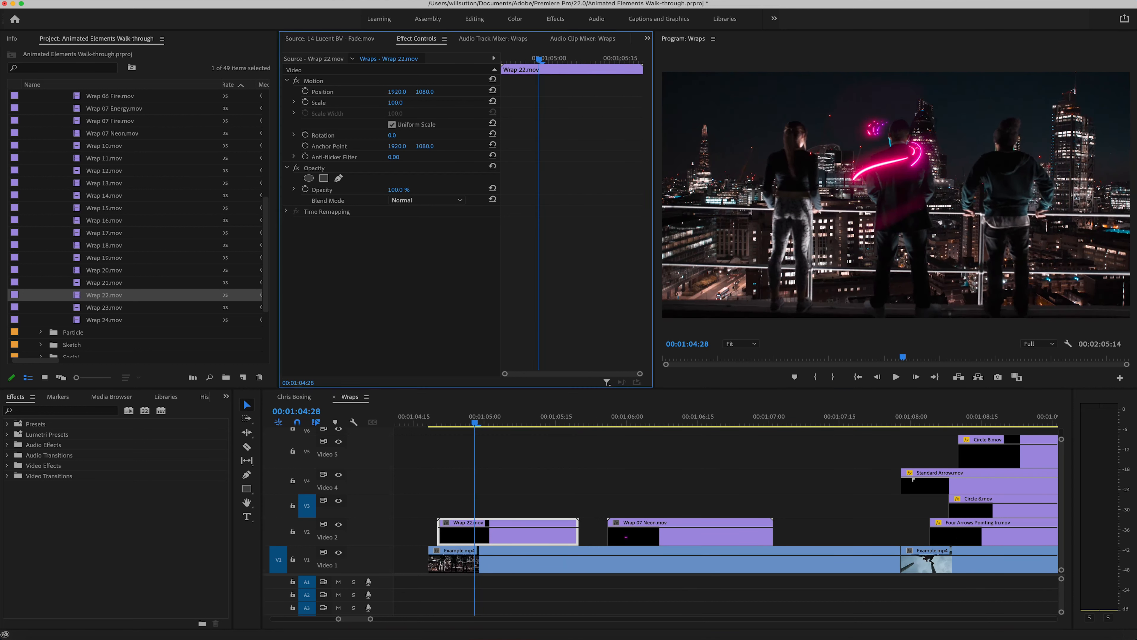
Step: Scale the Wrap 22.mov overlay to 96, shift it slightly right onto the middle figure, and check it at 00:01:05:05
click(361, 80)
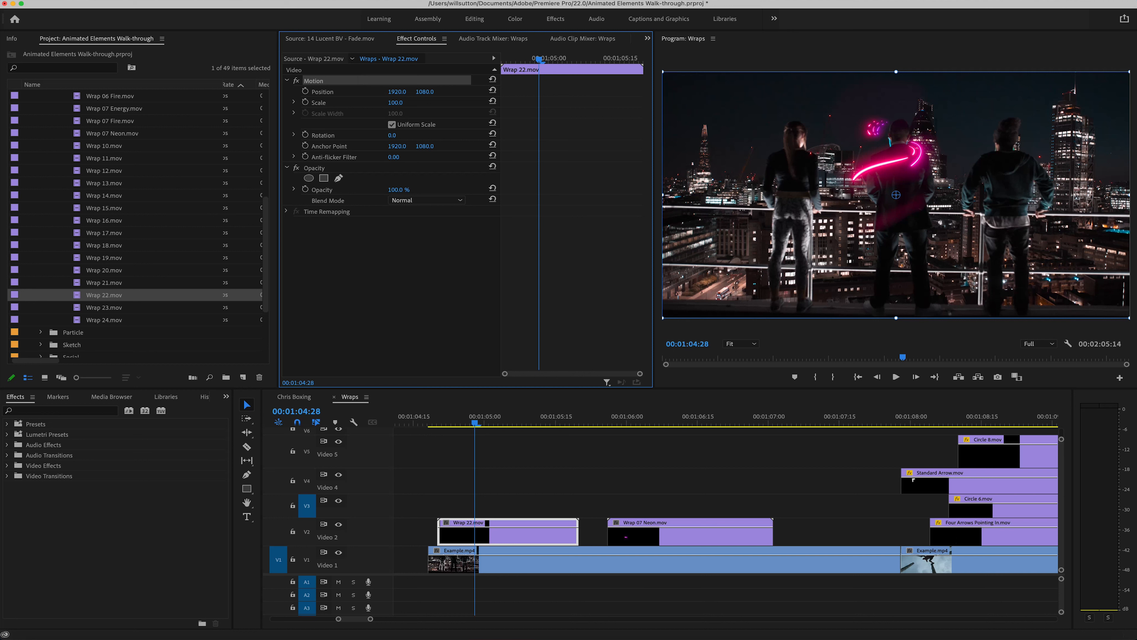
drag(395, 102, 393, 103)
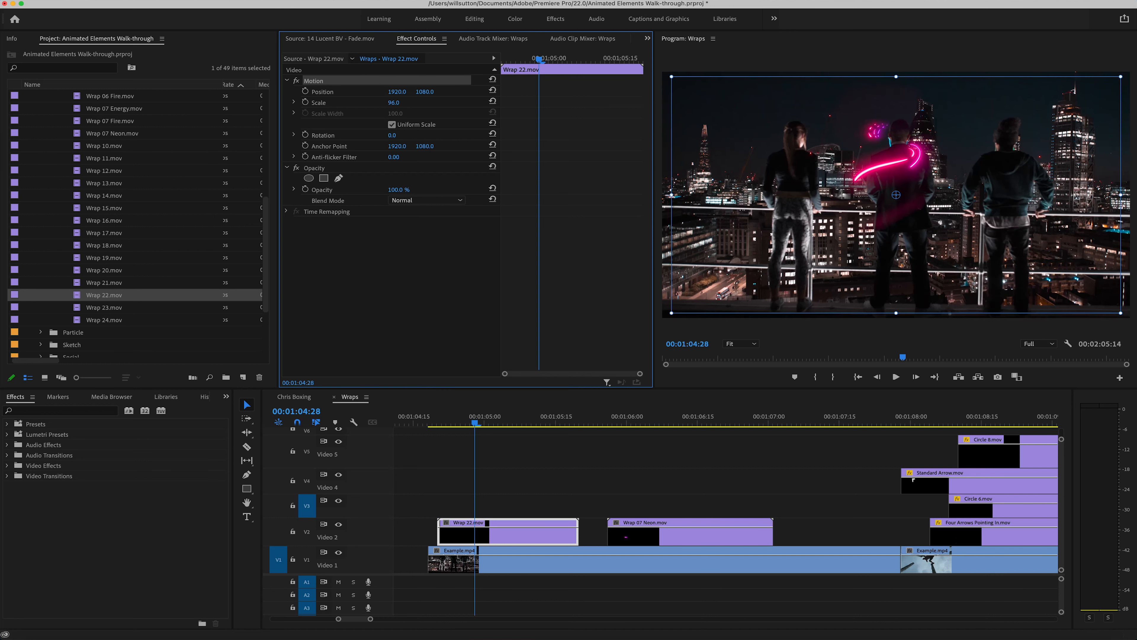
drag(890, 174, 899, 173)
drag(488, 421, 510, 426)
click(523, 505)
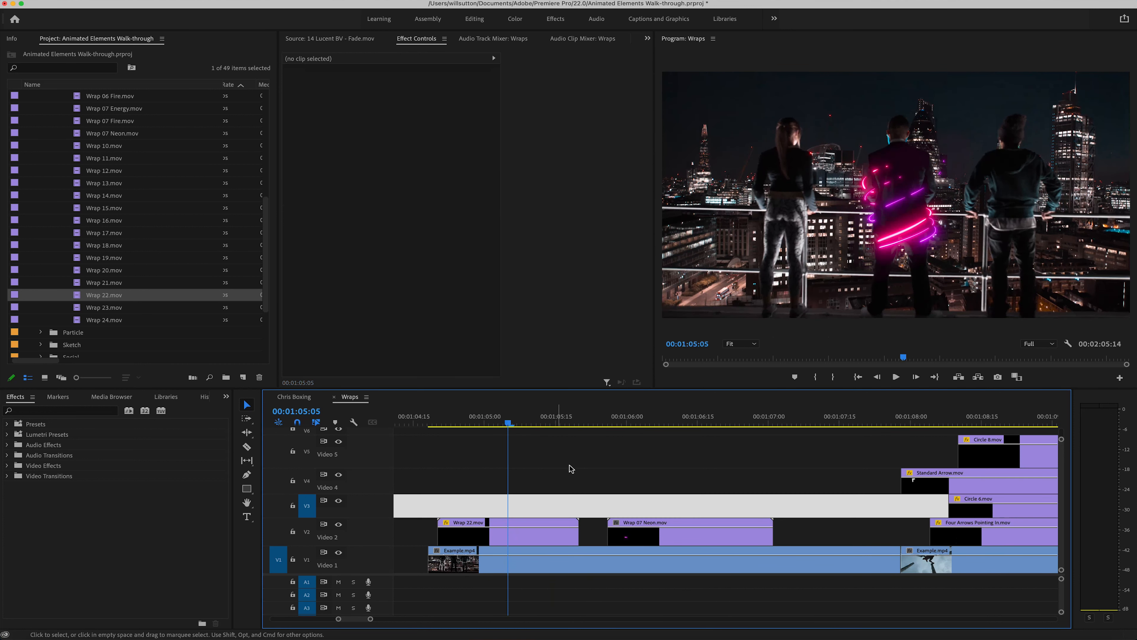
Step: Move the Wrap 07 Neon.mov clip later on Video 2 so it starts at 00:01:06:00 in the stage footage
drag(591, 419, 626, 429)
drag(638, 544, 657, 544)
click(649, 505)
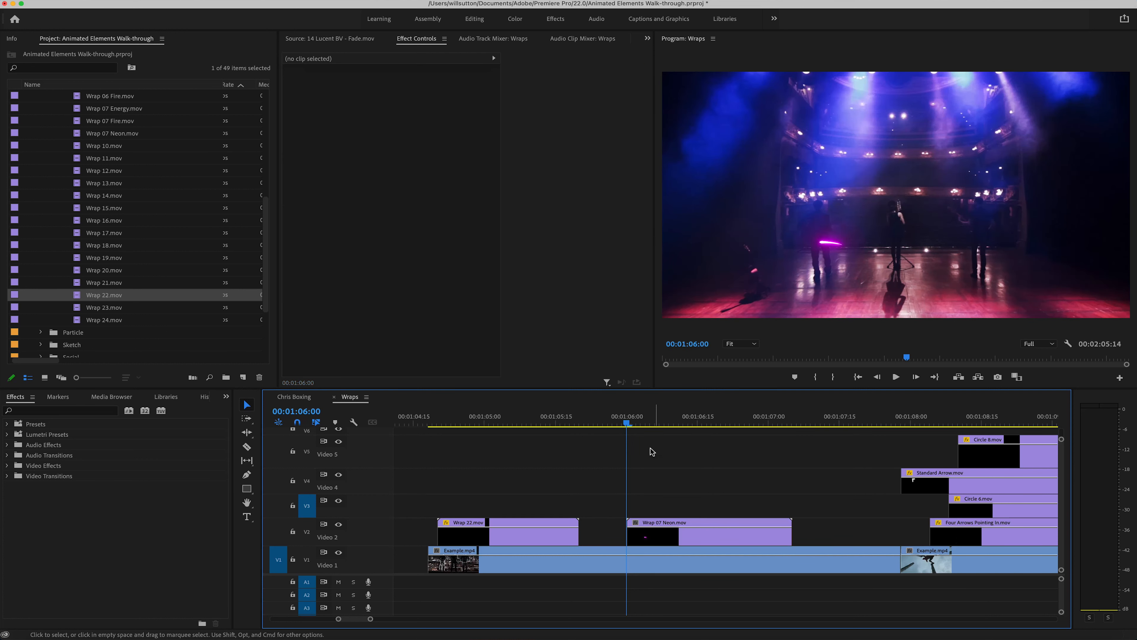
Step: At 00:01:06:09, scale Wrap 07 Neon.mov to 19 and reposition it around the middle performer at 1901.8, 1348.3
drag(638, 426, 669, 424)
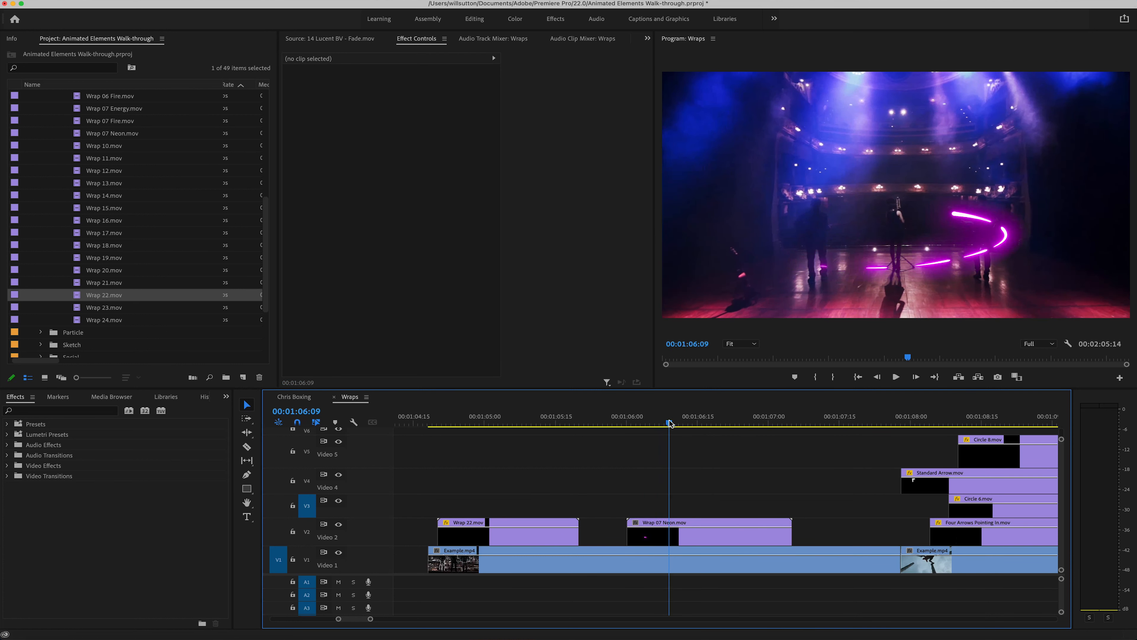
click(661, 535)
click(357, 81)
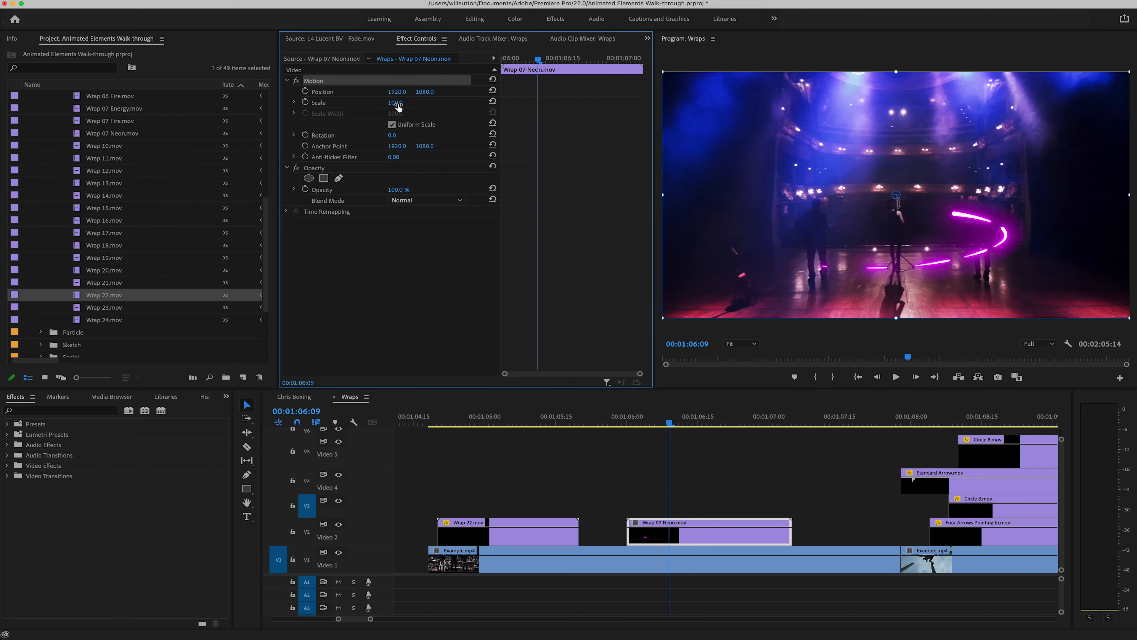
drag(395, 102, 352, 102)
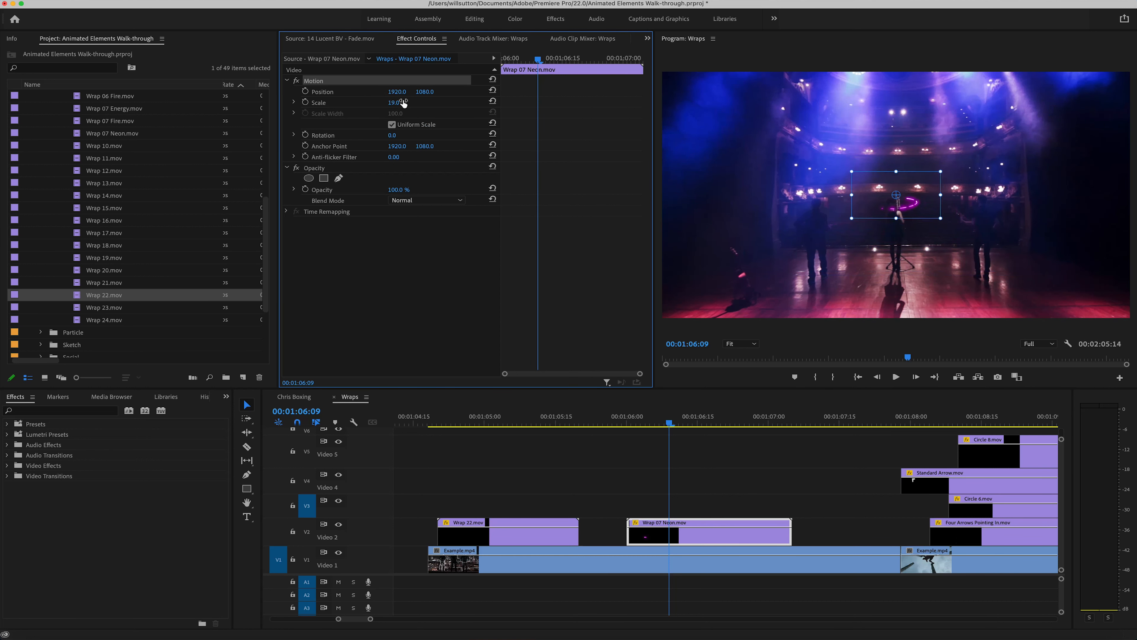
drag(916, 210, 913, 241)
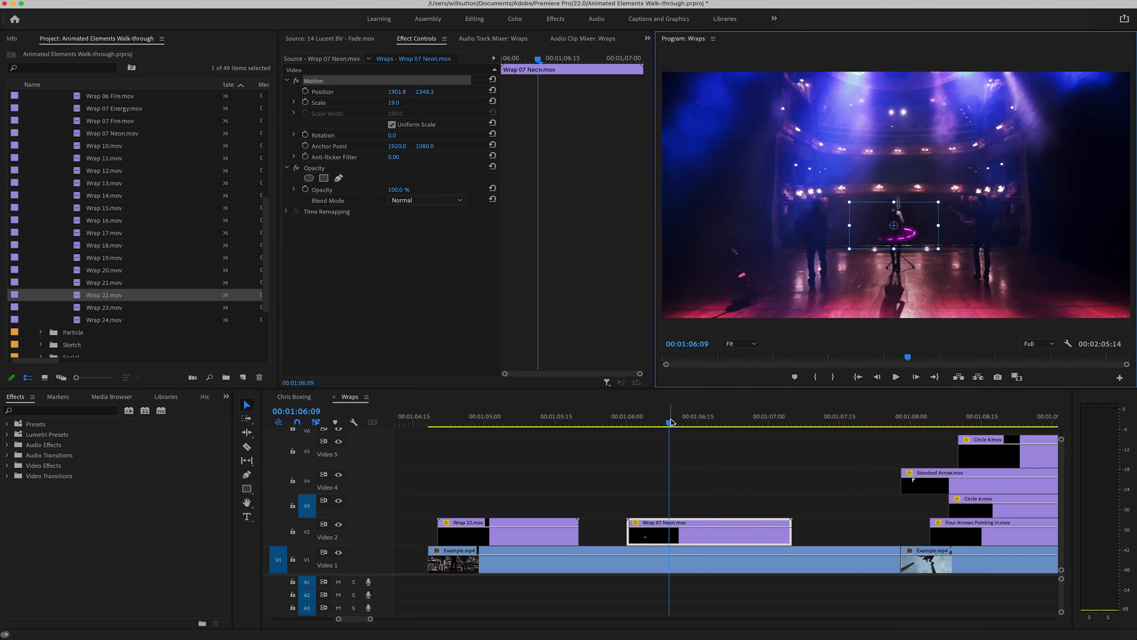
Step: Reduce Wrap 07 Neon.mov's scale to 17 and raise it on the performer by setting its vertical position to 1310.3
drag(670, 422, 718, 419)
drag(394, 104, 392, 103)
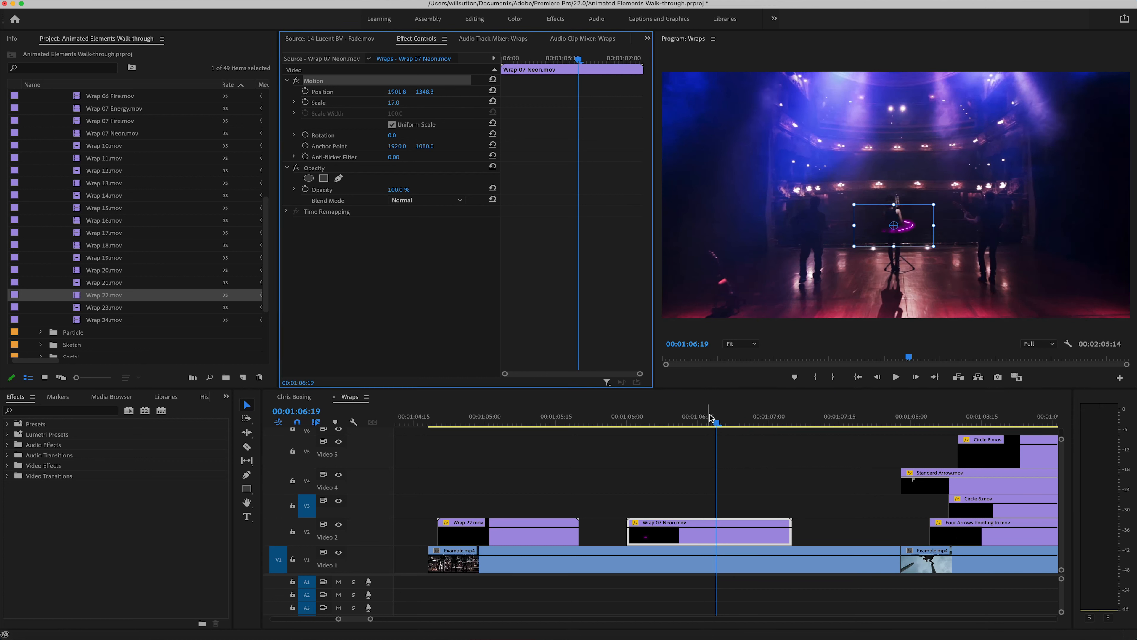
drag(716, 423, 741, 420)
click(743, 472)
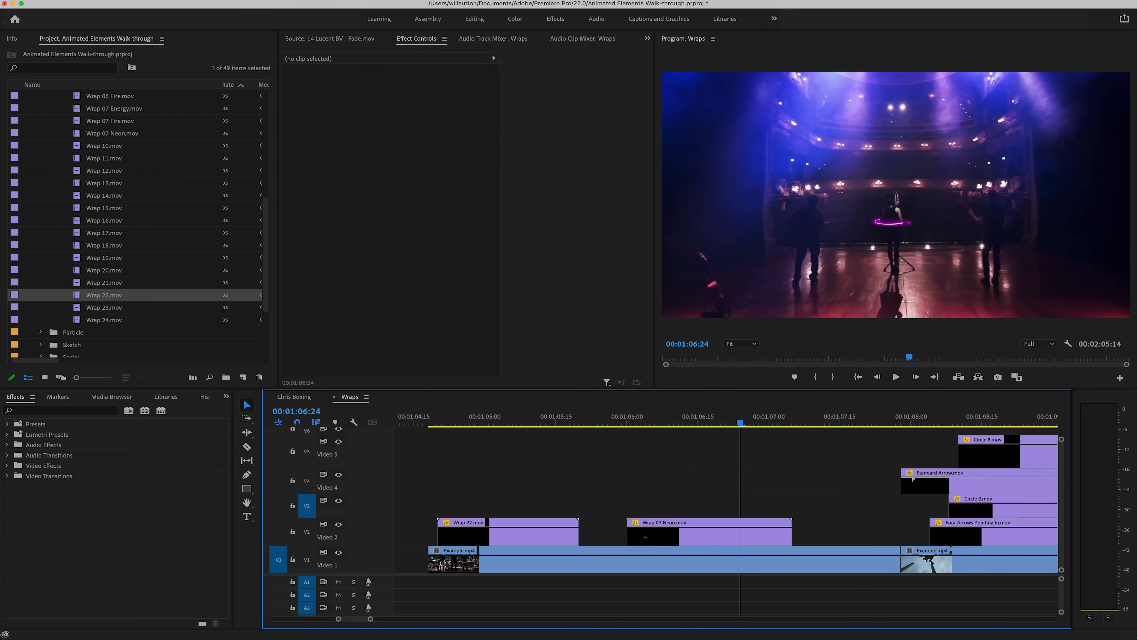
click(706, 538)
drag(424, 92, 409, 92)
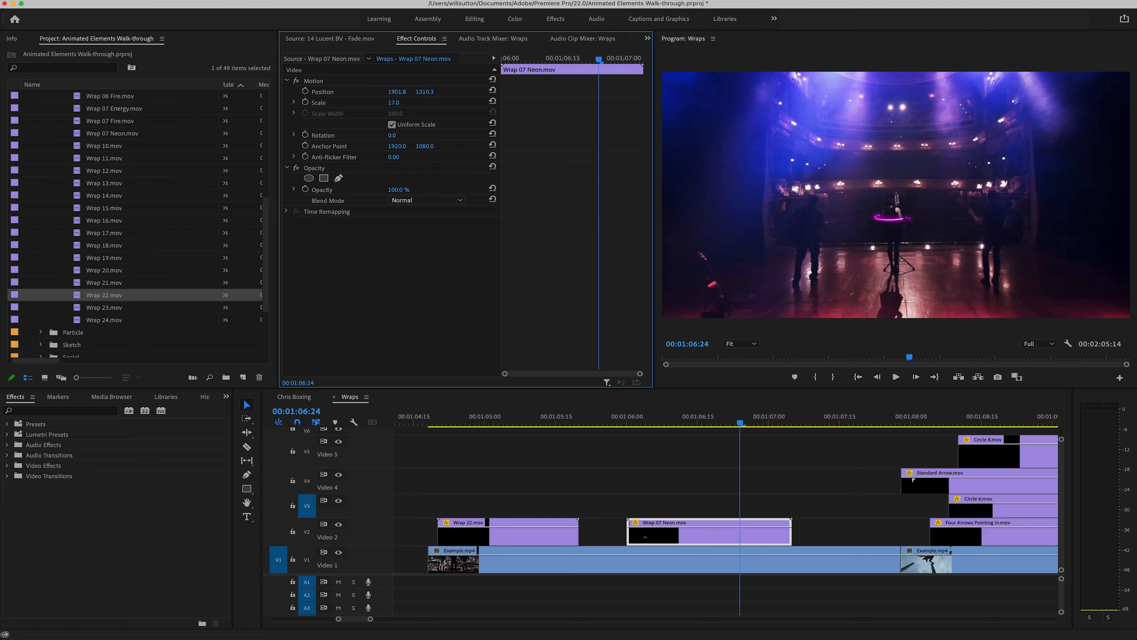
click(709, 491)
Step: Scrub through the Wrap 22.mov effect and play back both neon wraps over their footage
click(620, 416)
drag(647, 418, 450, 418)
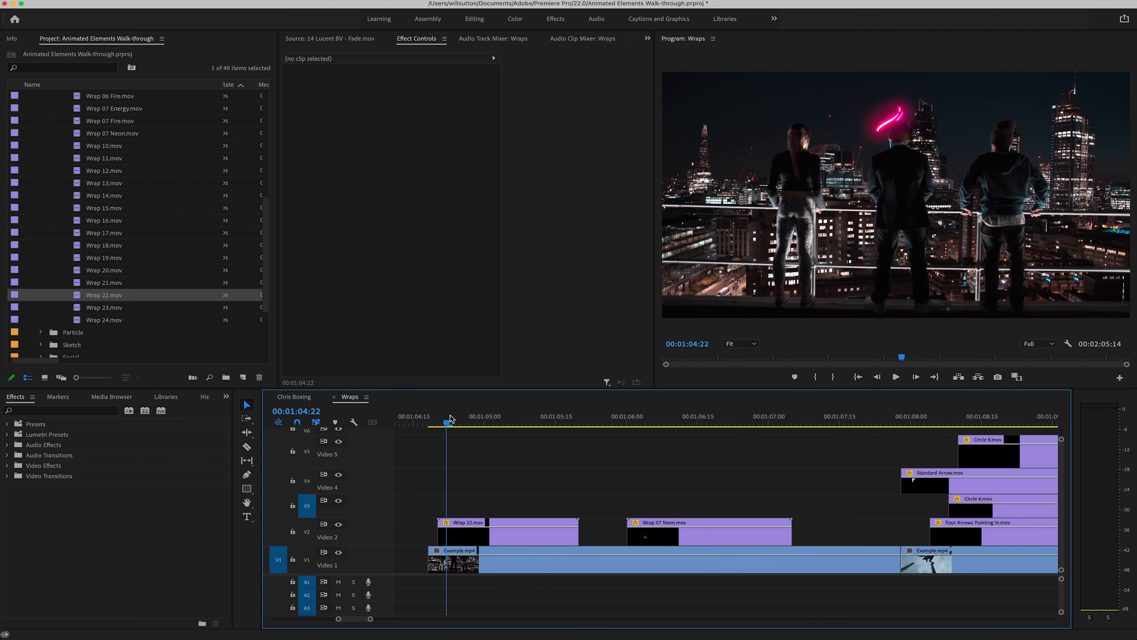
drag(450, 419, 498, 418)
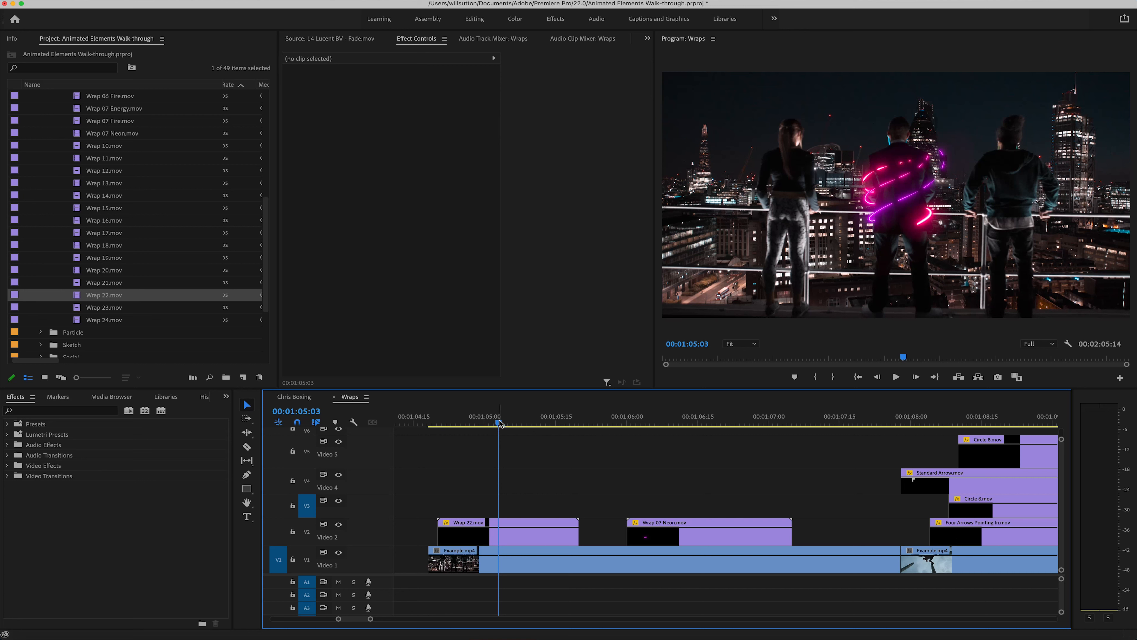
drag(498, 422, 441, 426)
key(space)
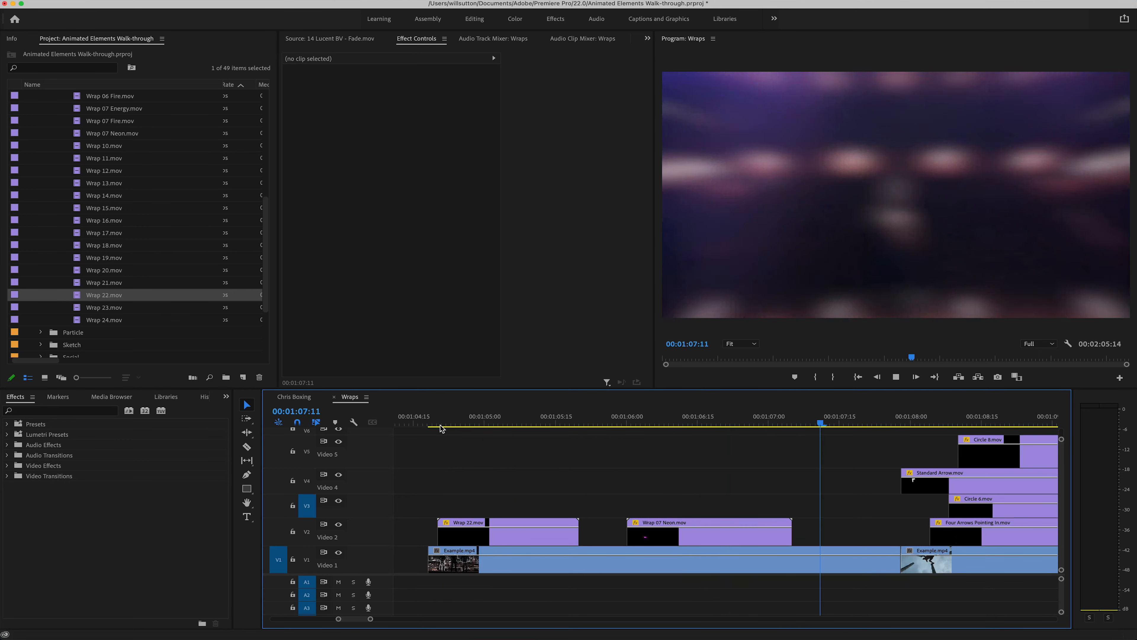
key(space)
Step: Preview the start of the Standard Arrow.mov animation over the climber footage, from 00:01:07:28 to 00:01:08:04
scroll(642, 419, right, 10)
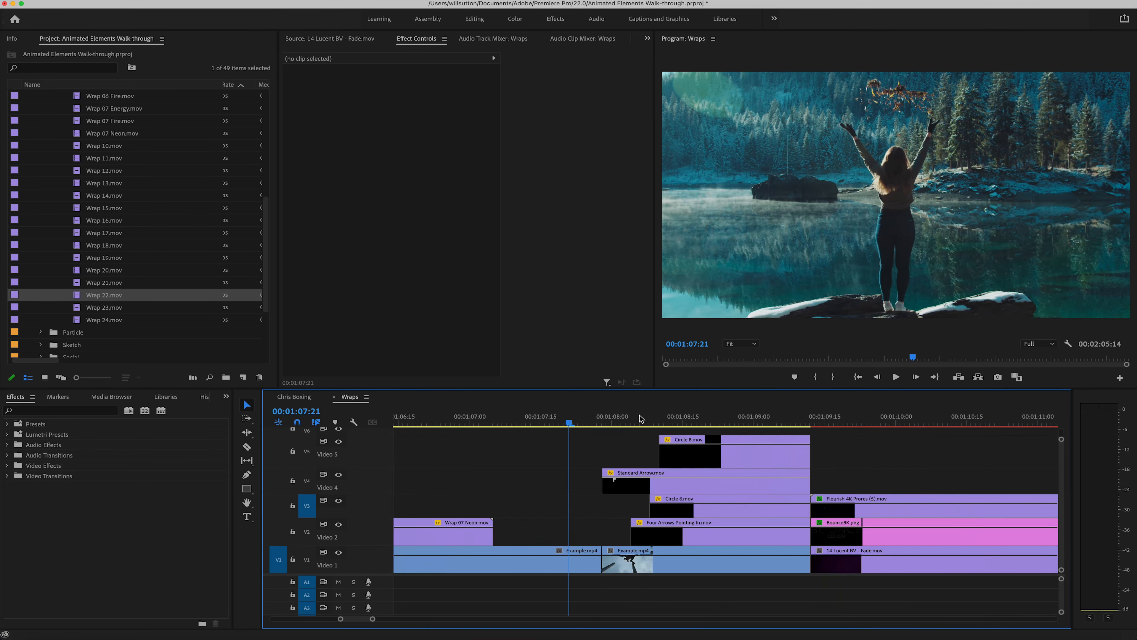
click(595, 423)
drag(595, 423, 587, 424)
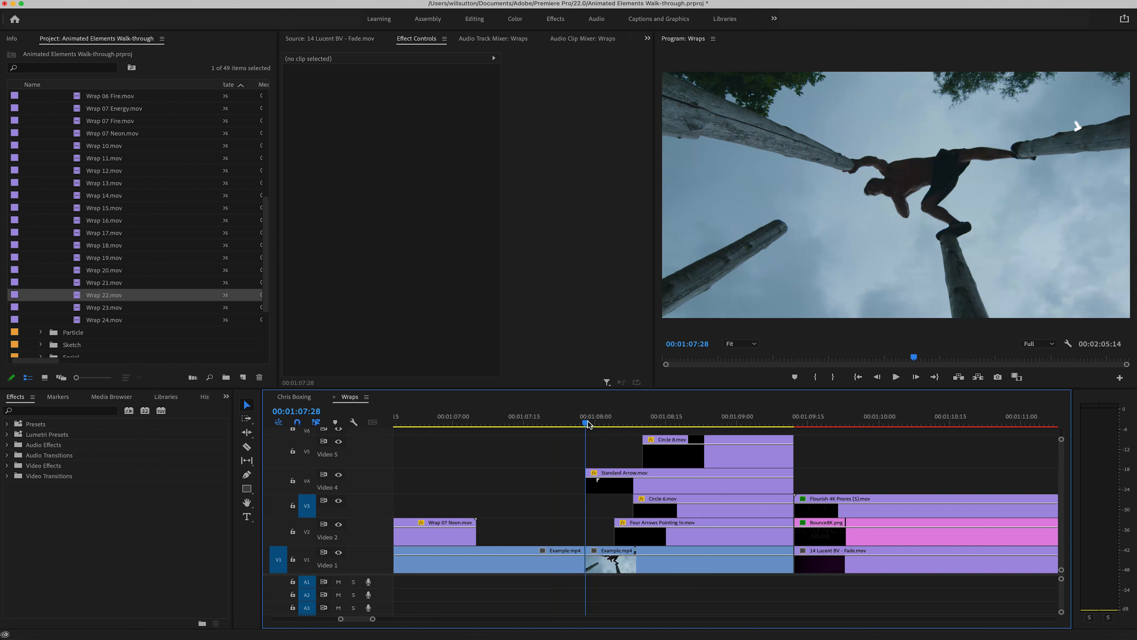
drag(588, 424, 614, 424)
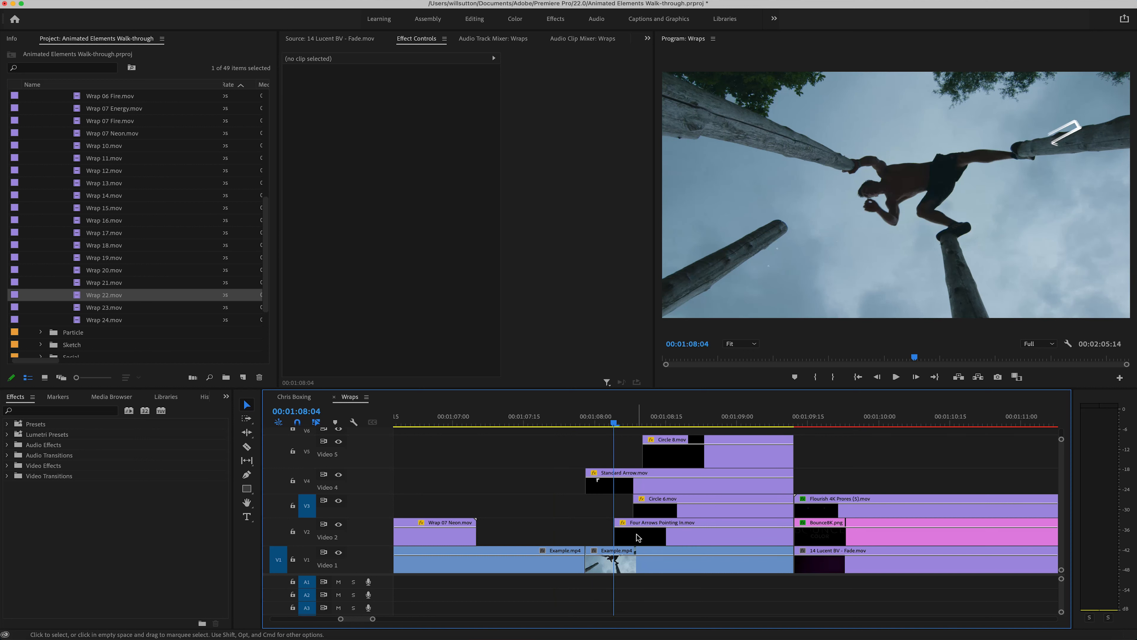
Step: Inspect the motion settings of the Four Arrows Pointing In, Circle 6, Standard Arrow and Circle 8 clips, and scrub through their animations
click(642, 524)
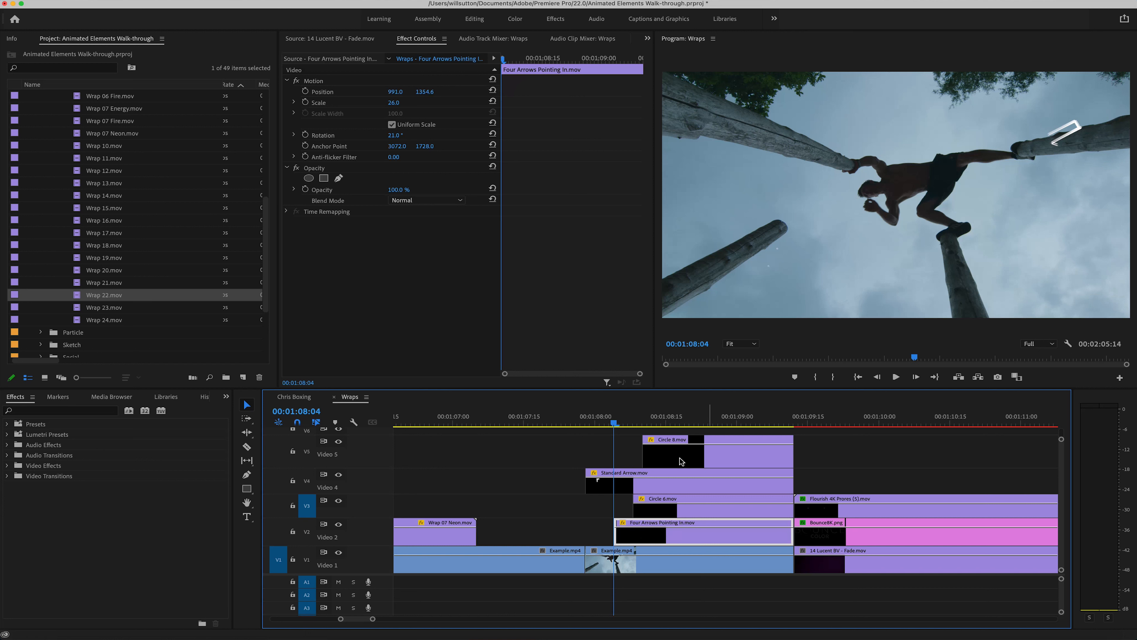
click(699, 423)
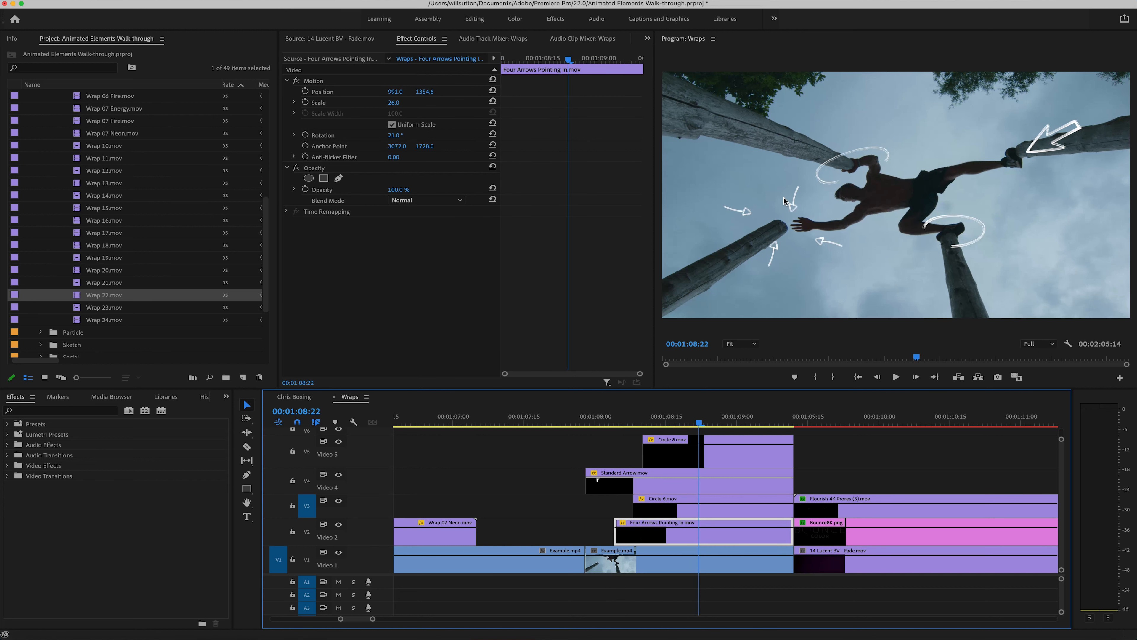
click(670, 507)
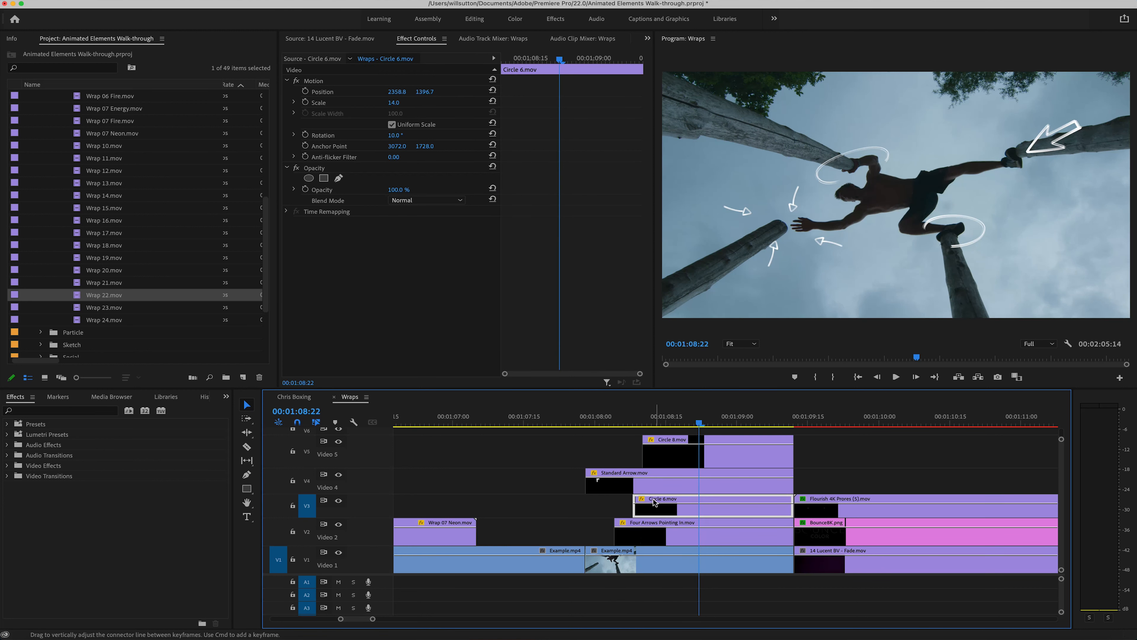
click(657, 484)
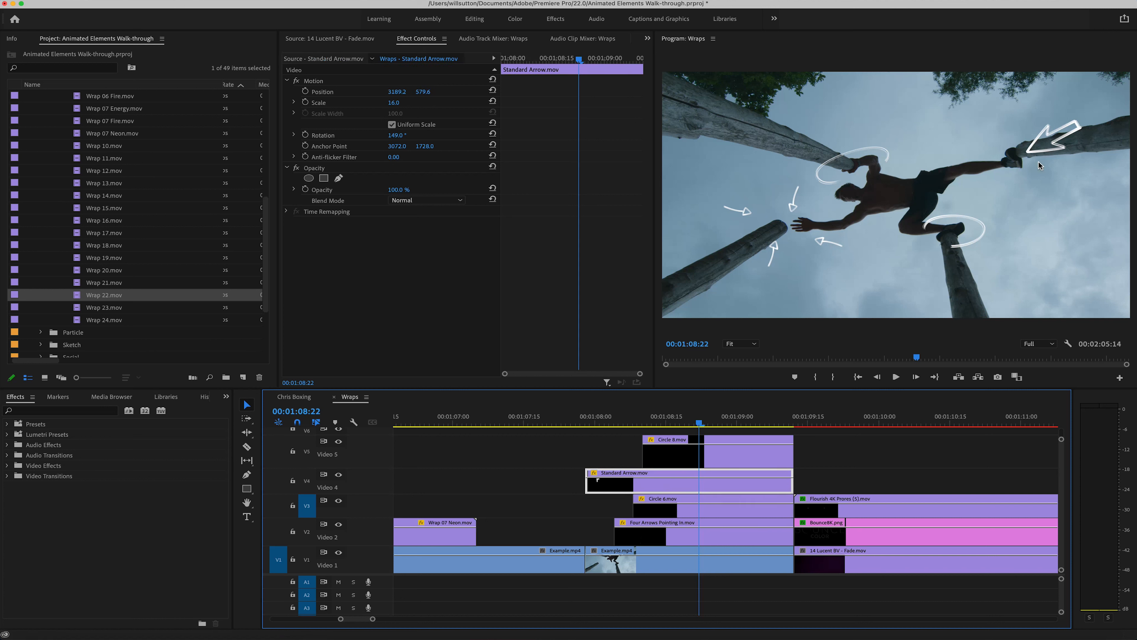
click(660, 450)
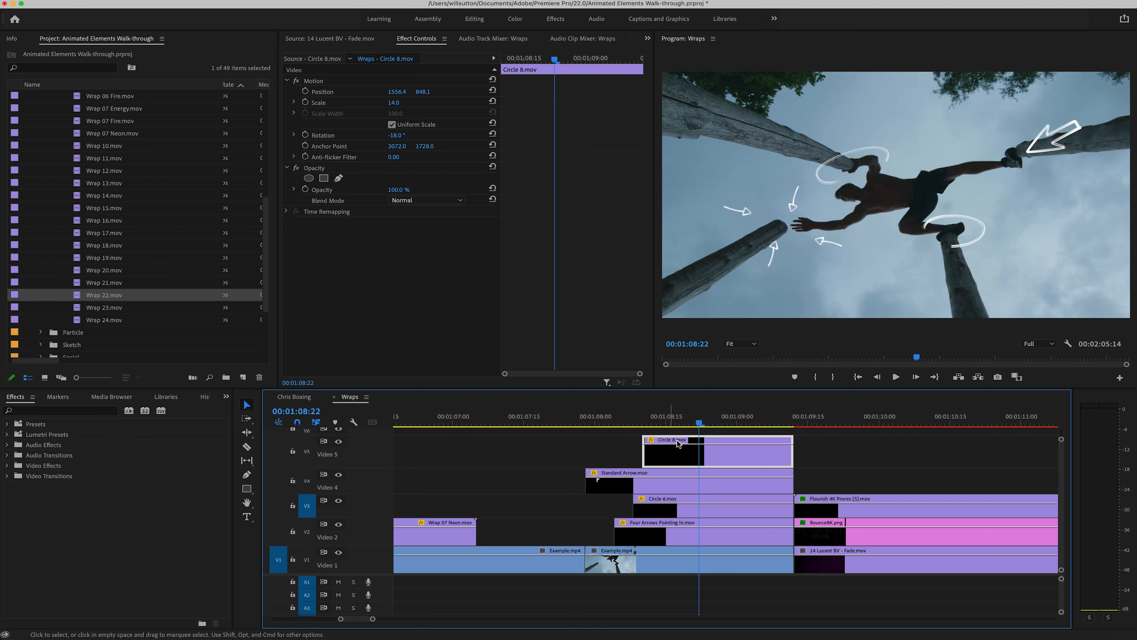
click(674, 430)
drag(673, 422, 752, 427)
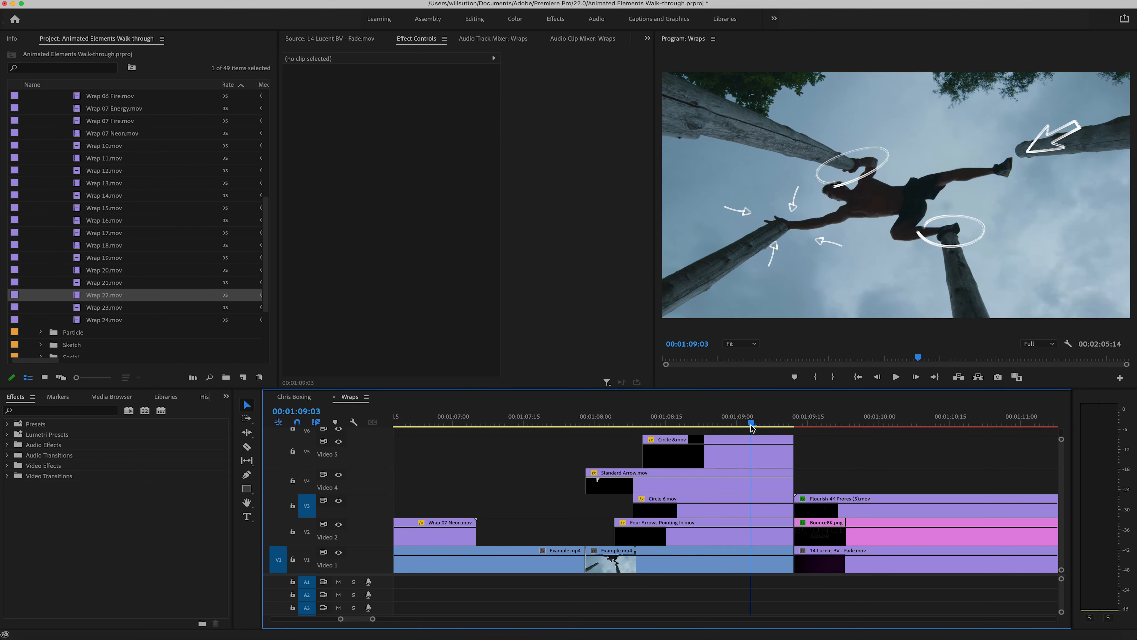
Step: Try extending the end of Circle 8.mov on Video 5 across the Bounce Color logo segment, and trim it back to the cut
scroll(803, 475, right, 5)
drag(580, 453, 981, 456)
click(805, 423)
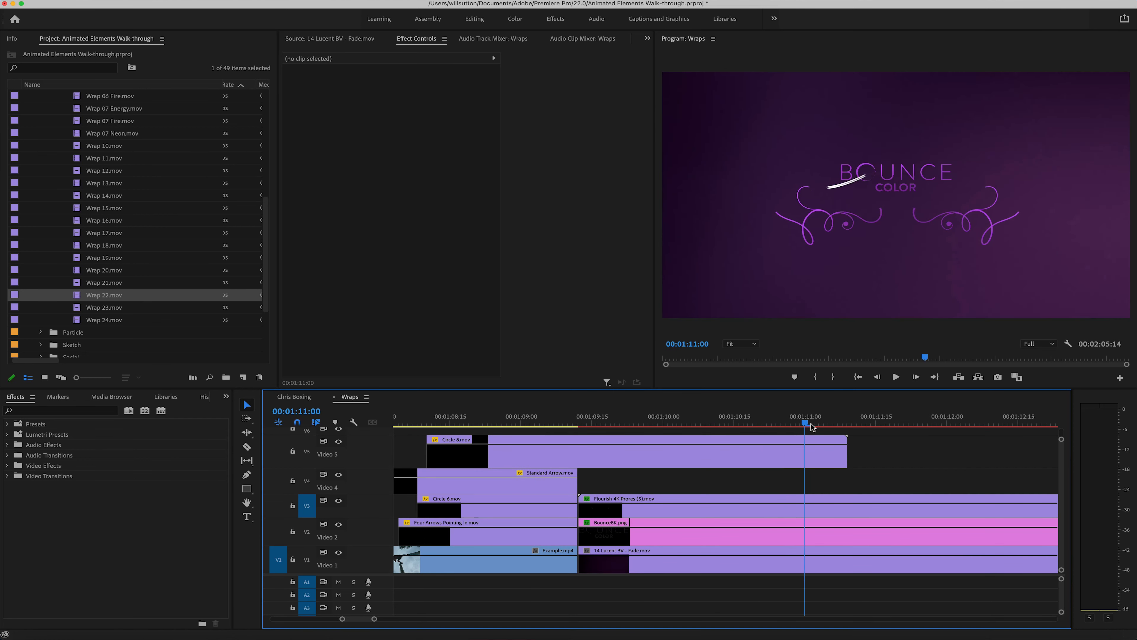
drag(813, 426, 578, 456)
scroll(578, 448, left, 5)
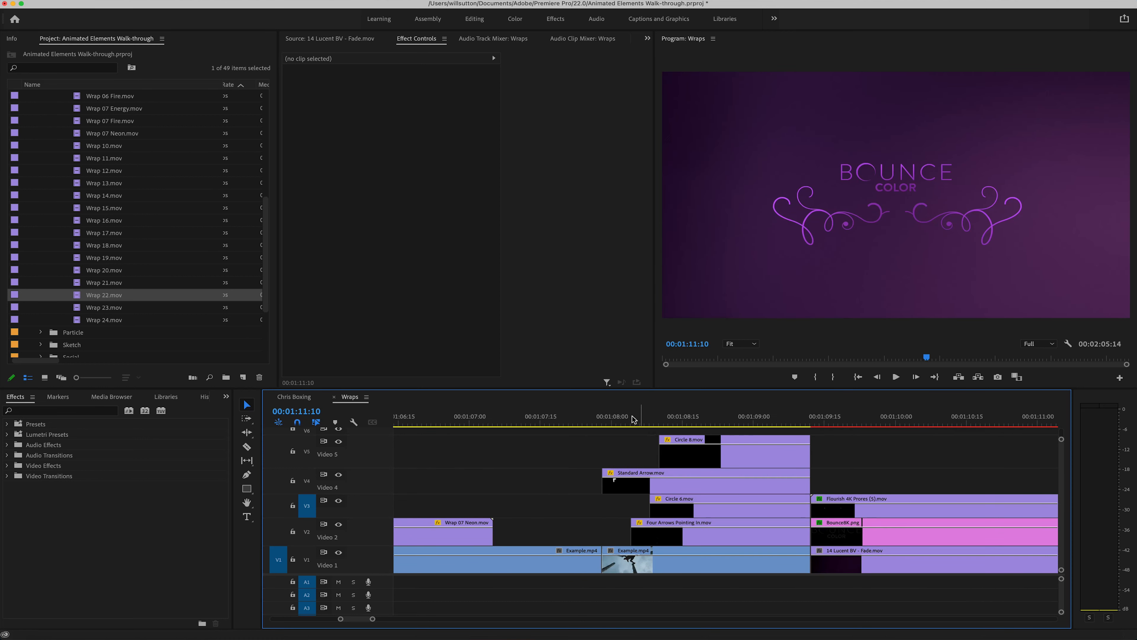
Step: Adjust the position and rotation of the Standard Arrow.mov overlay beside the climber's foot, and undo the last change
drag(633, 419, 706, 422)
click(706, 484)
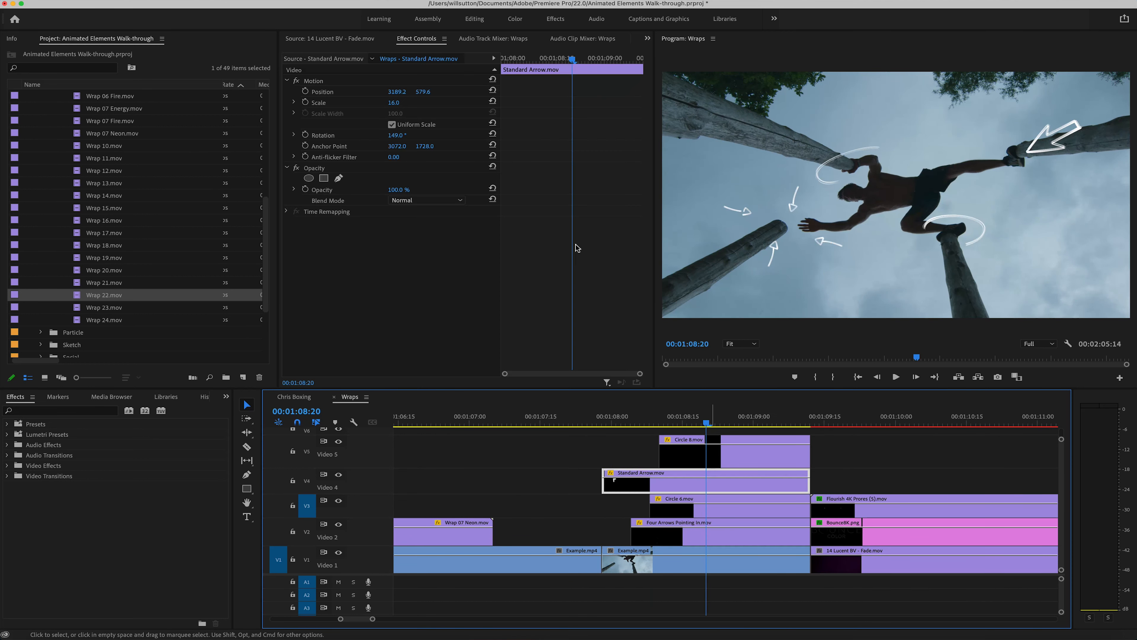
click(331, 80)
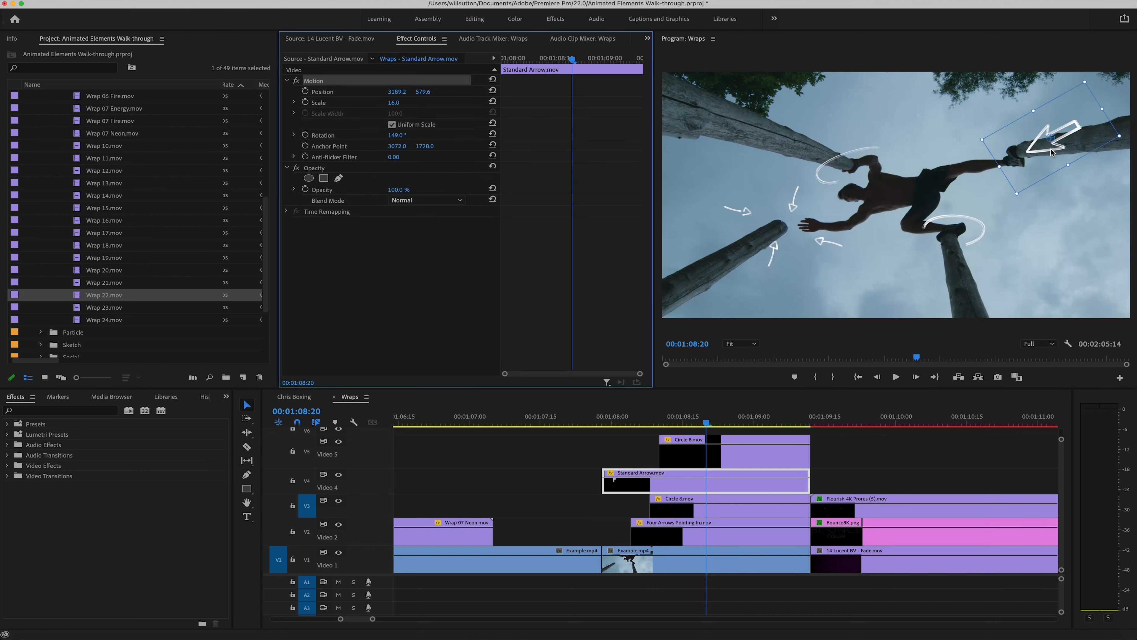
mouse_move(1051, 152)
mouse_down()
mouse_move(1025, 157)
mouse_move(1057, 148)
mouse_up()
drag(398, 135, 414, 104)
key(super+z)
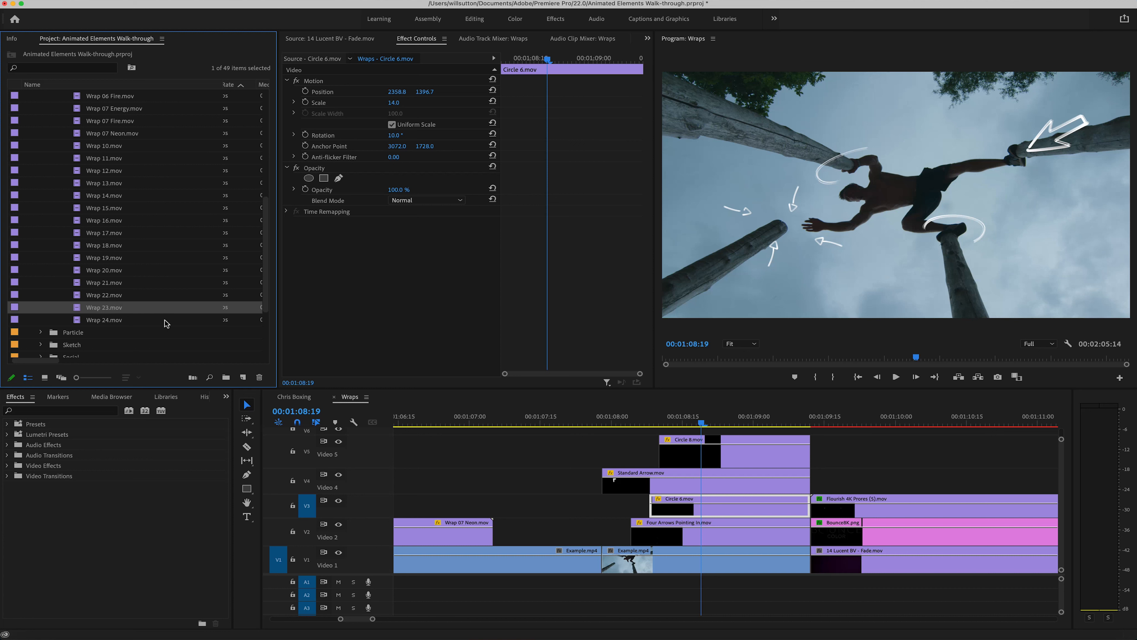
Step: Scrub and play back the Bounce Color logo segment with its flourish animation, from the end of the climber footage
click(684, 501)
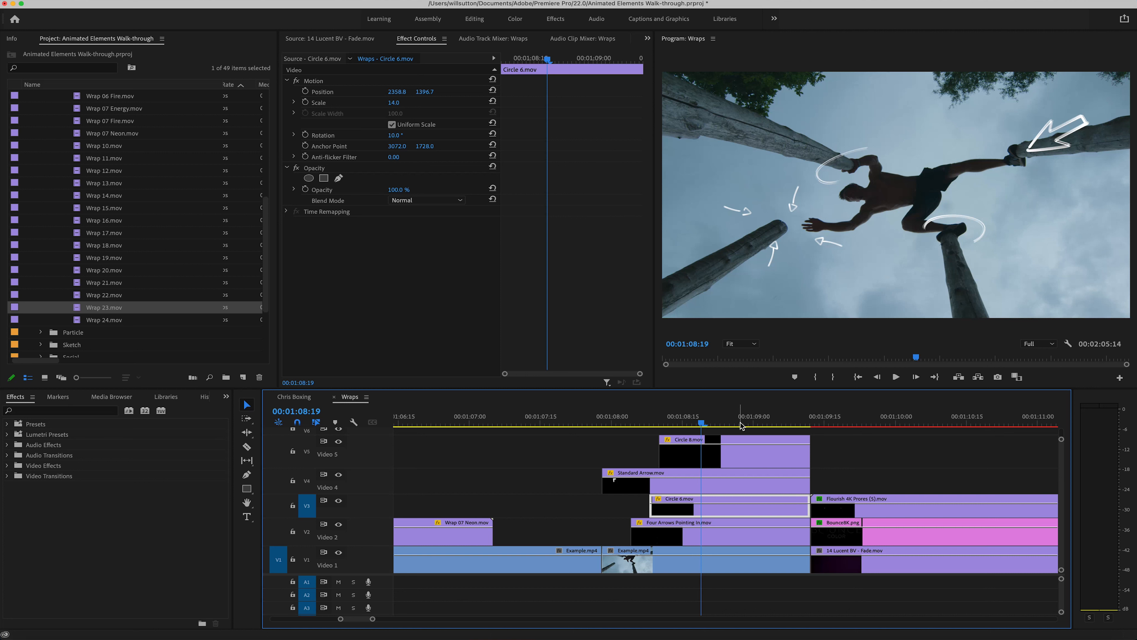
scroll(721, 420, right, 5)
click(592, 424)
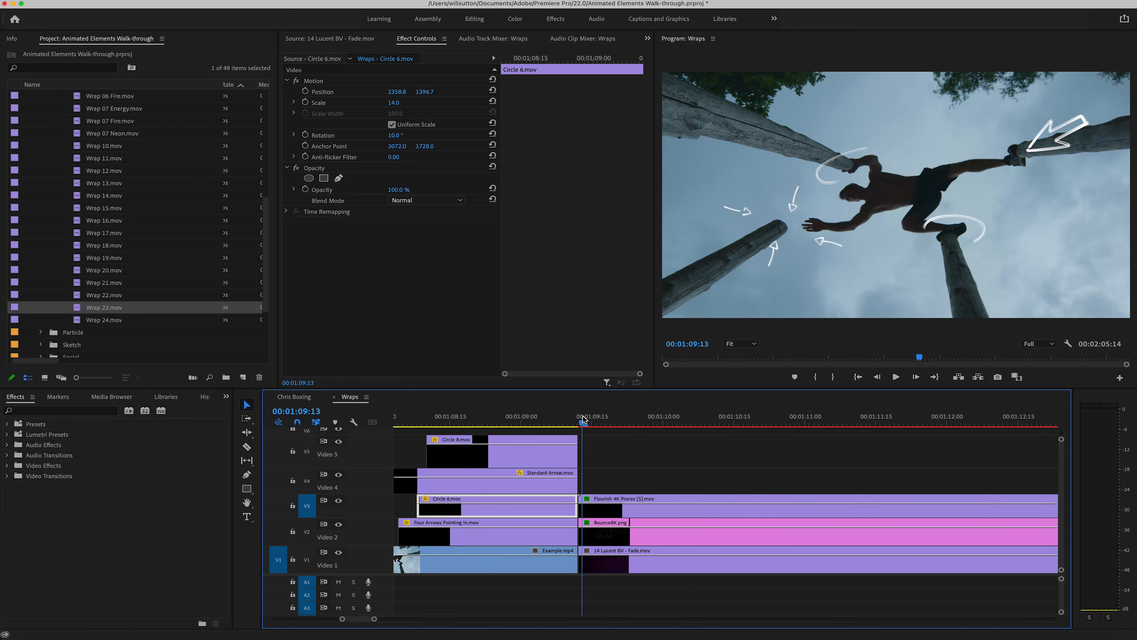
drag(592, 424, 866, 433)
key(minus)
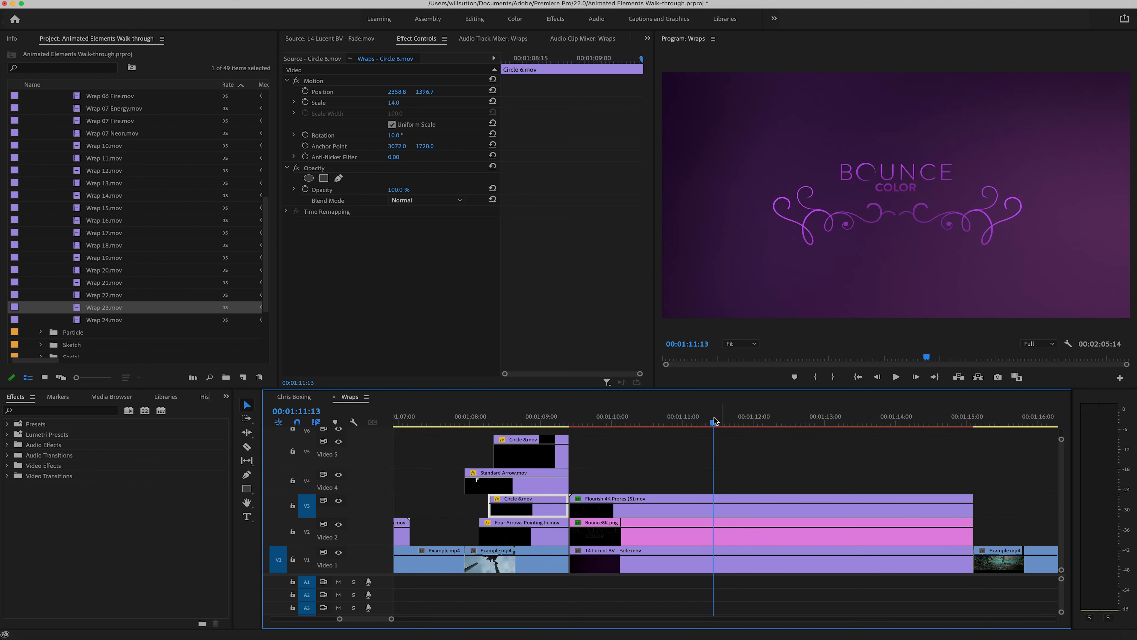
drag(696, 422, 607, 422)
scroll(607, 424, right, 3)
click(521, 420)
key(space)
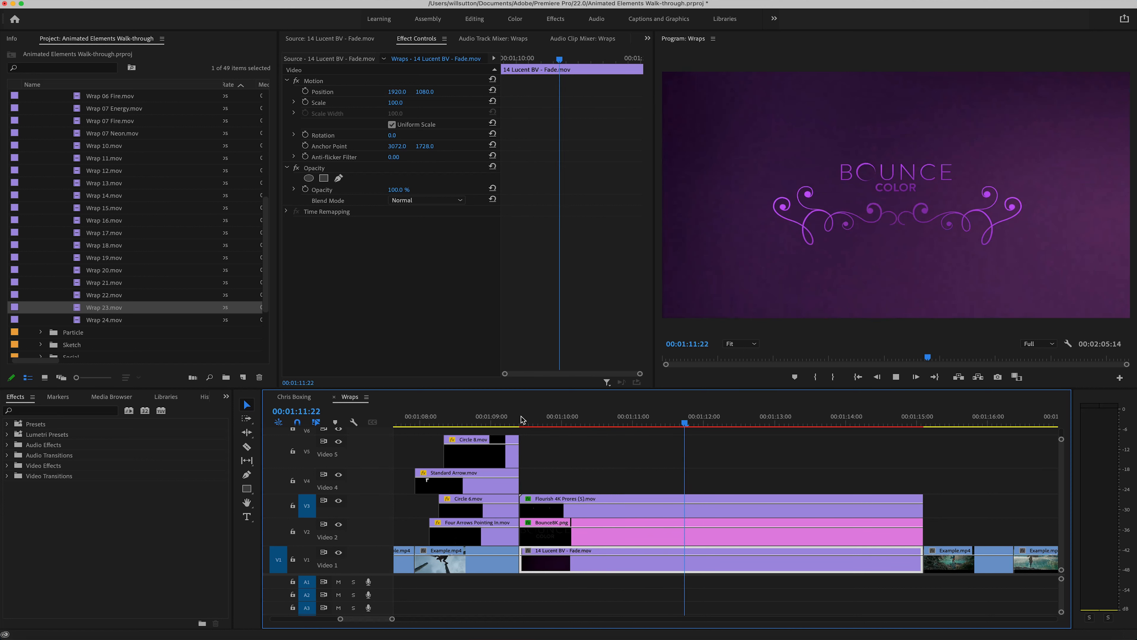
key(space)
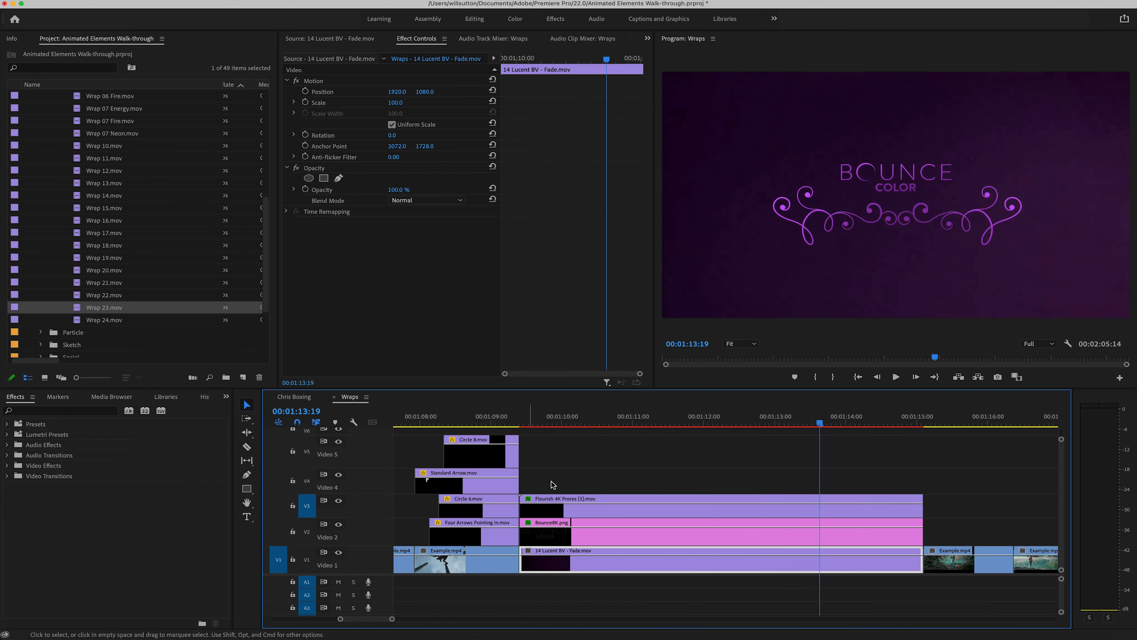
Step: View the original Flourish 4K Prores [S].mov footage from Video 3 in the Source monitor, and return to the Effect Controls
click(562, 509)
double_click(562, 510)
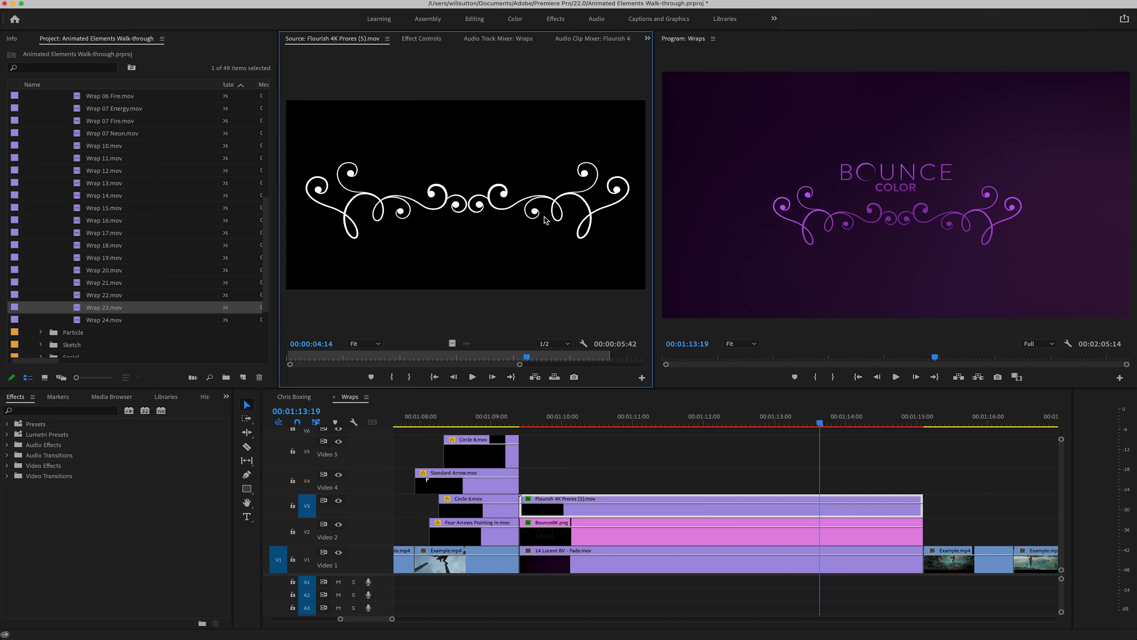
click(422, 38)
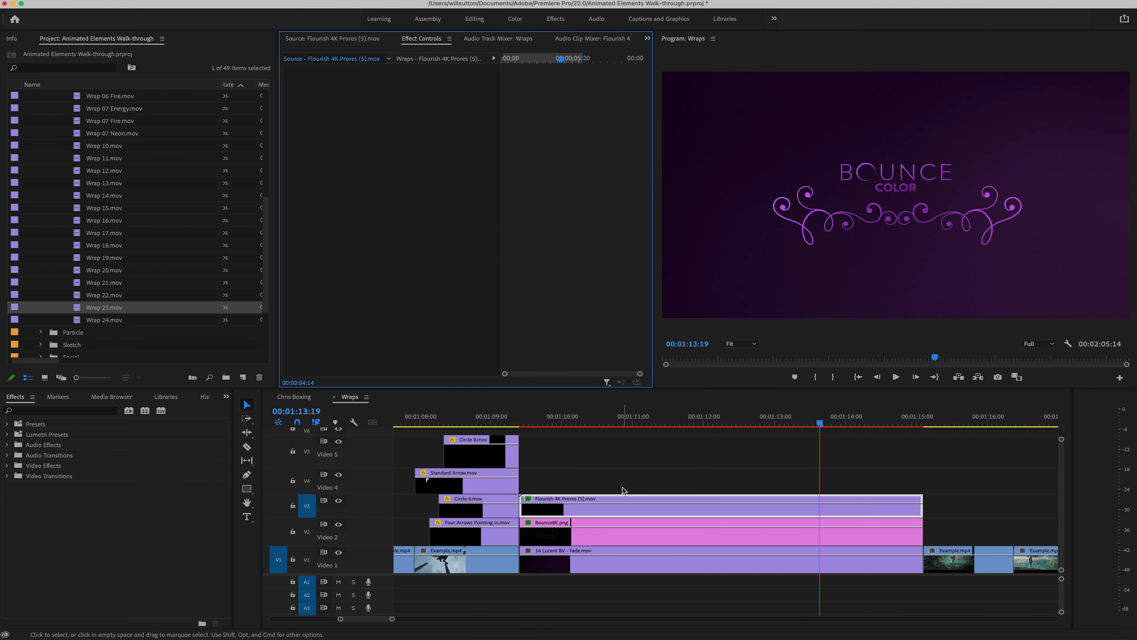
Step: Delete the flourish clip from Video 3 above the Bounce Color logo
click(622, 487)
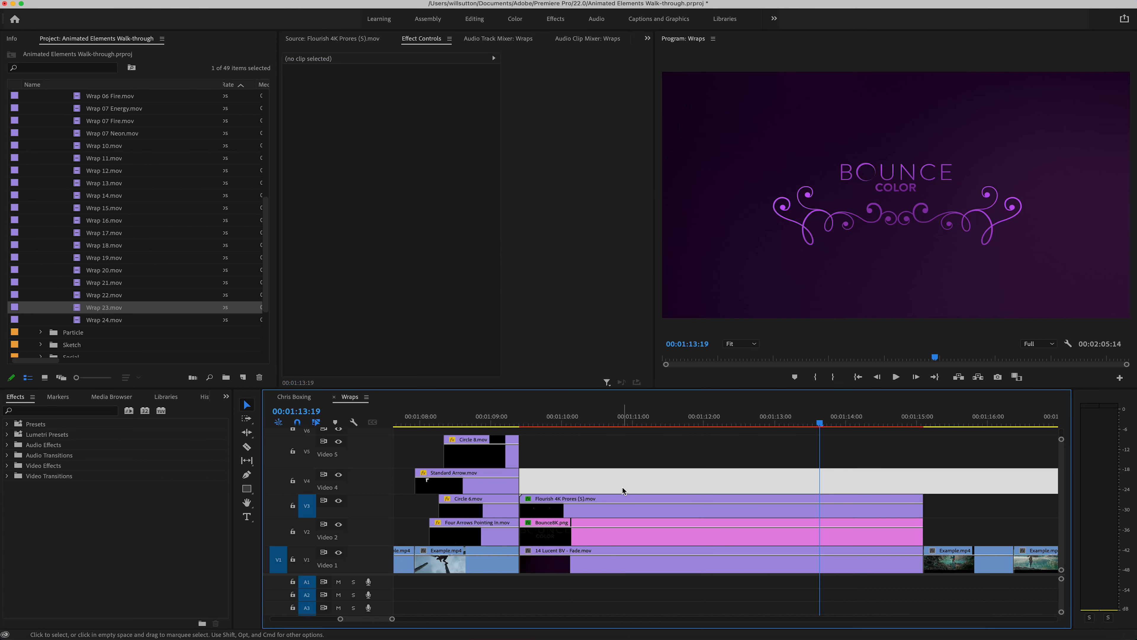
click(603, 510)
key(Delete)
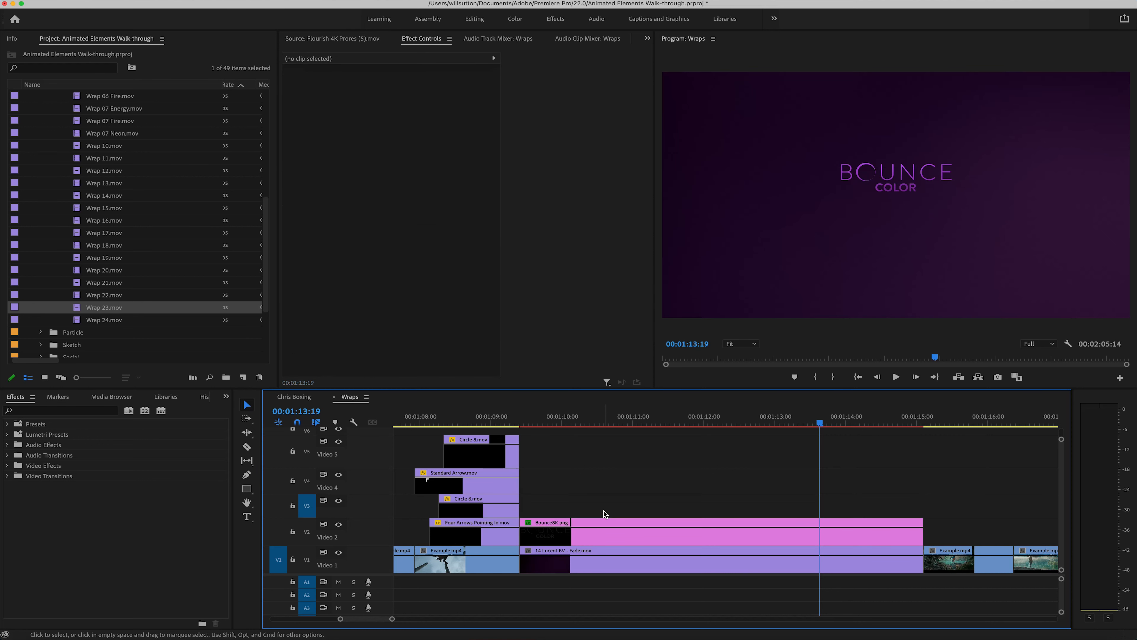
Step: Import Flourish 4K Prores (5).mov from the Finder folder Bounce Color Flourish 4K - Prores + Alpha into the project
click(12, 631)
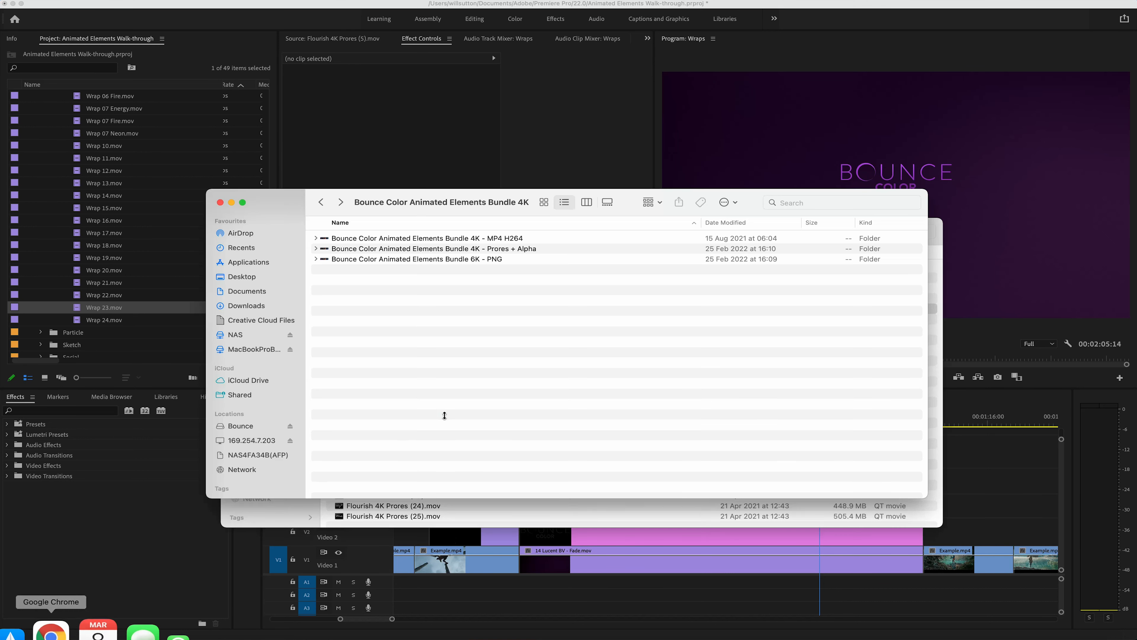
click(467, 511)
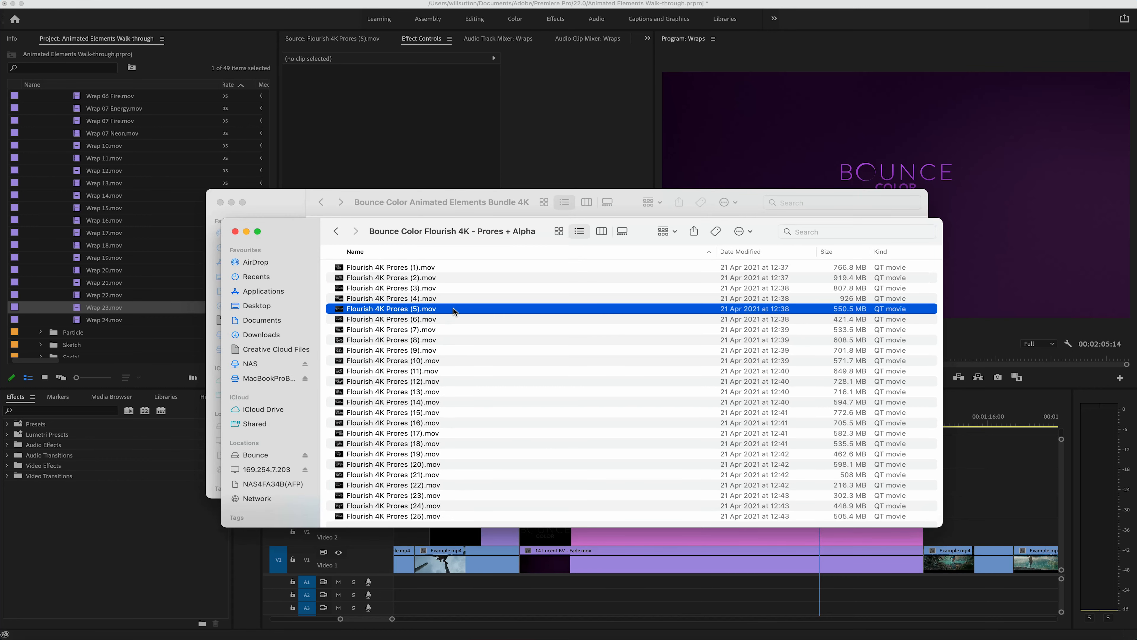
drag(453, 308, 71, 331)
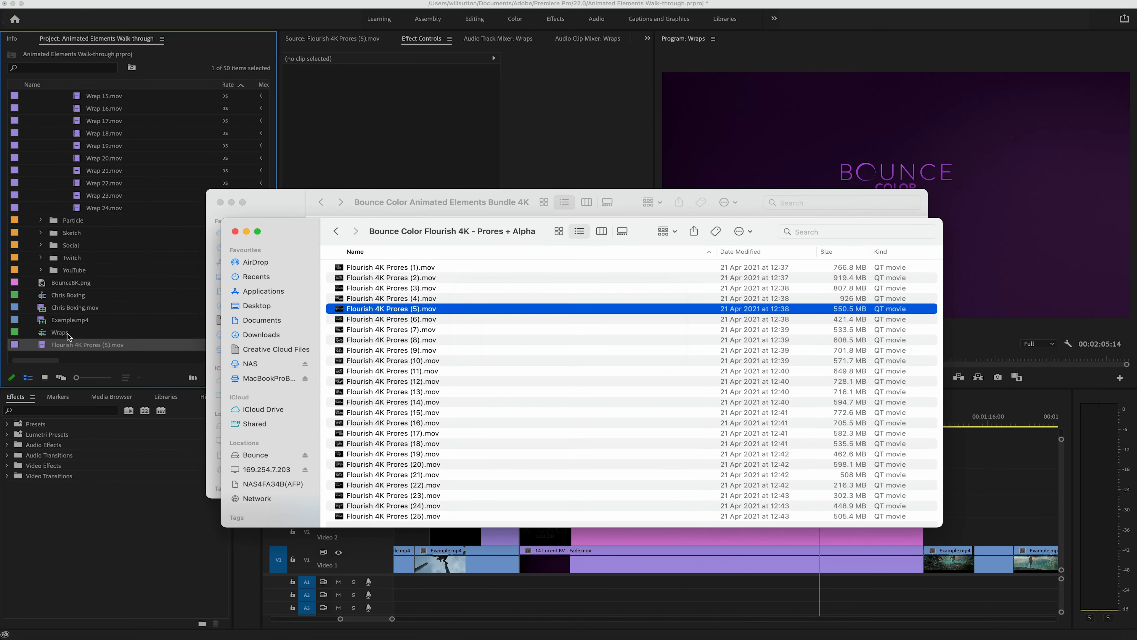
click(63, 344)
Step: Set the flourish footage's Out point at 00:00:04:30, place it on Video 3 above BounceBK.png, and extend it to the logo segment's end
click(363, 35)
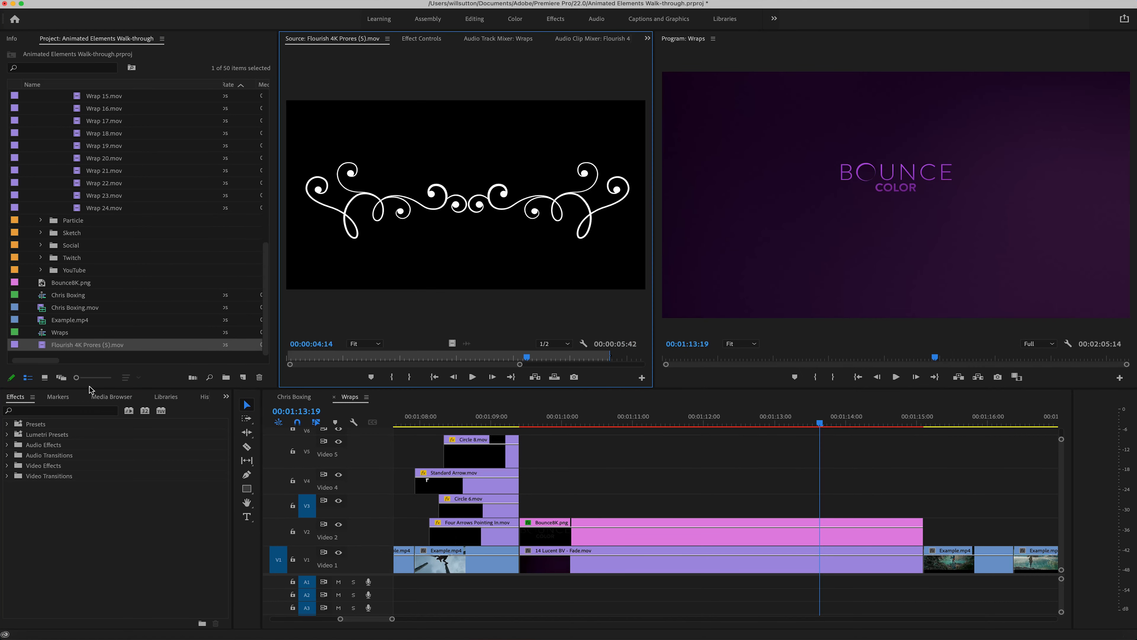
double_click(41, 343)
mouse_move(288, 357)
mouse_down()
mouse_move(270, 358)
mouse_move(441, 357)
mouse_move(529, 482)
mouse_move(529, 507)
mouse_up()
key(o)
drag(837, 505, 923, 511)
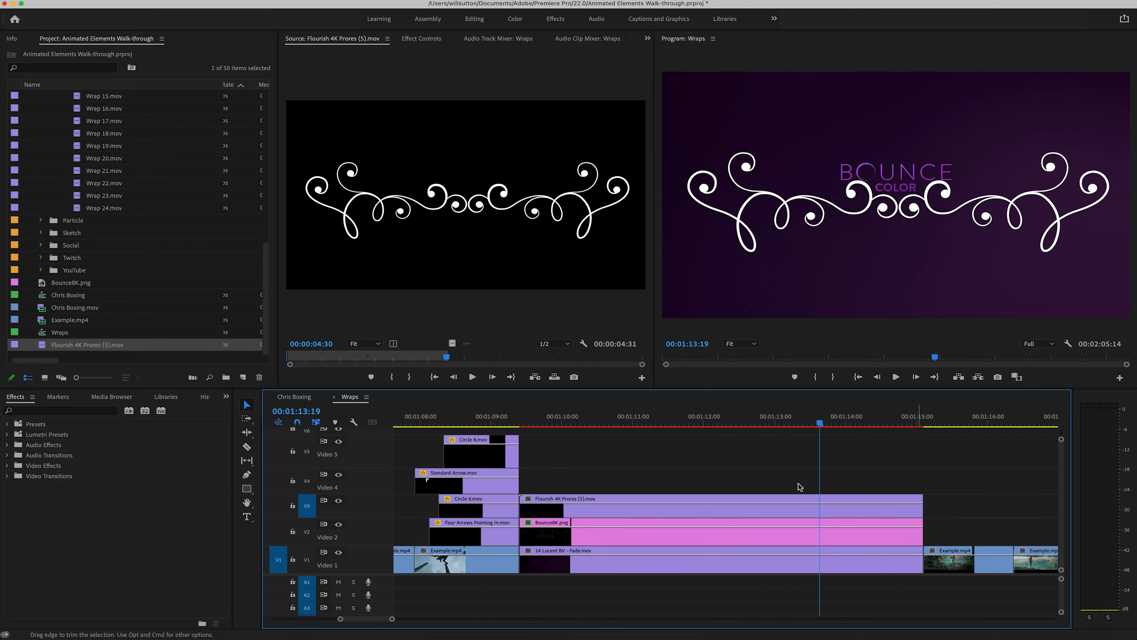
Step: Scale the flourish on Video 3 to 60 and set its vertical position to 1202 beneath the logo
mouse_move(569, 426)
mouse_down()
mouse_move(522, 426)
mouse_move(611, 428)
mouse_up()
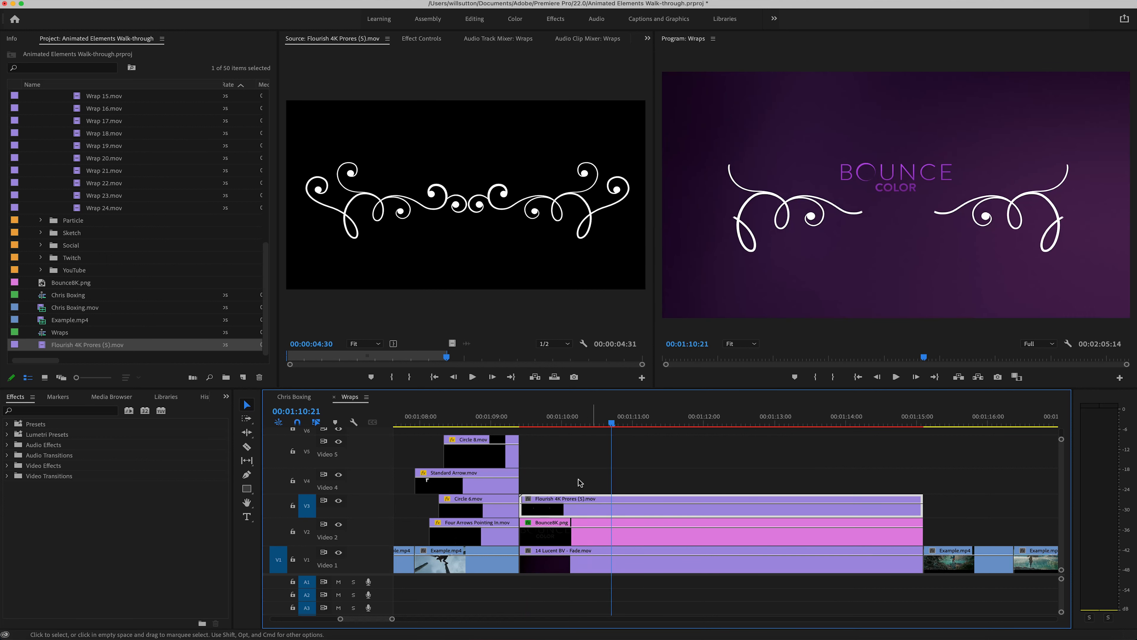
click(415, 41)
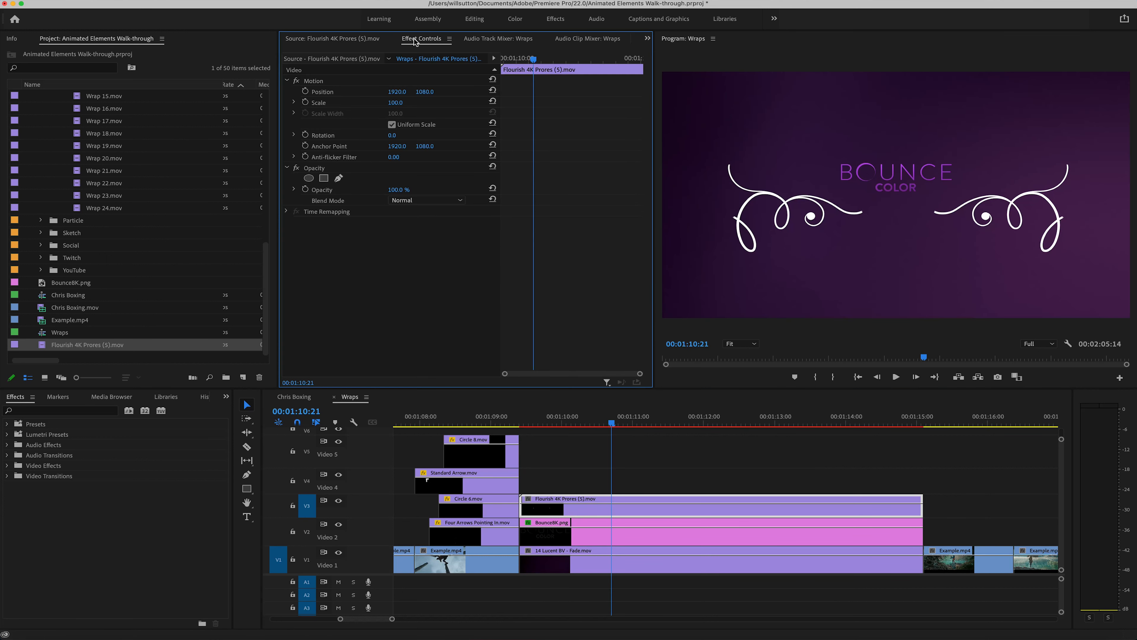
click(347, 81)
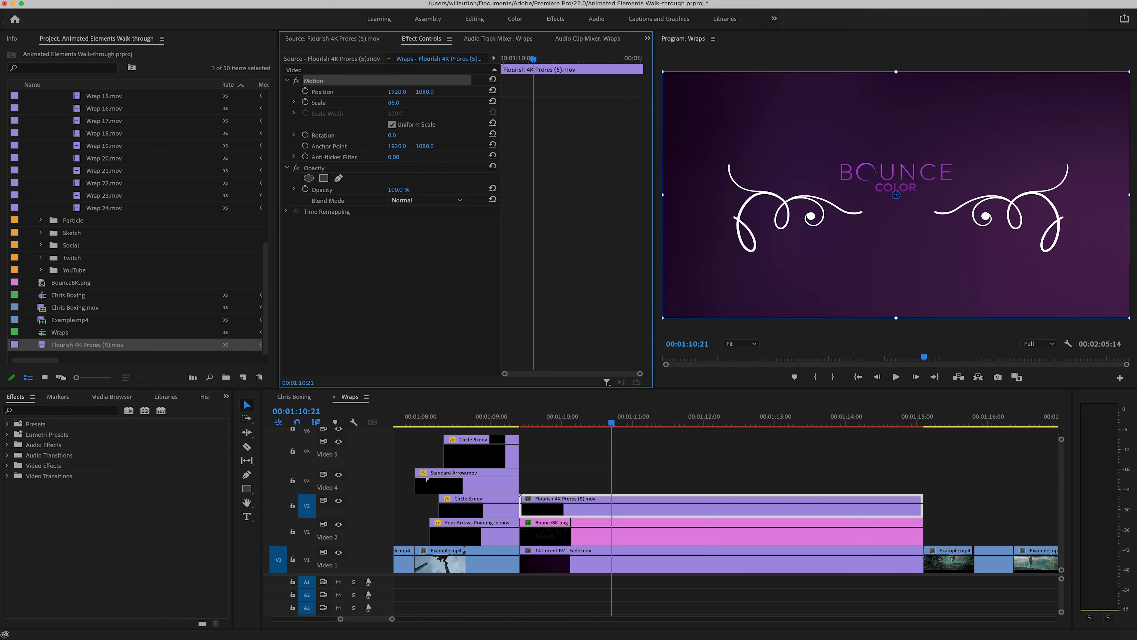
drag(395, 103, 382, 102)
drag(752, 416, 813, 416)
mouse_move(425, 92)
mouse_down()
mouse_move(466, 91)
mouse_move(428, 91)
mouse_up()
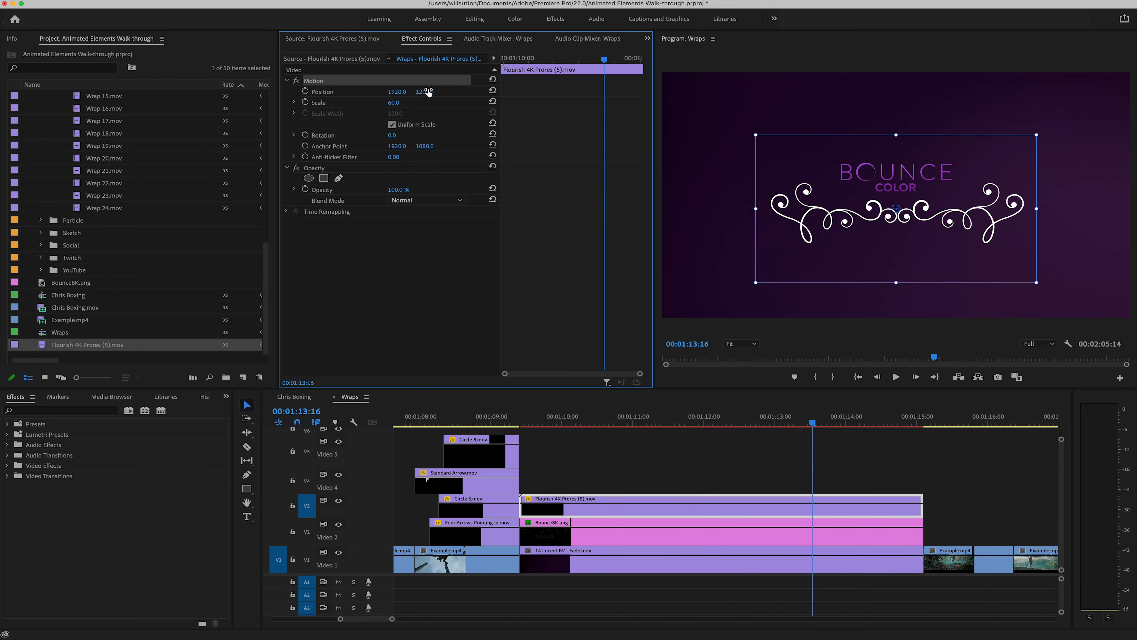
Step: Examine the 4-Color Gradient effect on BounceBK.png and search the effects library for "gradient"
click(622, 475)
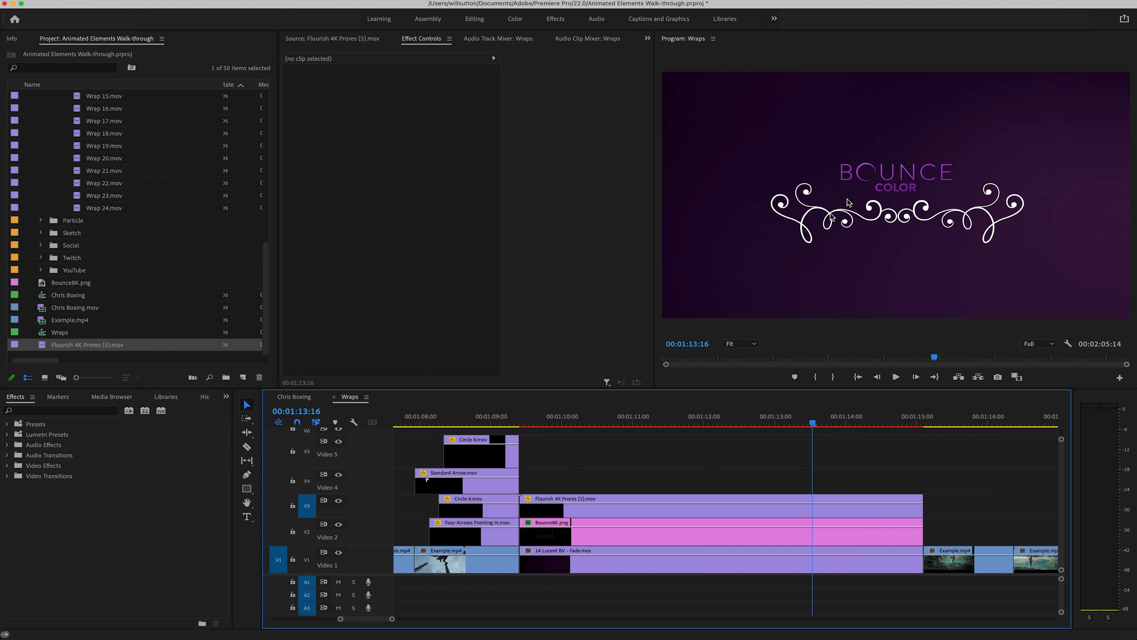
click(639, 530)
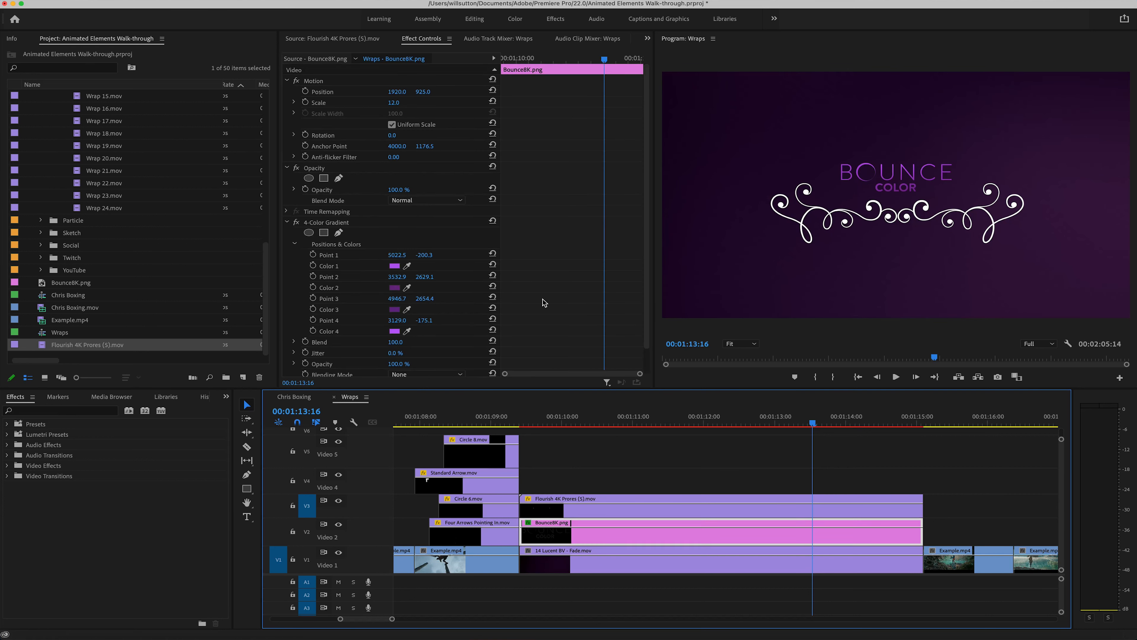
click(320, 222)
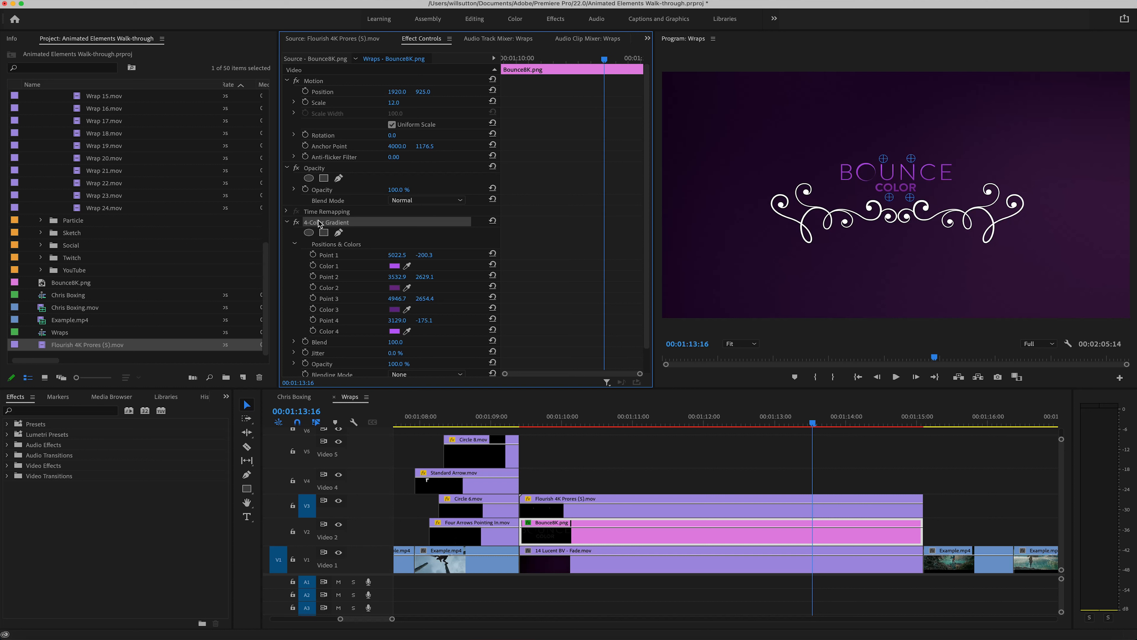
click(610, 536)
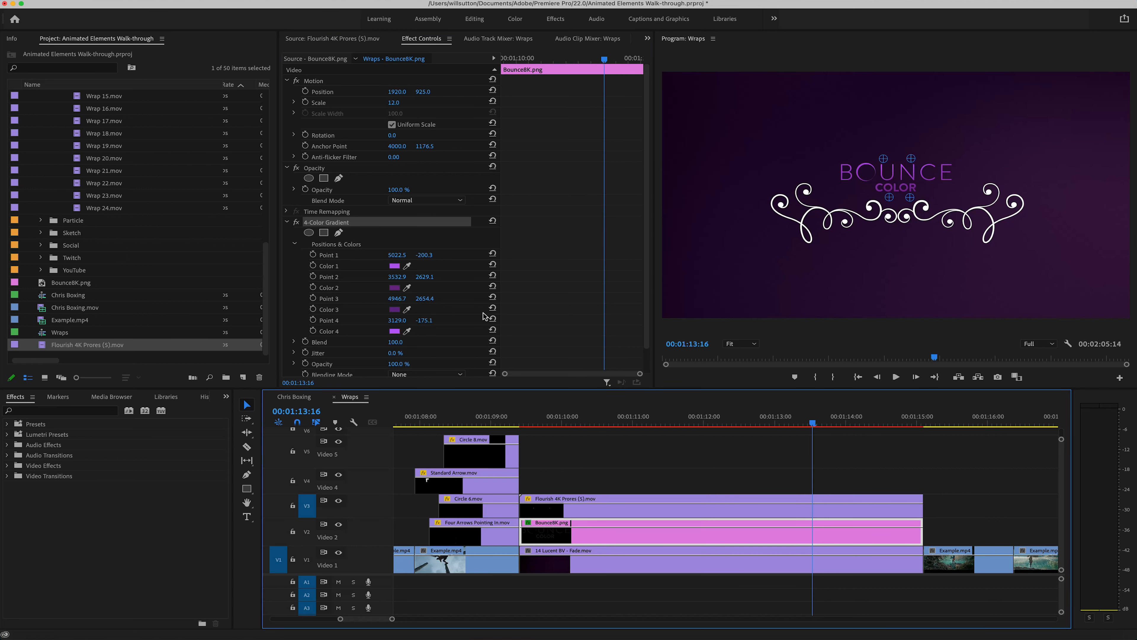
click(361, 228)
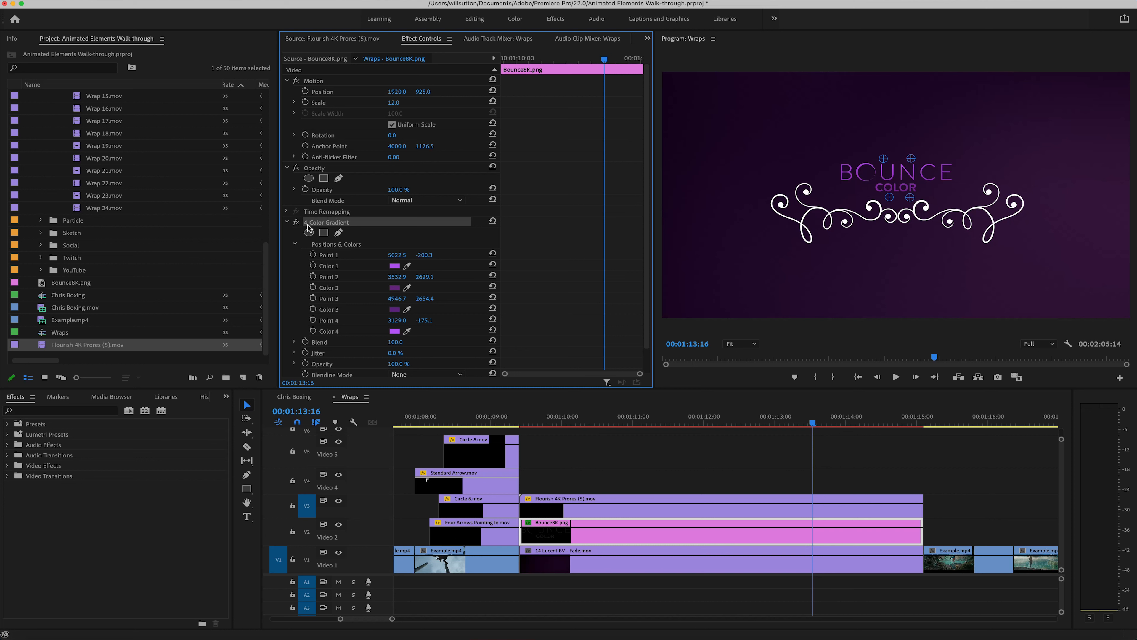
click(95, 409)
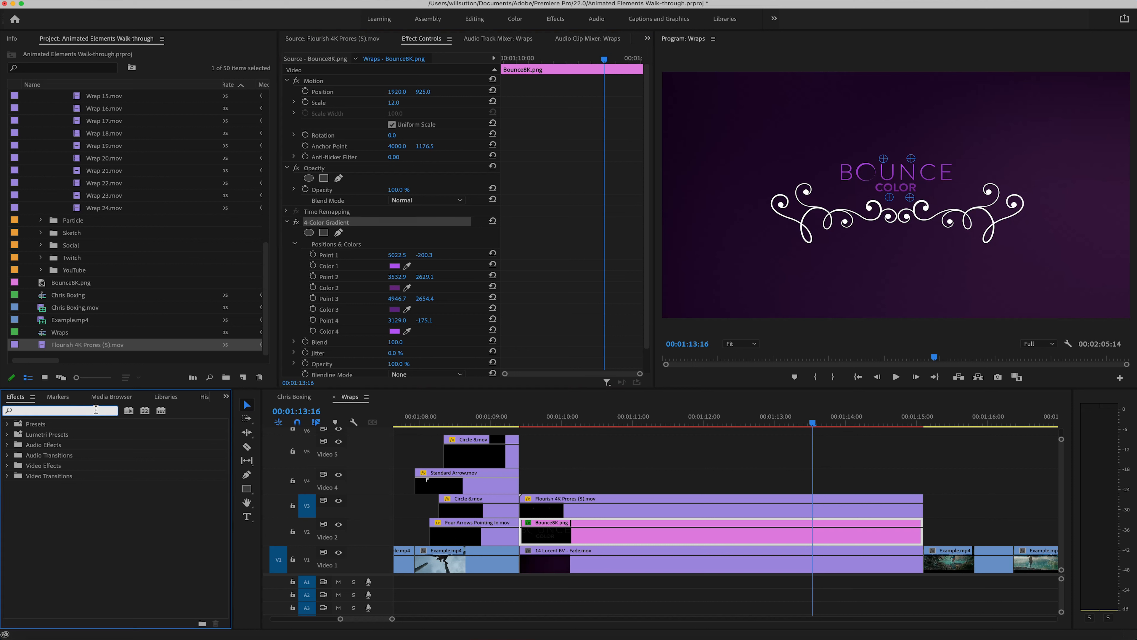
text(gradient)
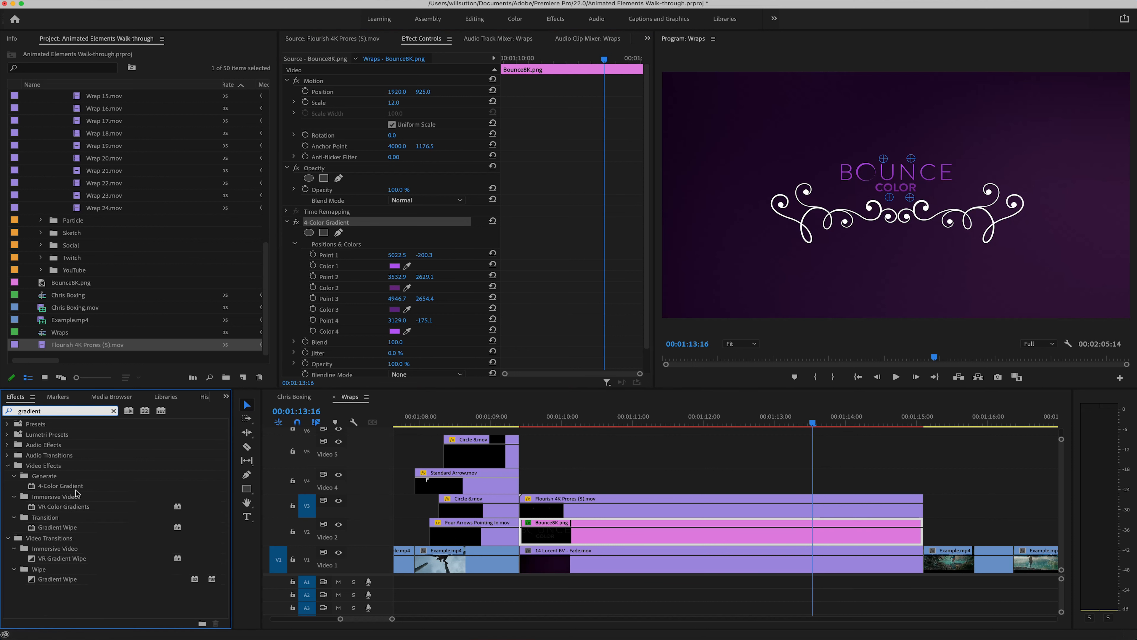
click(113, 411)
Step: Spread the logo's upper 4-Color Gradient points, Point 1 to 5723.1, -203.4 and Point 4 to 2504.1, -165.5, and copy the effect
scroll(531, 258, down, 2)
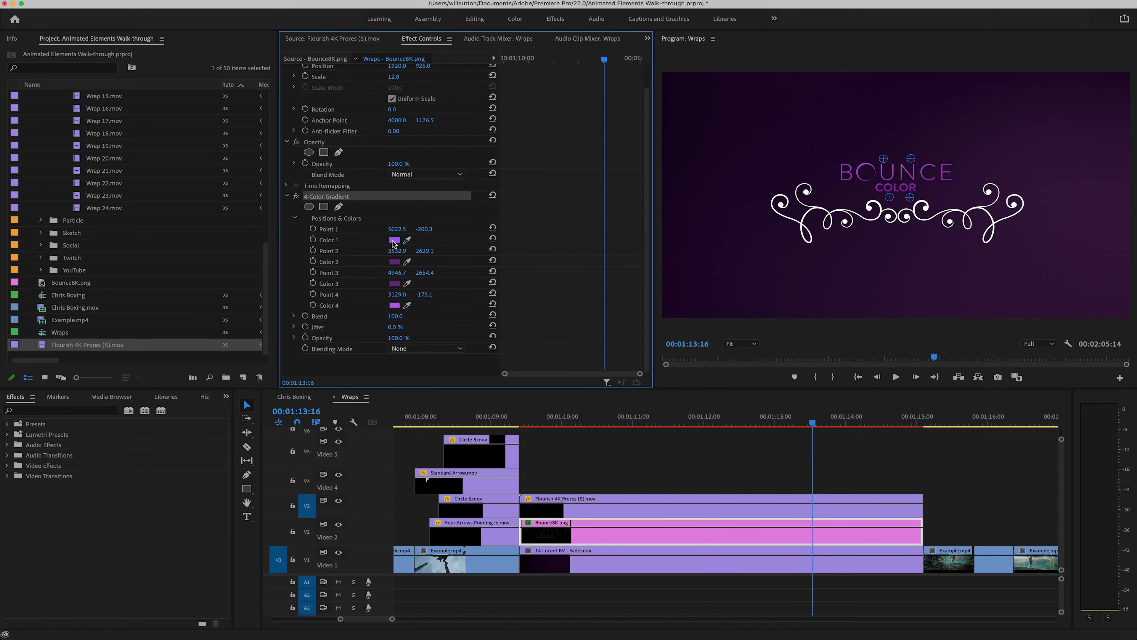
click(345, 230)
click(324, 199)
drag(882, 161, 919, 159)
click(407, 208)
click(389, 199)
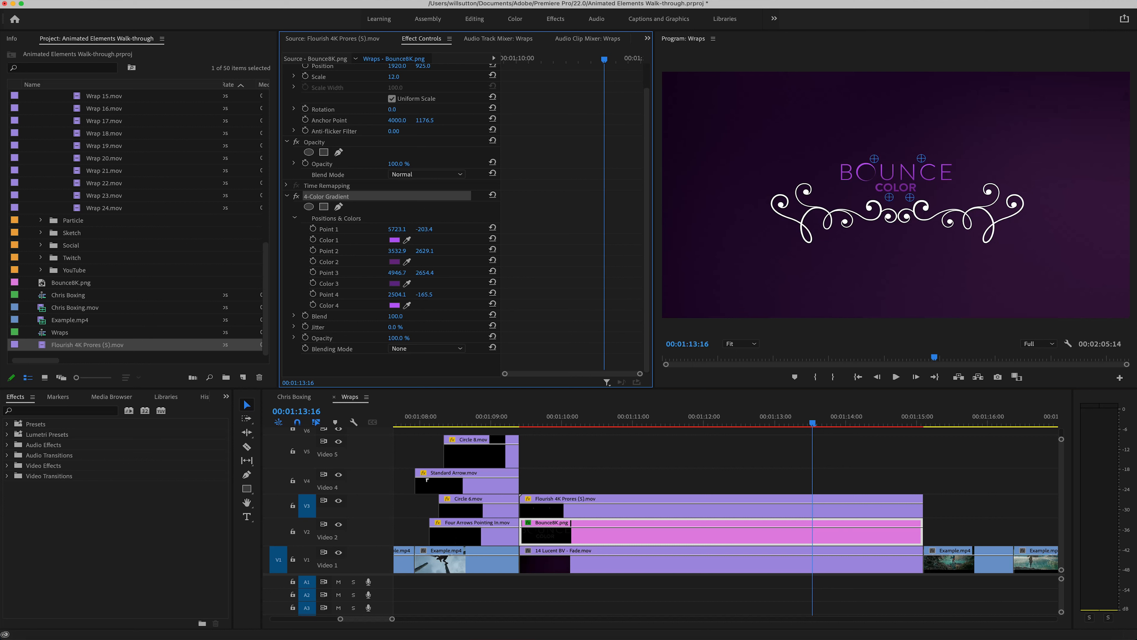
Step: Paste the 4-Color Gradient onto the flourish clip and move Points 1 to 4 to 3393.1/865.3, 1696.6/1888.5, 2310.1/1911.2 and 469.6/819.8
click(612, 508)
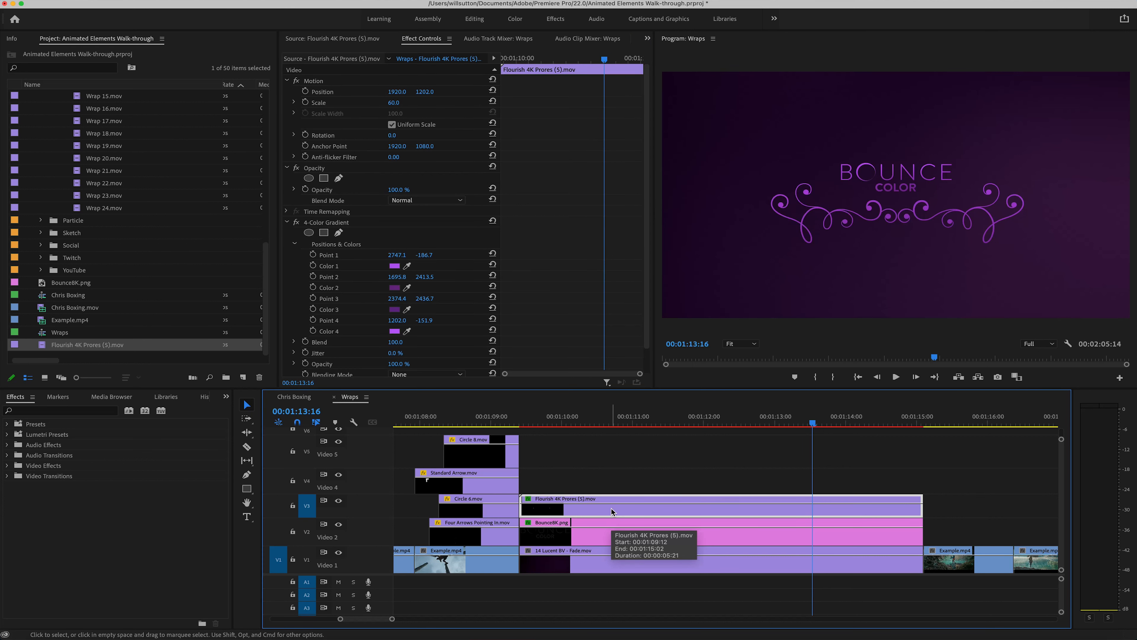
click(363, 224)
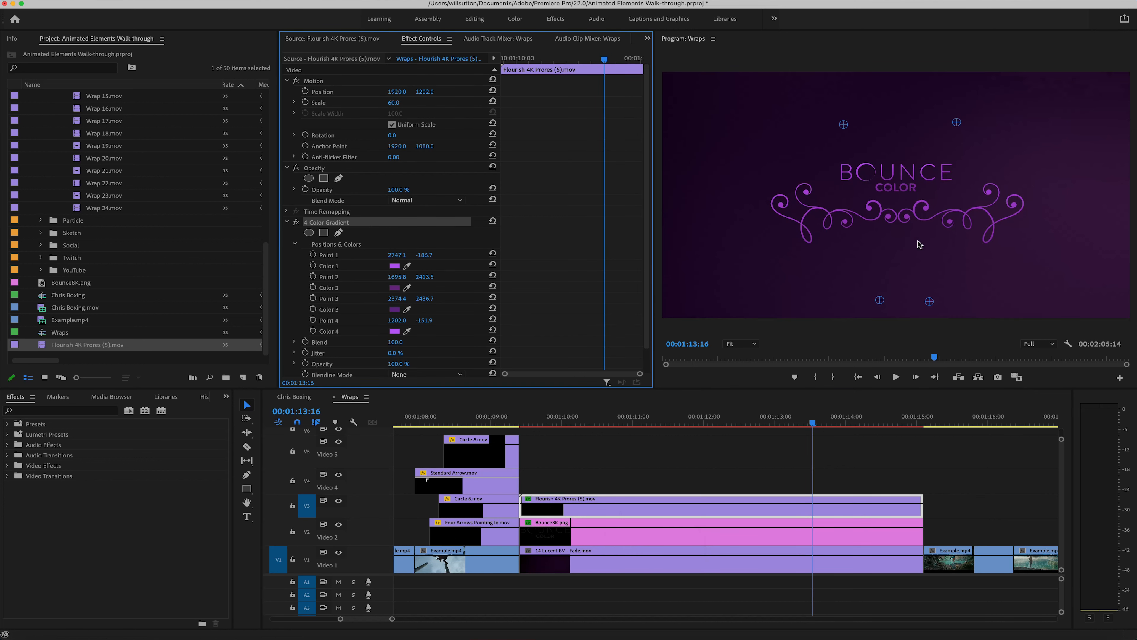
drag(844, 124, 828, 186)
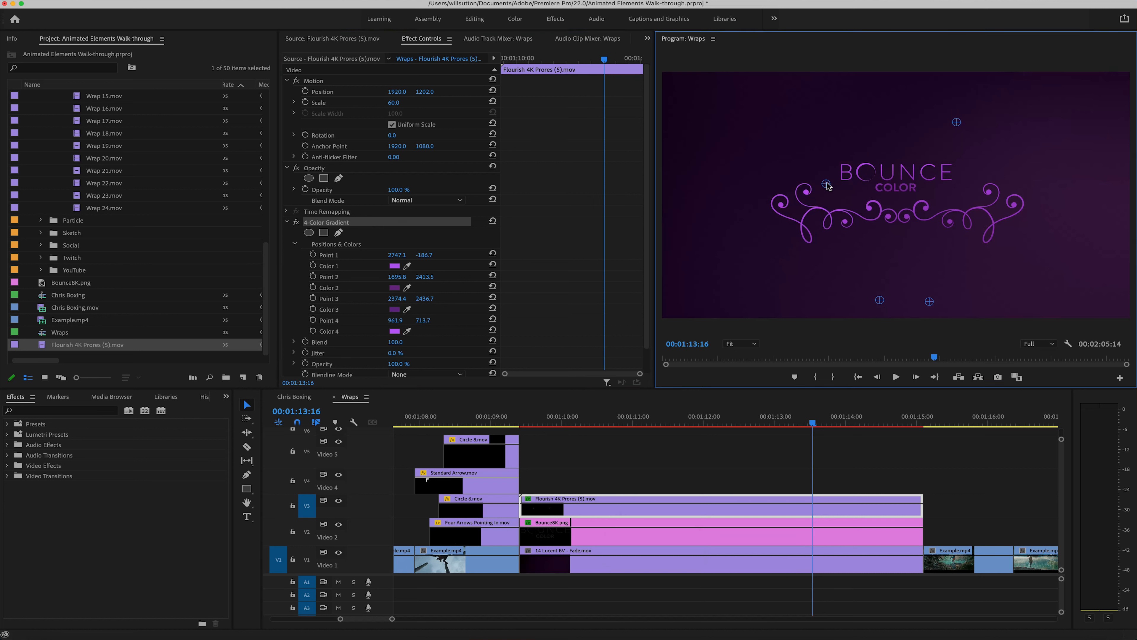
drag(959, 128, 1006, 198)
drag(928, 299, 879, 264)
drag(826, 184, 790, 190)
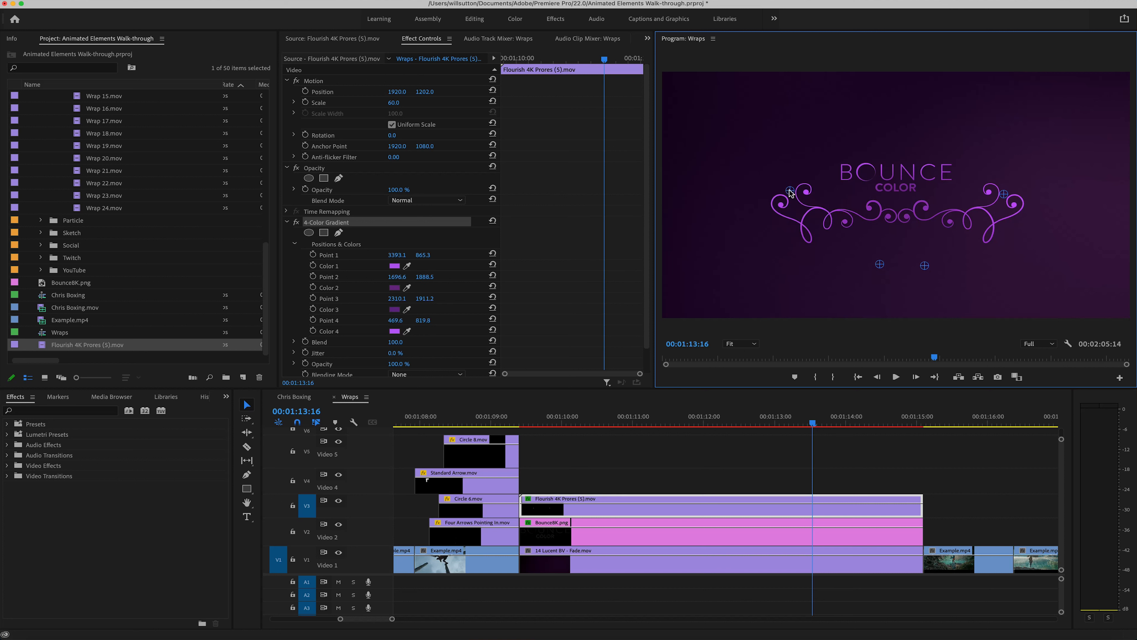
click(730, 482)
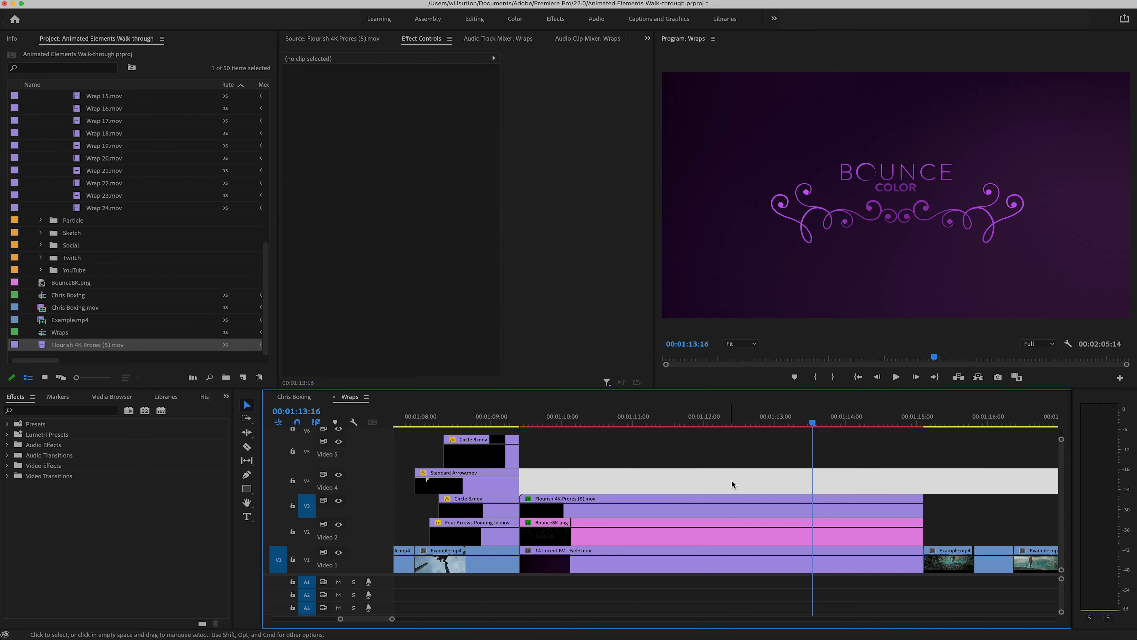
drag(813, 419, 864, 417)
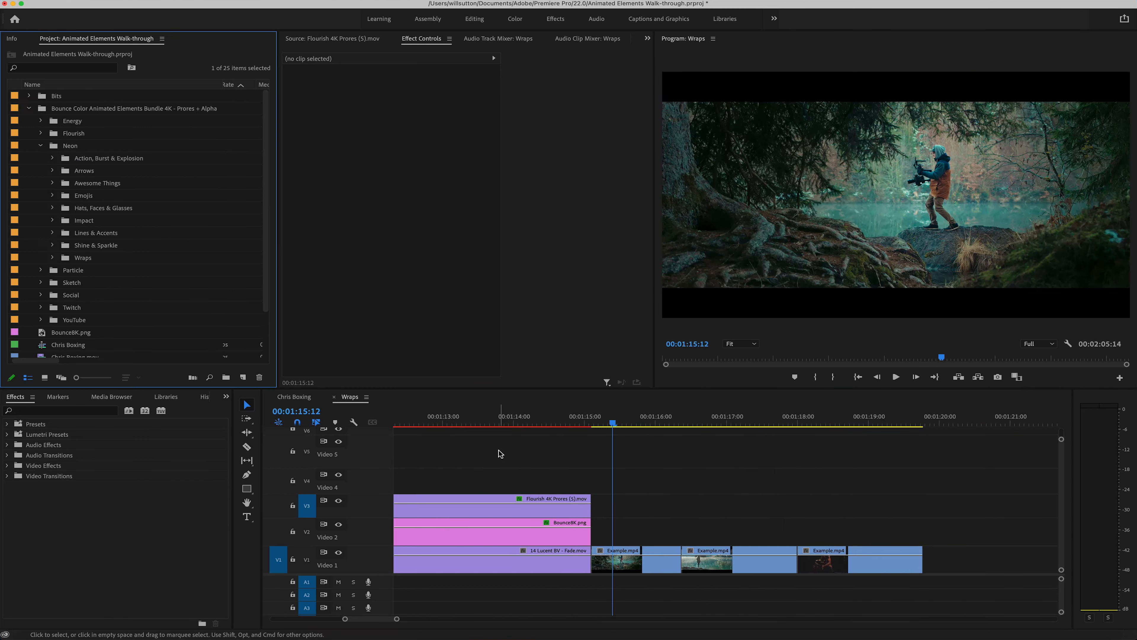
Step: Preview Arrow 01.mov, Arrow 04.mov and Arrow 05.mov from the Neon Arrows bin in the Source monitor
click(52, 170)
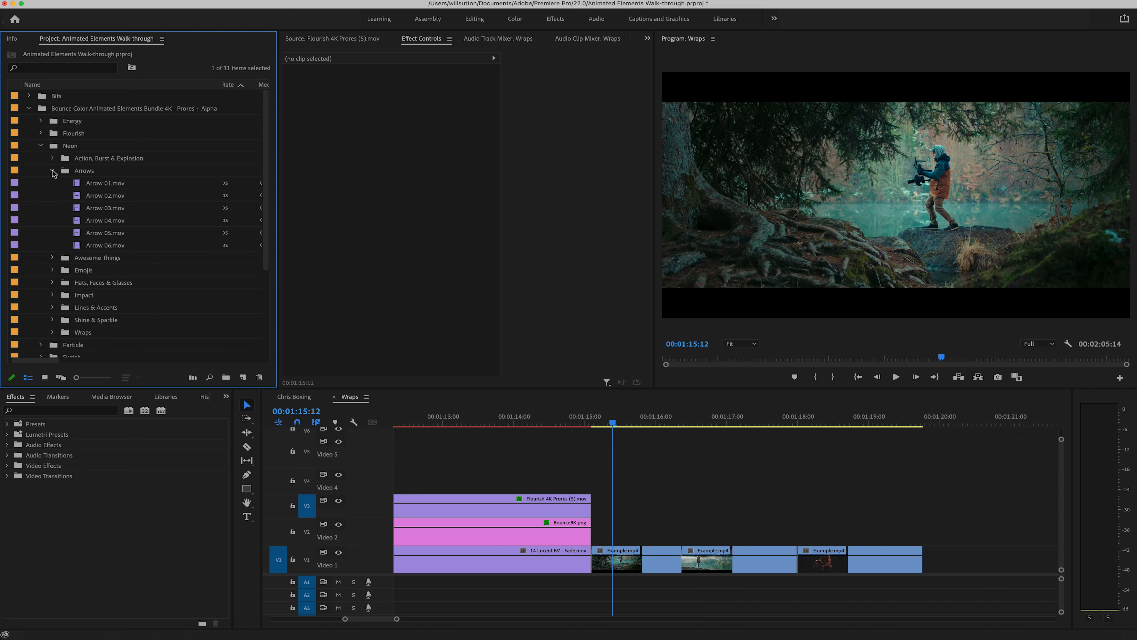
click(327, 39)
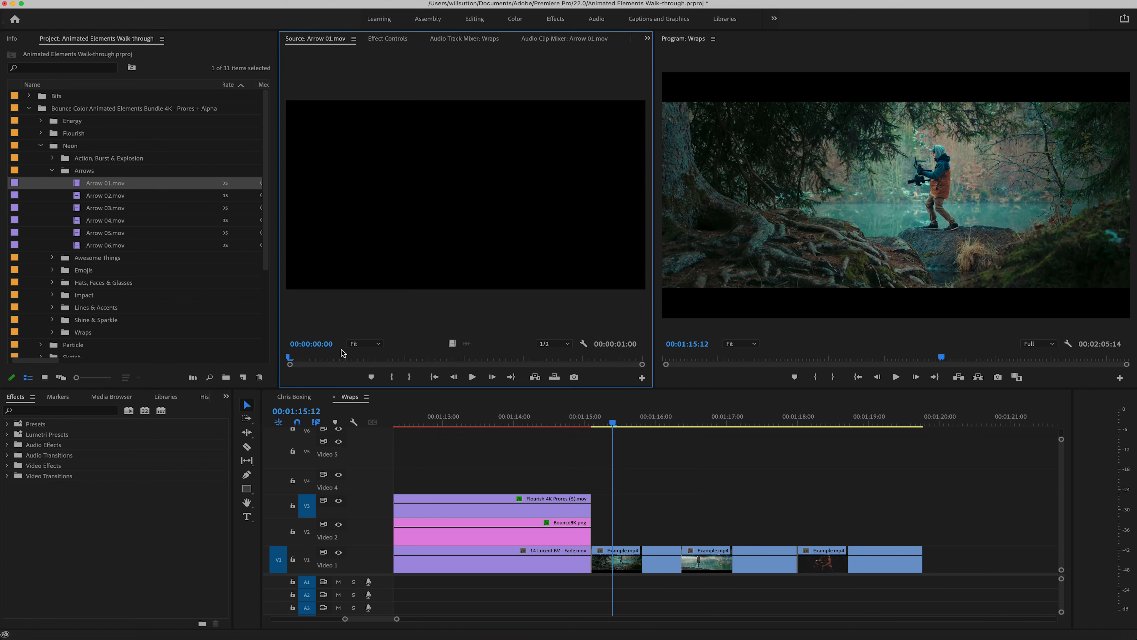
drag(333, 358, 461, 346)
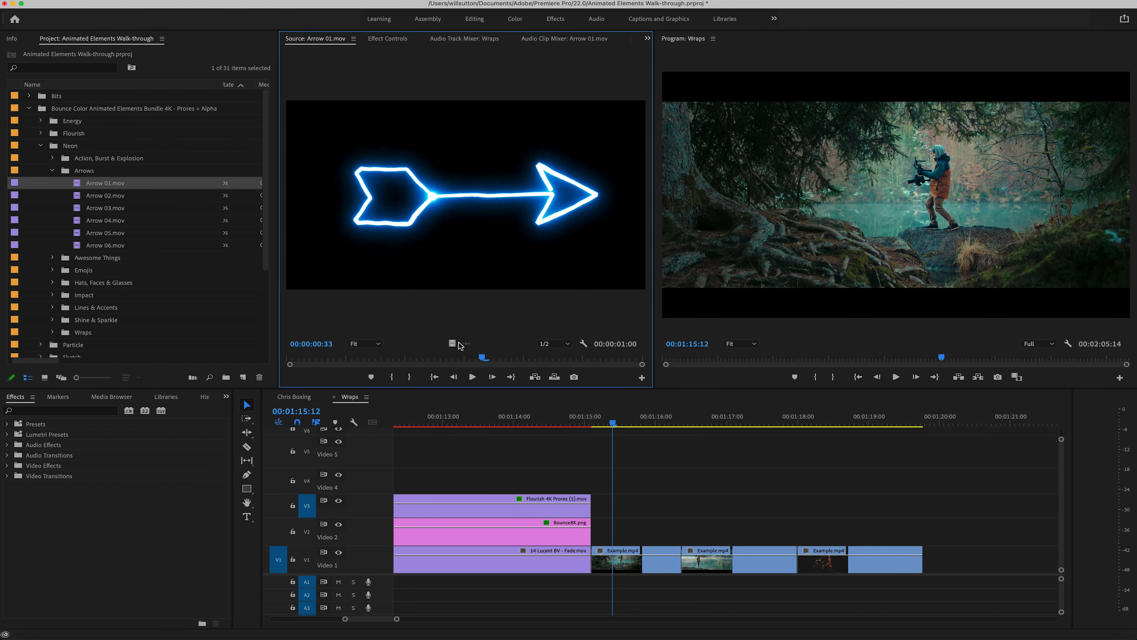
double_click(109, 221)
drag(321, 361, 562, 357)
double_click(94, 233)
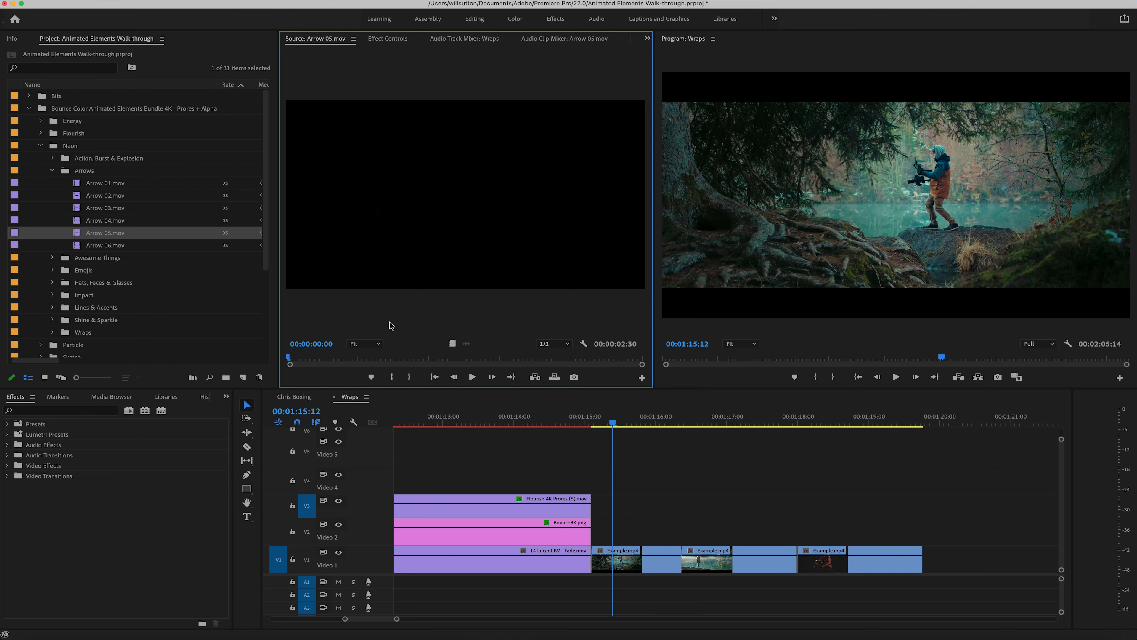
drag(358, 361, 577, 367)
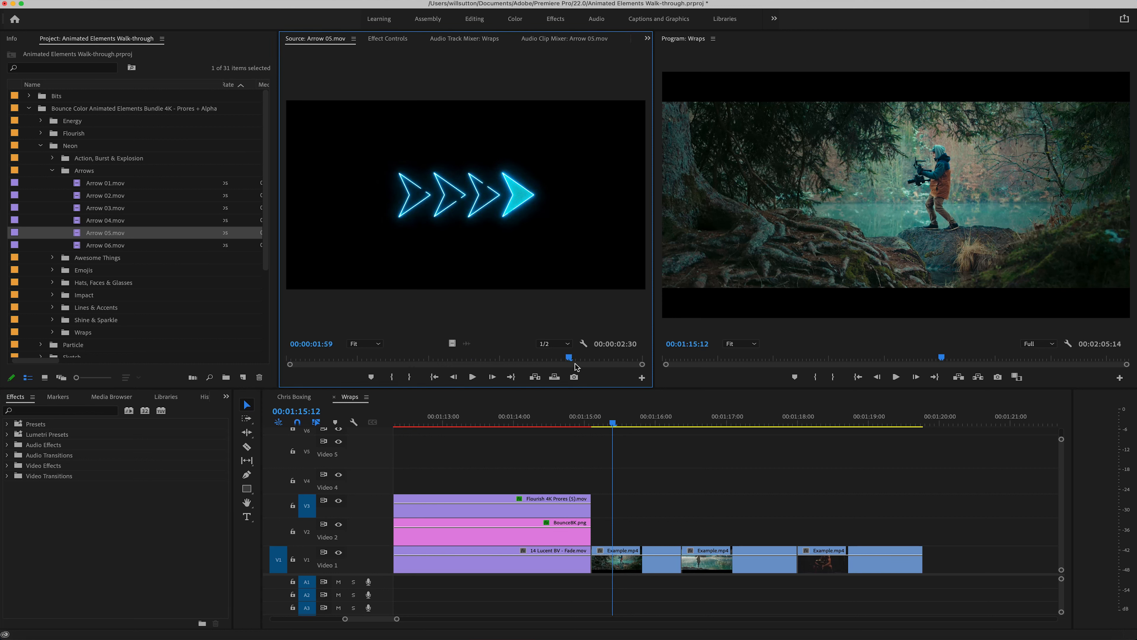
double_click(72, 221)
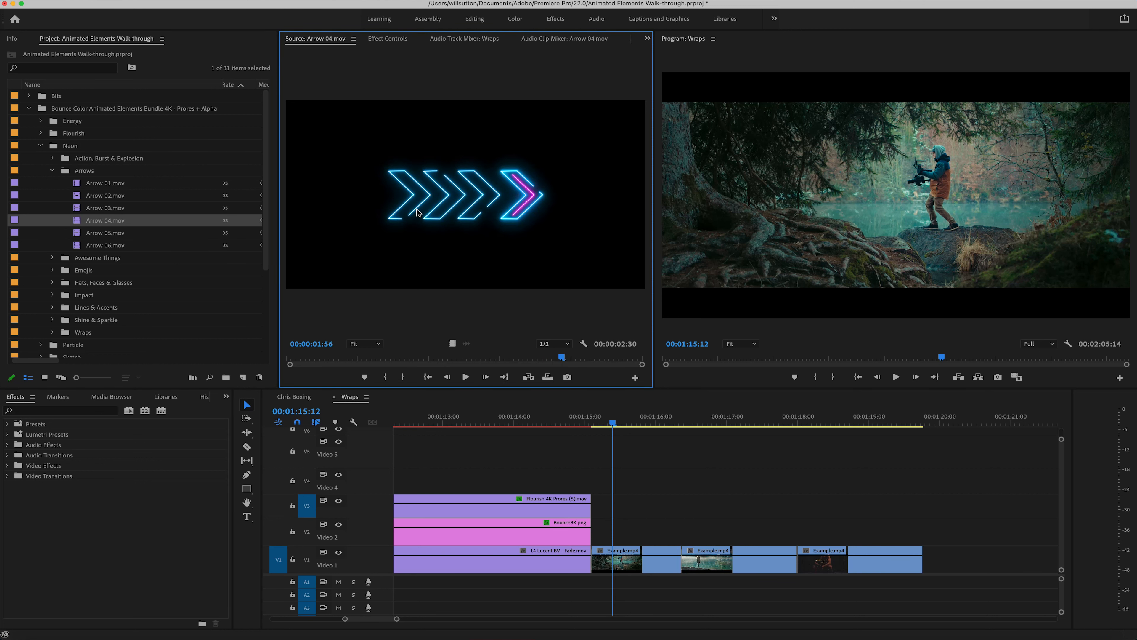
Step: Place Arrow 04.mov on Video 2 above the forest lake footage and set its rotation to 180°
drag(417, 213, 624, 533)
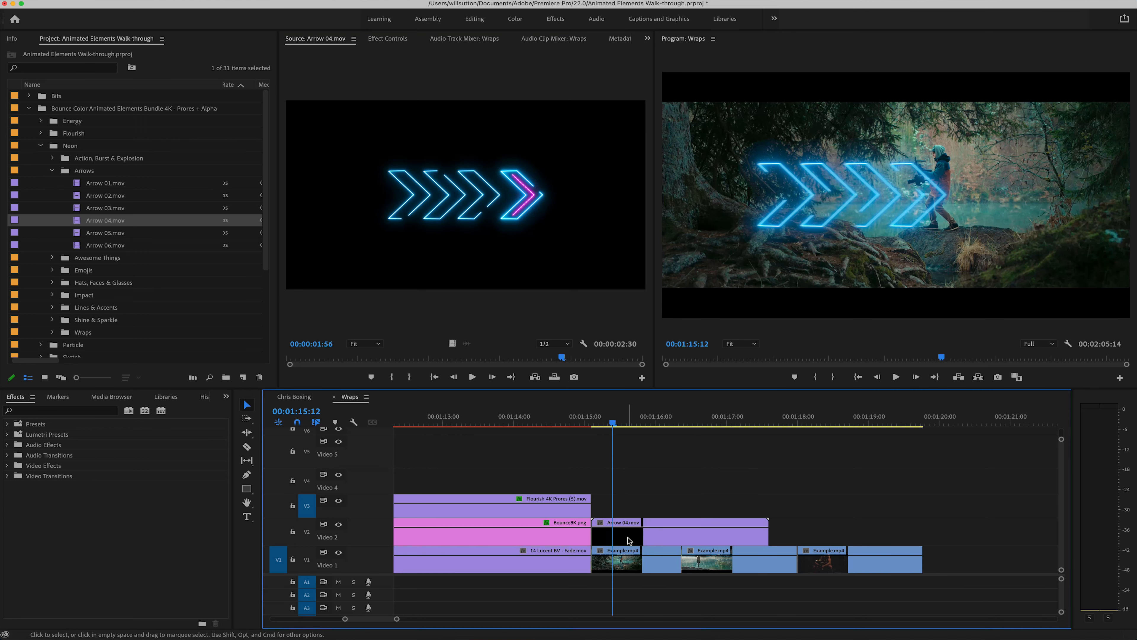
drag(617, 426, 645, 429)
click(388, 39)
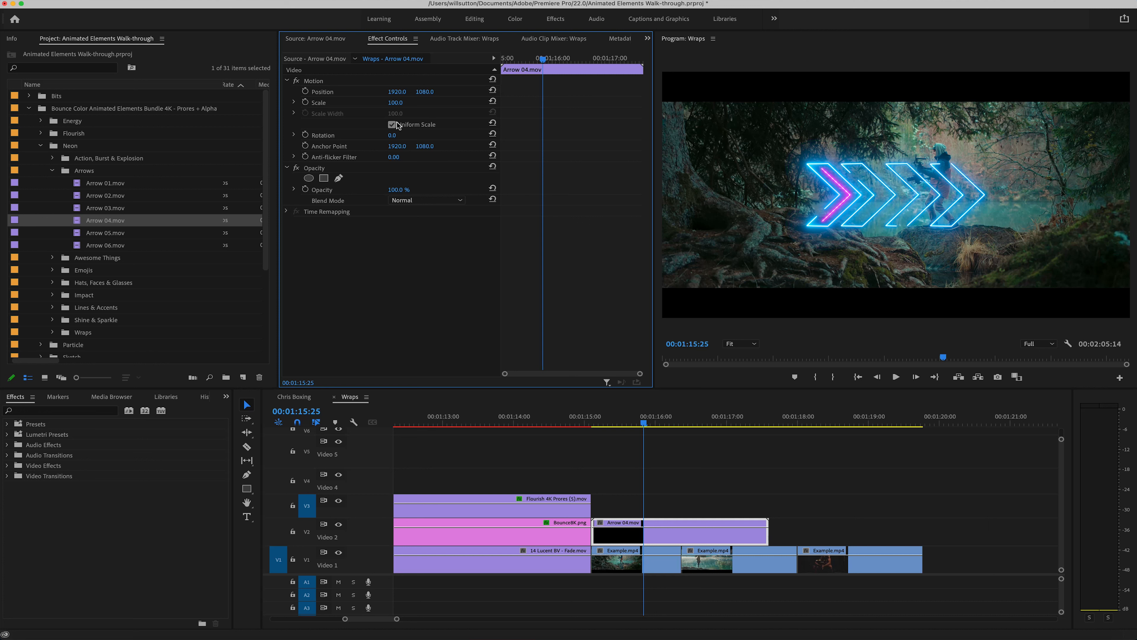
text(180)
key(Return)
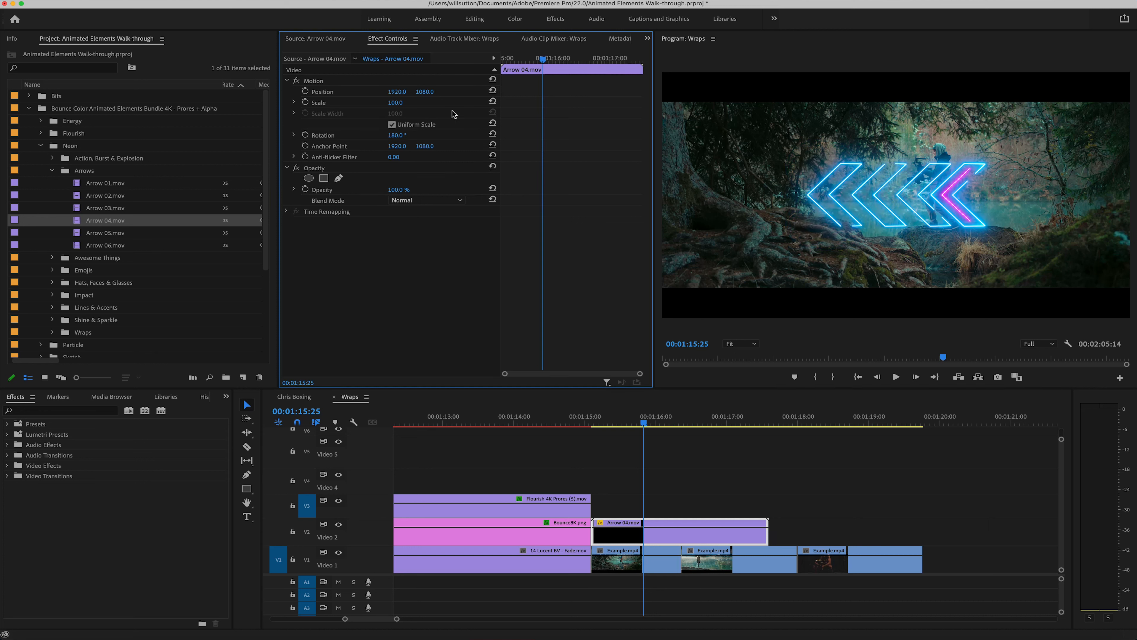
Step: Scale Arrow 04.mov to 45 and move it below the cameraman's rock, at about position 2238.1, 1625.7
drag(392, 103, 403, 103)
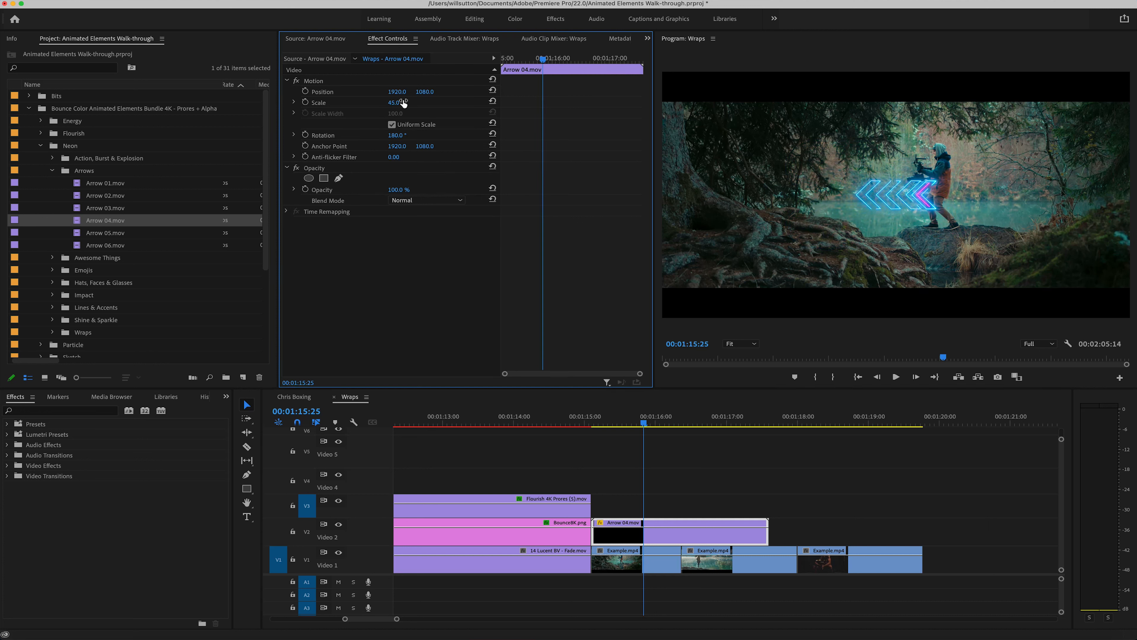
click(397, 80)
drag(918, 191, 958, 234)
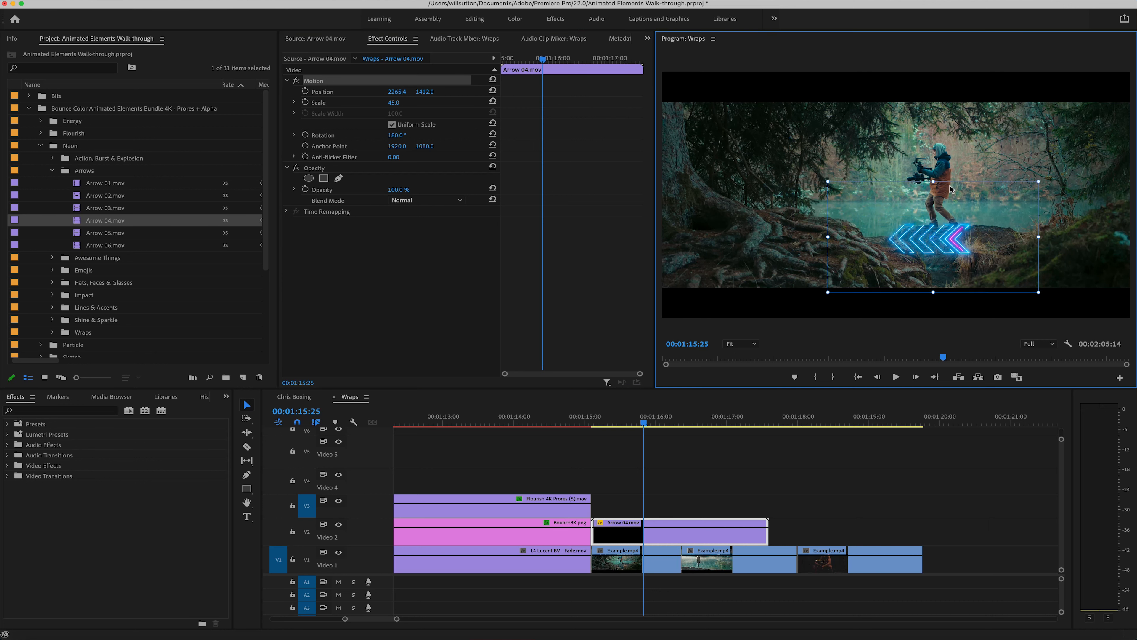
mouse_move(860, 184)
mouse_down()
mouse_move(883, 145)
mouse_move(859, 204)
mouse_up()
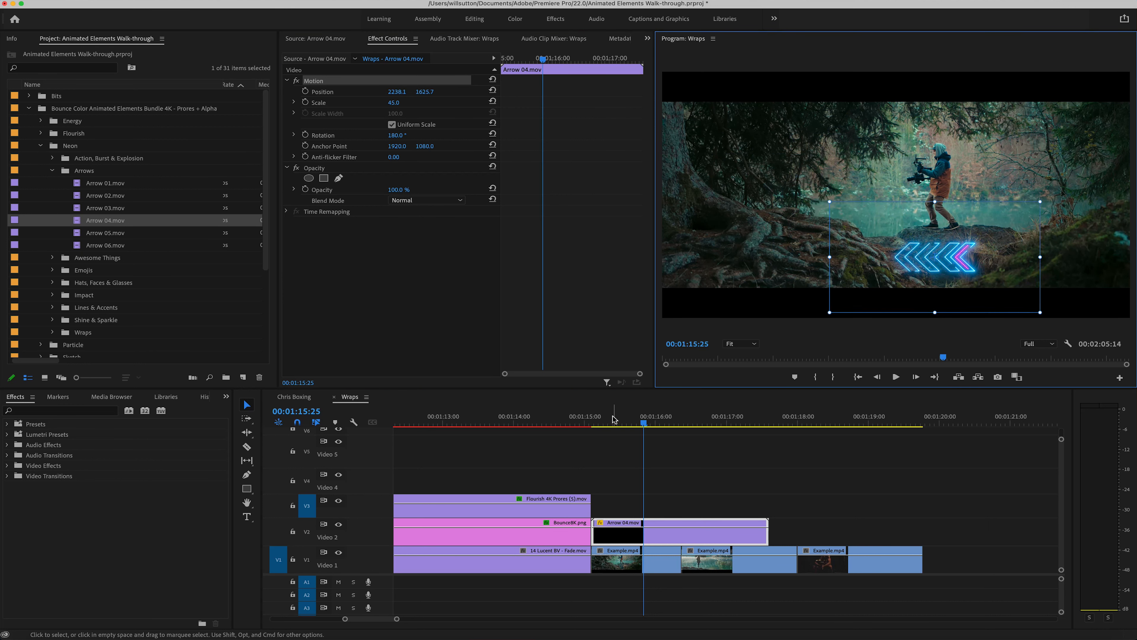
Step: Trim Arrow 04.mov to the end of the forest lake clip and repeat both clips once directly after the originals
drag(614, 419, 672, 426)
key(c)
click(682, 536)
key(v)
click(707, 537)
key(Delete)
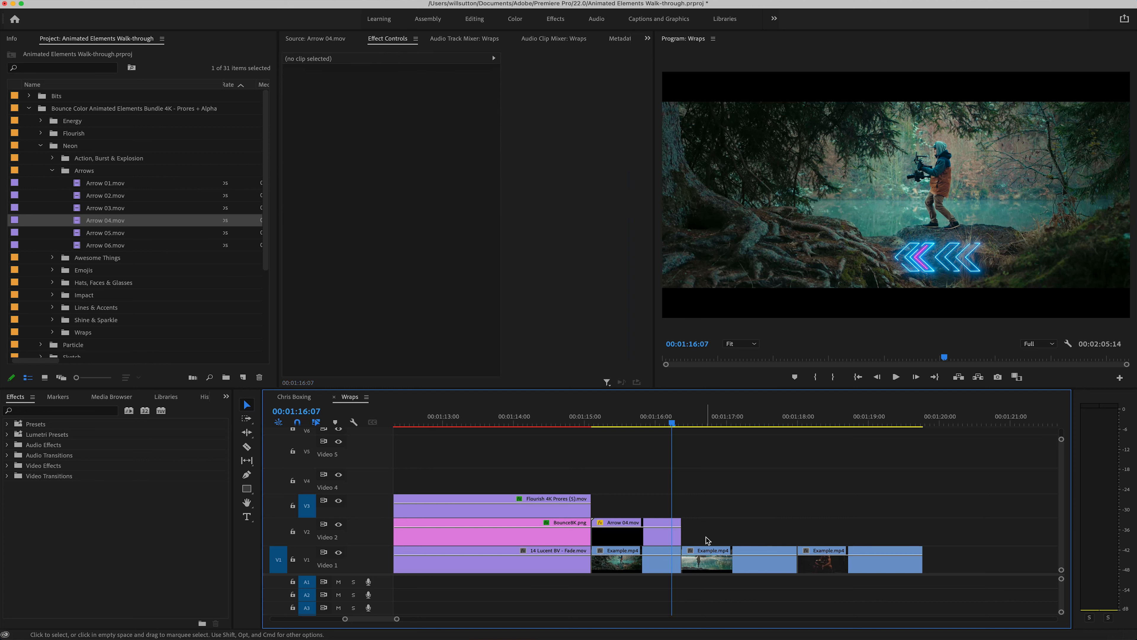
click(597, 424)
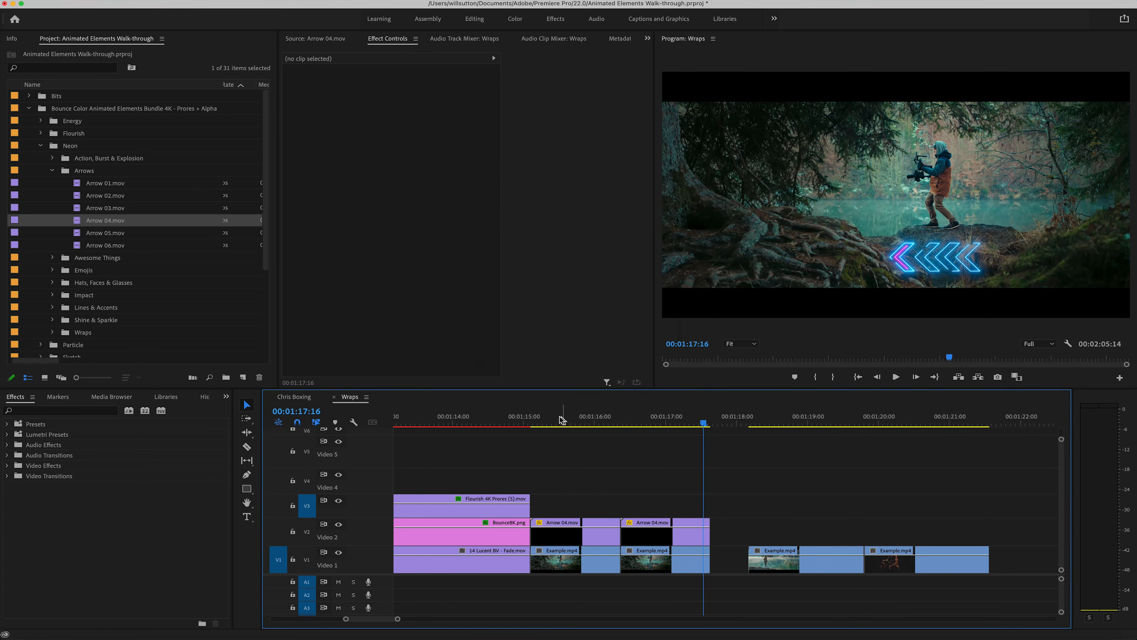
drag(537, 423, 689, 426)
Step: Preview BOOM!.mov from the Awesome Things bin and place it on Video 3 at the start of the first forest clip
click(53, 258)
click(92, 272)
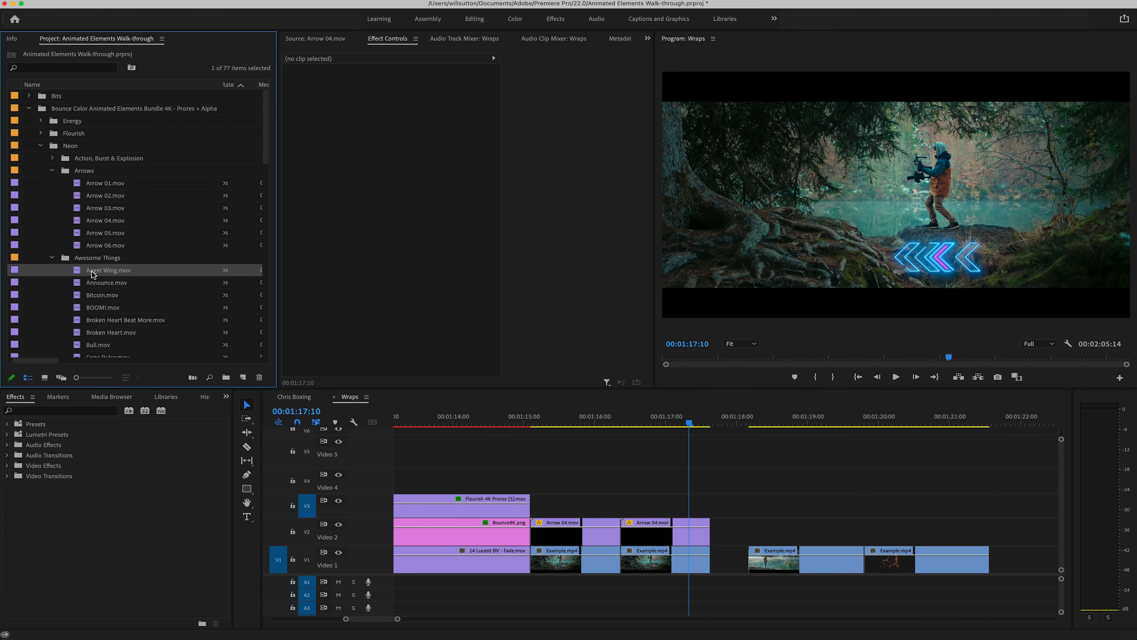
click(320, 39)
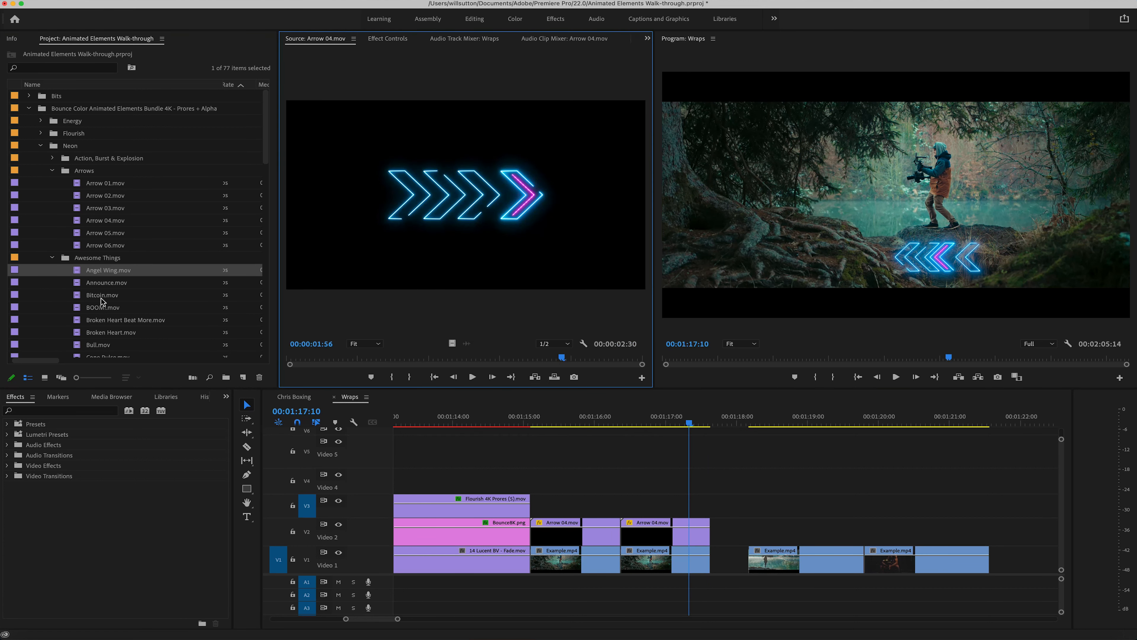
drag(99, 308, 459, 227)
drag(318, 358, 405, 358)
drag(677, 519, 536, 506)
drag(555, 423, 614, 423)
click(535, 426)
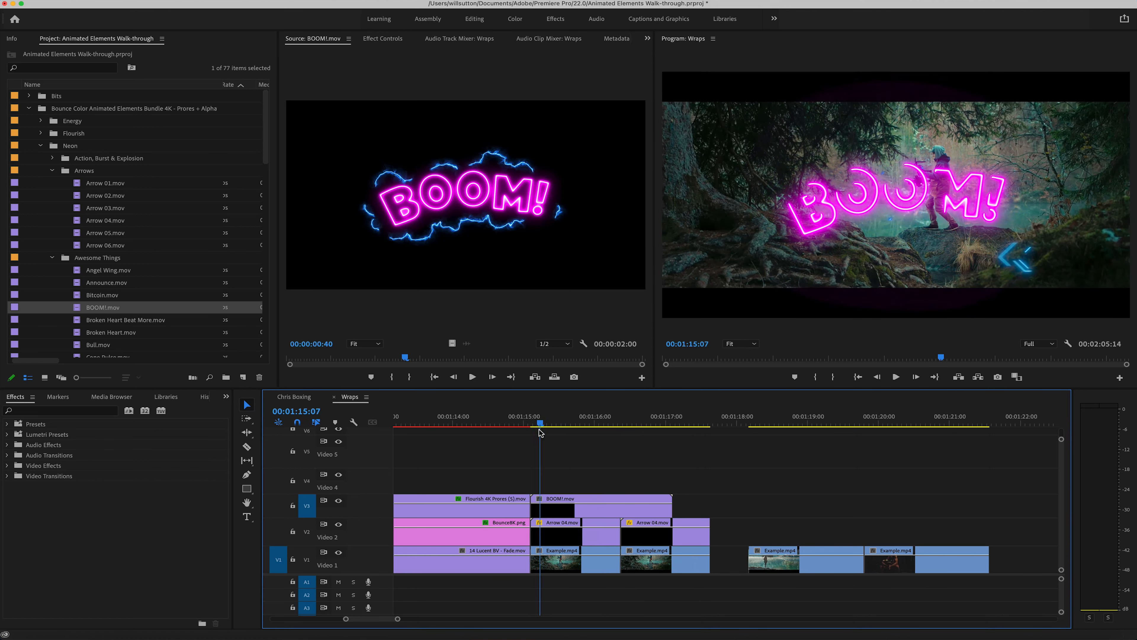
key(space)
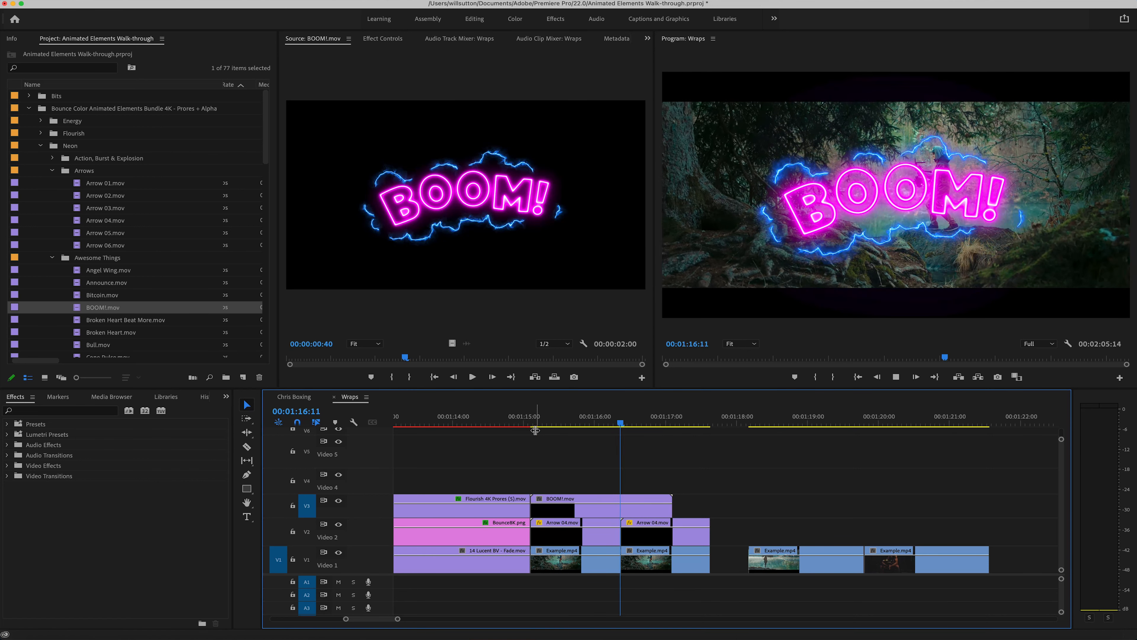
key(space)
Step: Return to the concert stage footage and duplicate its Wrap 07 Neon.mov clip onto Video 3 directly above the original
scroll(613, 423, left, 10)
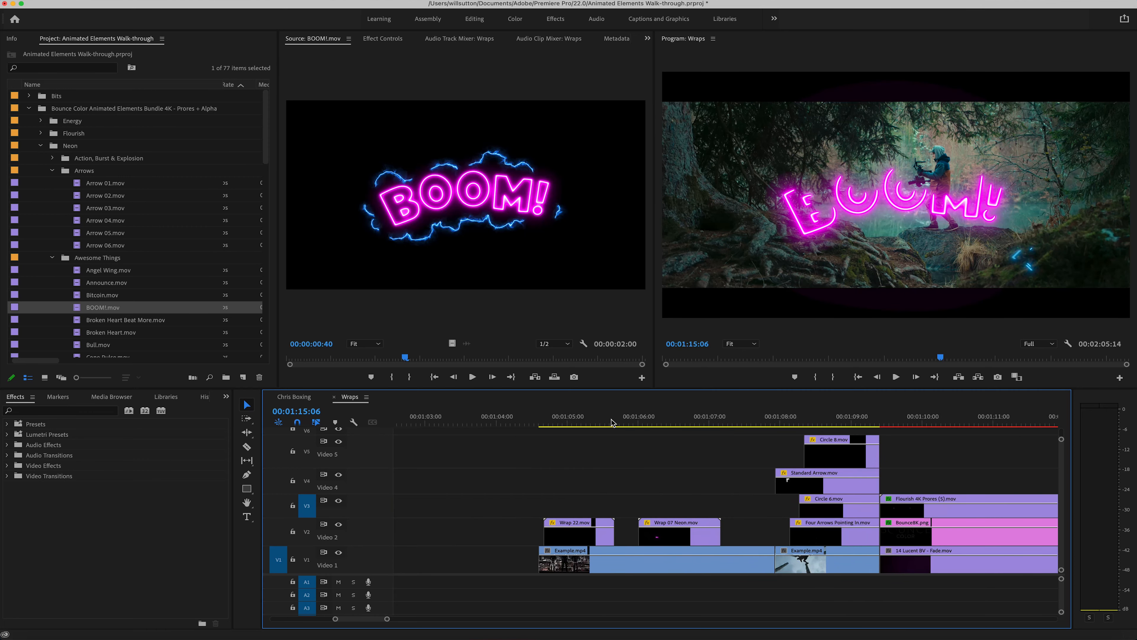
scroll(613, 423, right, 1)
drag(521, 423, 483, 422)
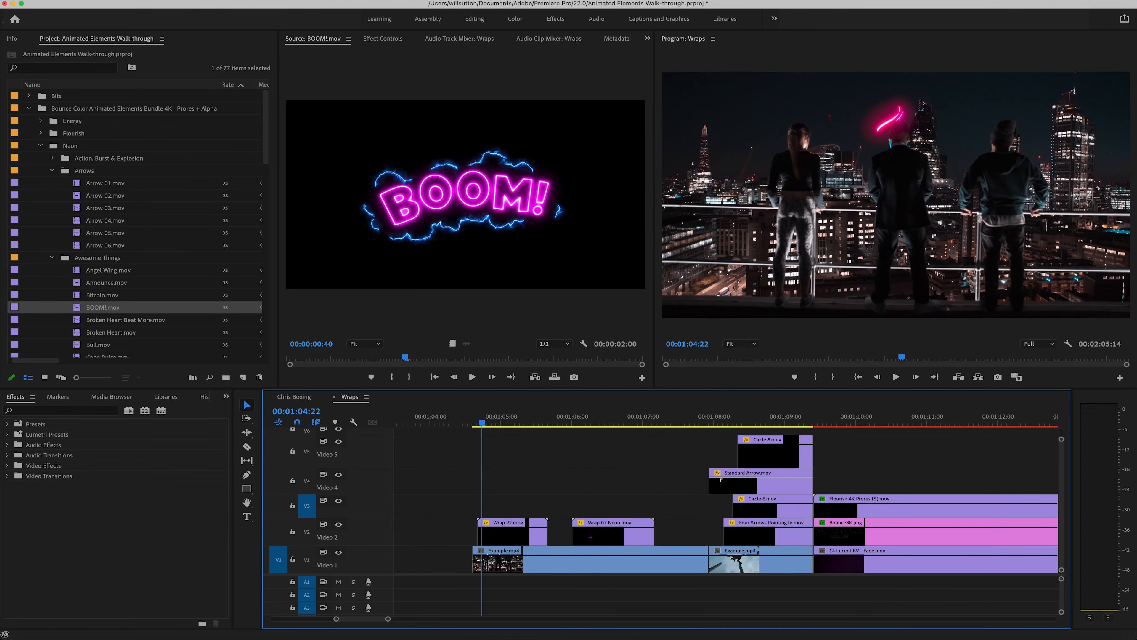
key(space)
click(588, 539)
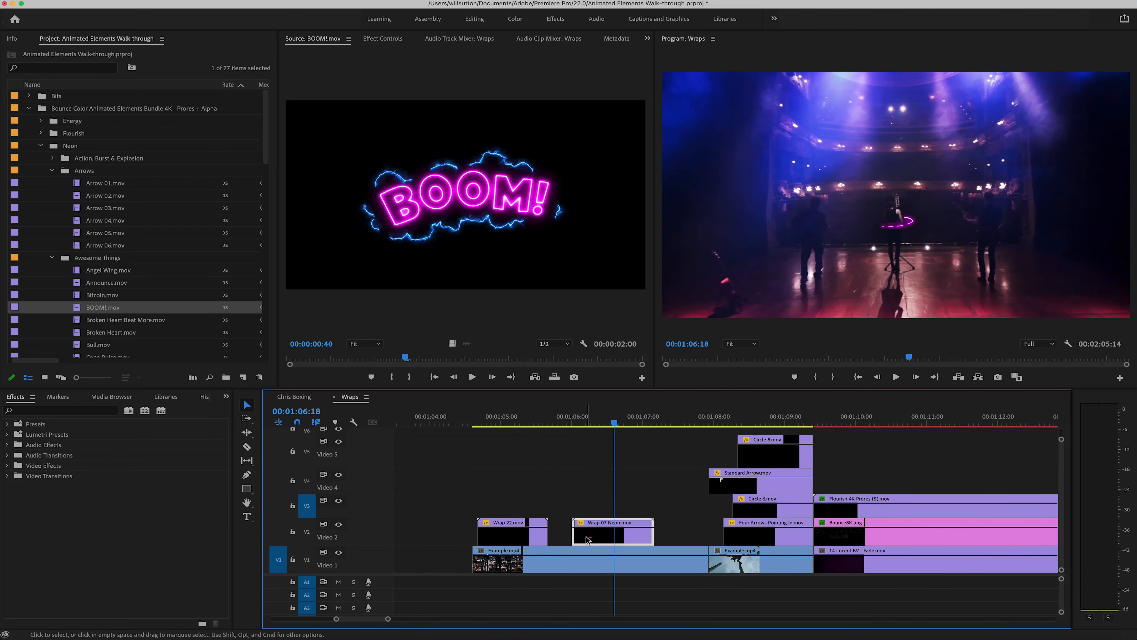
drag(596, 535, 600, 510)
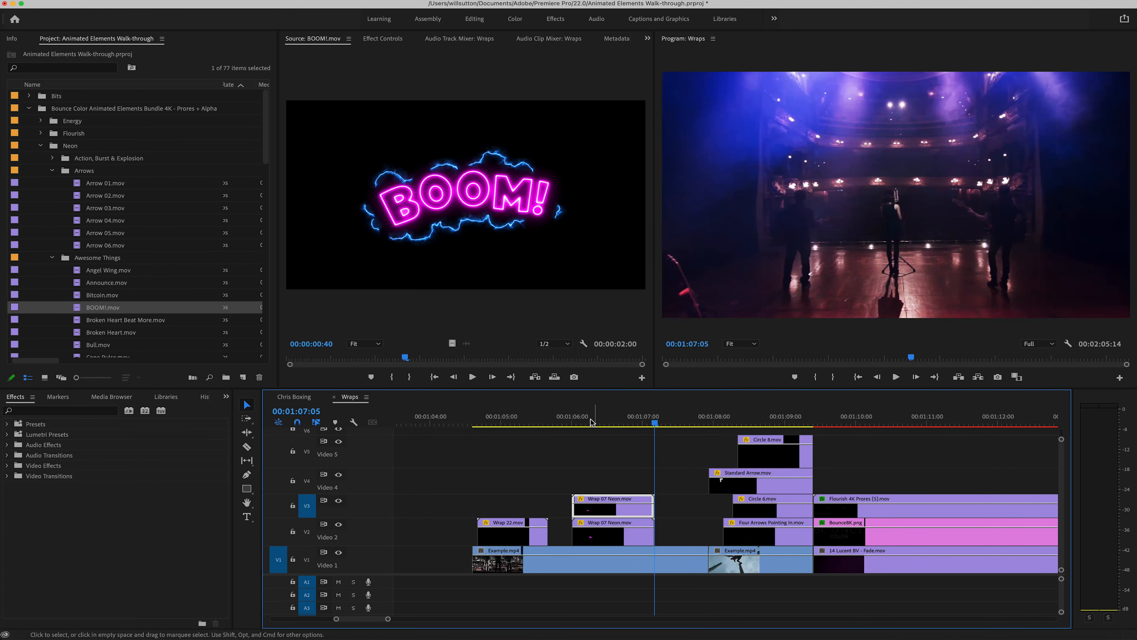
Step: Shift the Video 3 copy of Wrap 07 Neon.mov a few frames later and play back the overlapping wraps
click(588, 422)
click(383, 39)
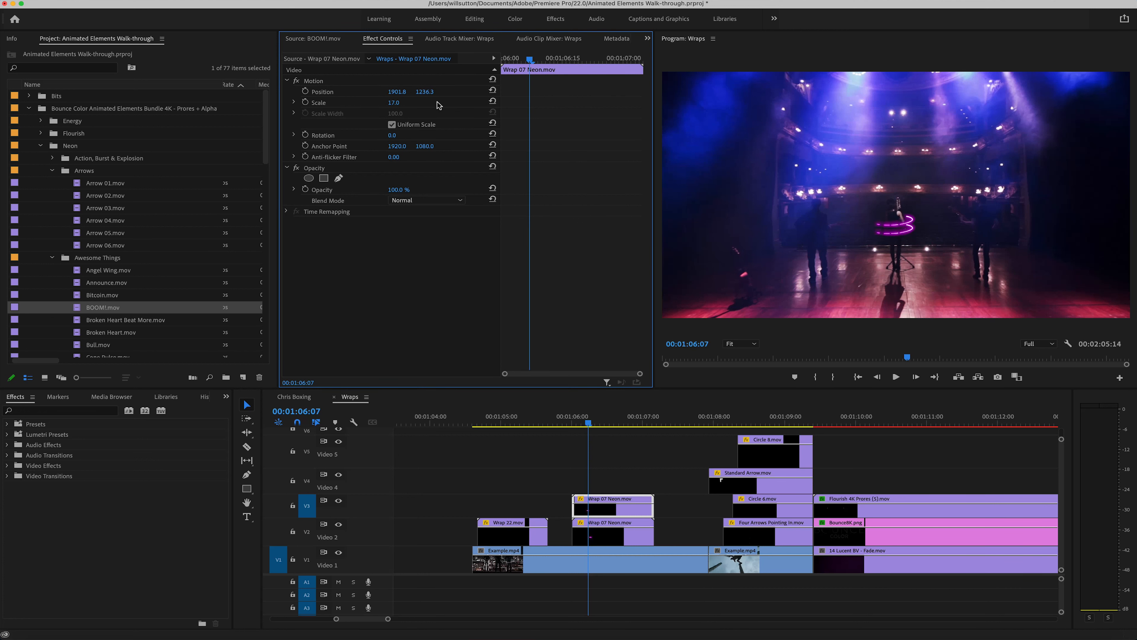
drag(624, 512, 630, 512)
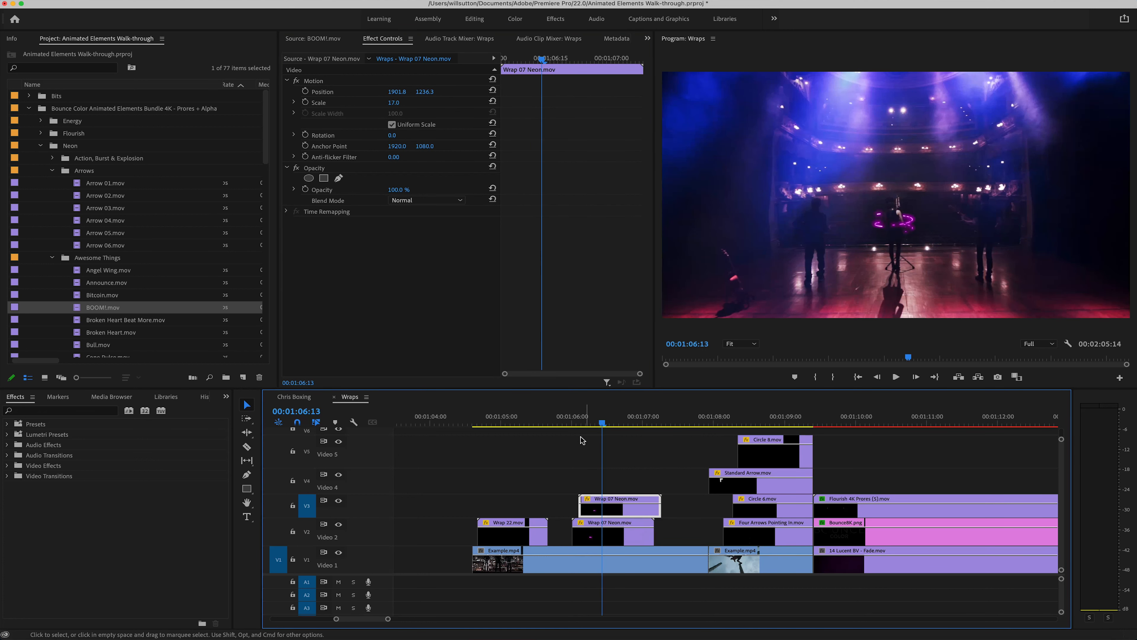
click(575, 423)
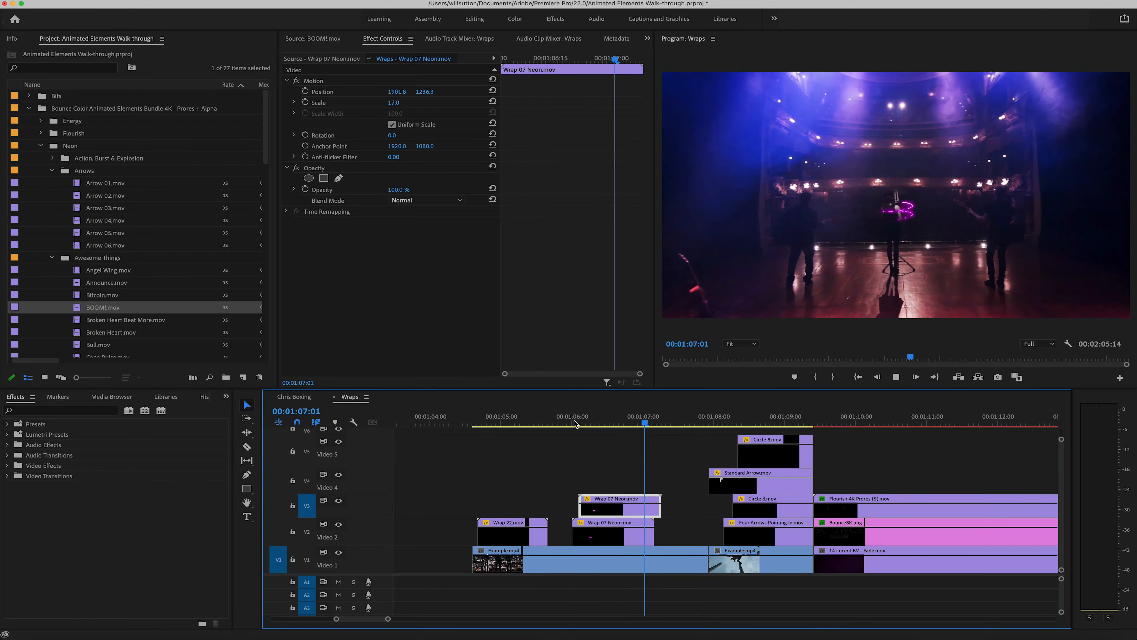
key(space)
Step: Reveal the neon wrap's source in the project and place Wrap 07 Fire.mov on Video 4 above the offset copy
right_click(609, 507)
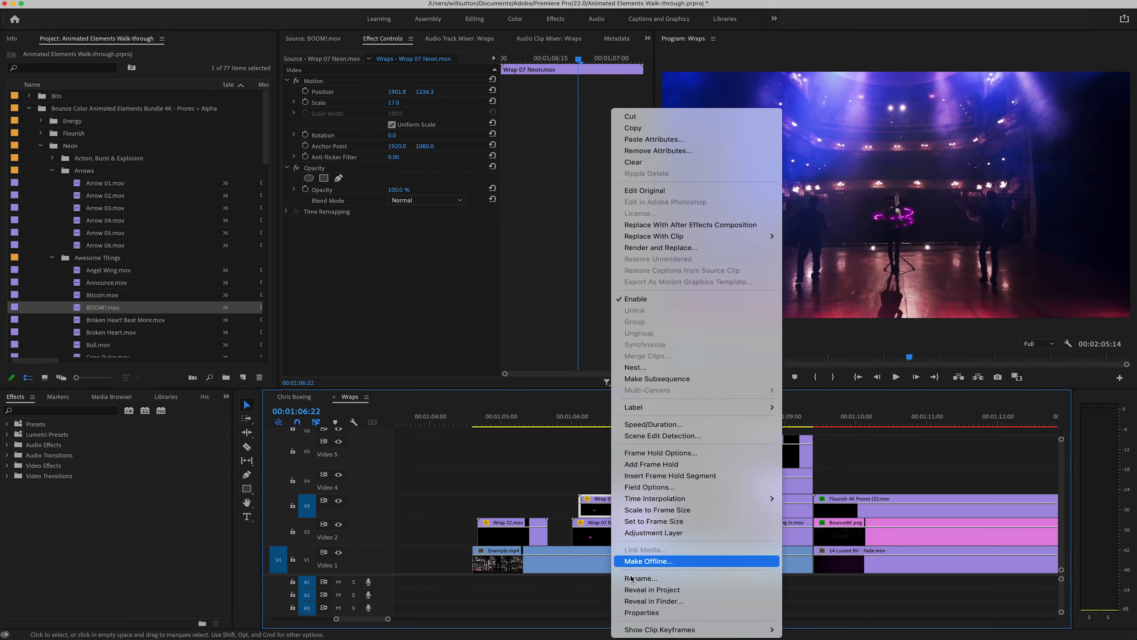
click(640, 590)
click(109, 334)
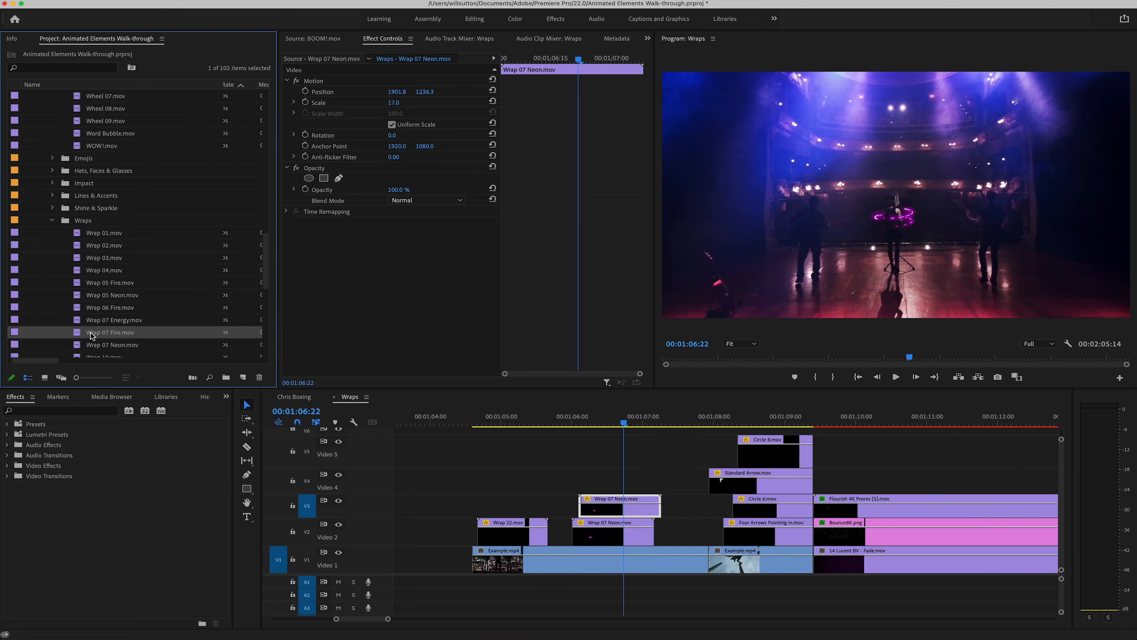
drag(91, 335, 580, 485)
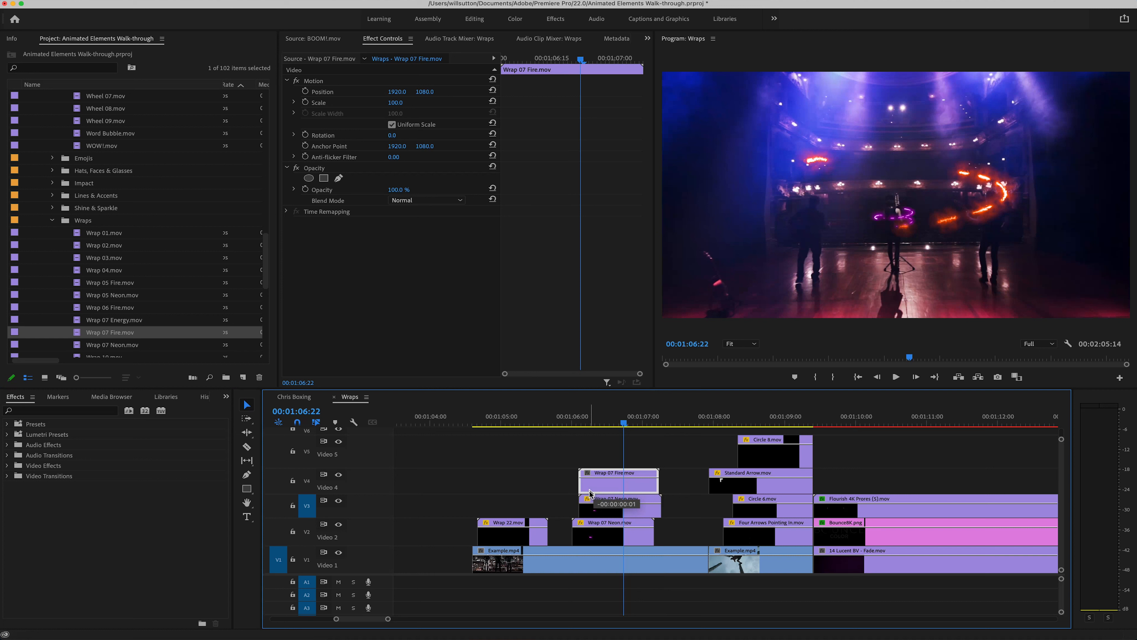
Step: Copy the Motion settings of the Video 3 Wrap 07 Neon.mov clip onto Wrap 07 Fire.mov
click(602, 513)
click(348, 80)
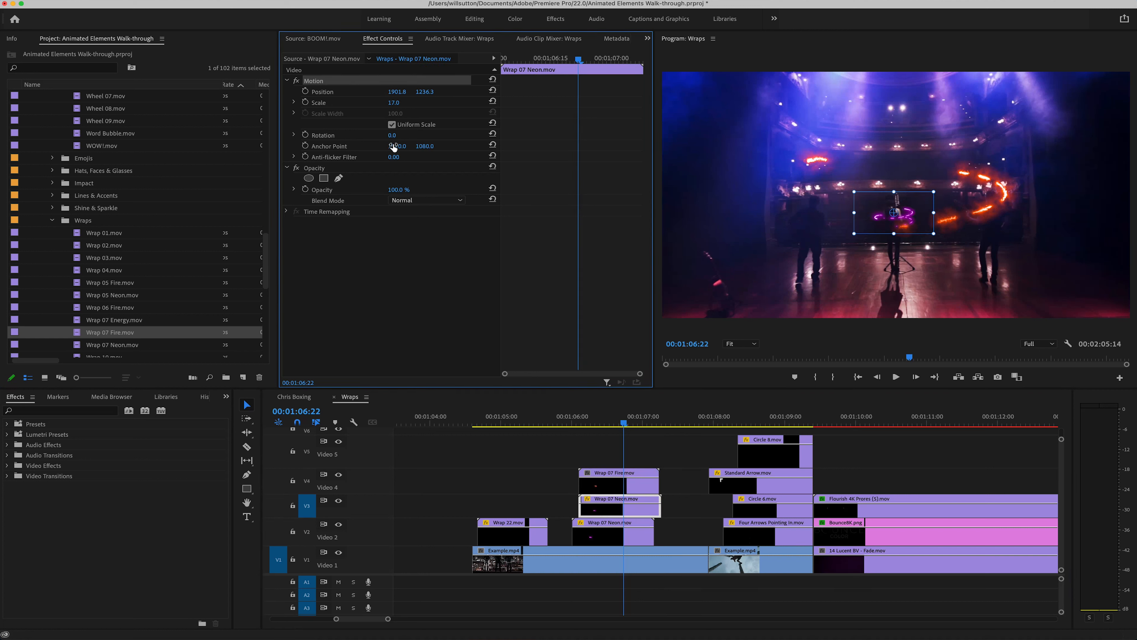
click(604, 489)
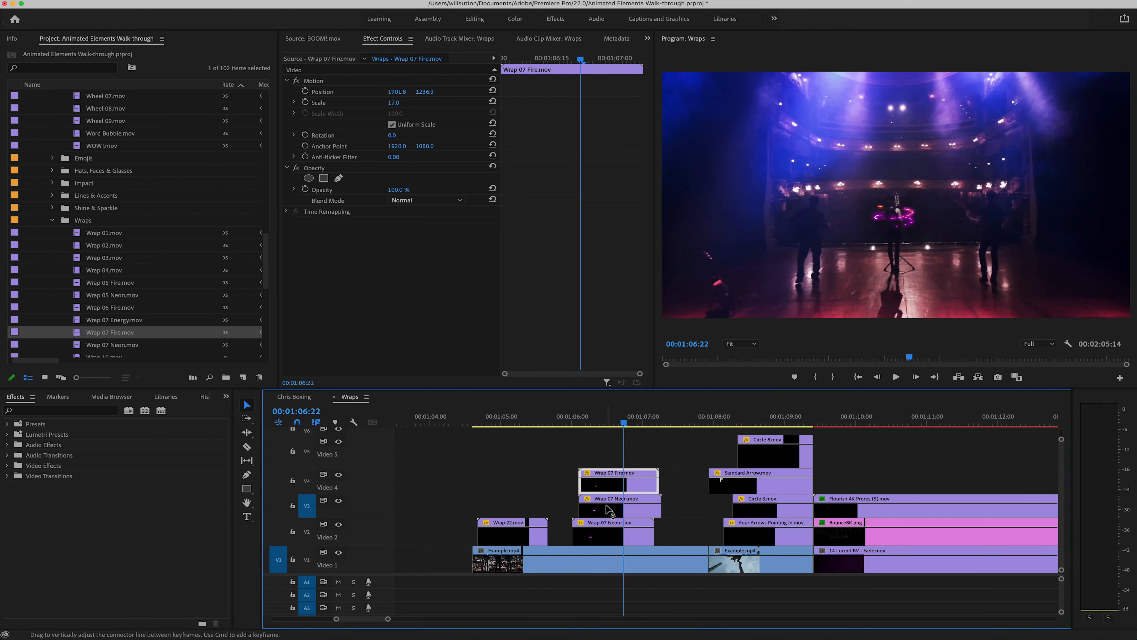
Step: Replace the neon wrap on Video 3 with Wrap 07 Fire.mov and play back the combined neon and fire wraps
key(Delete)
drag(609, 491, 609, 508)
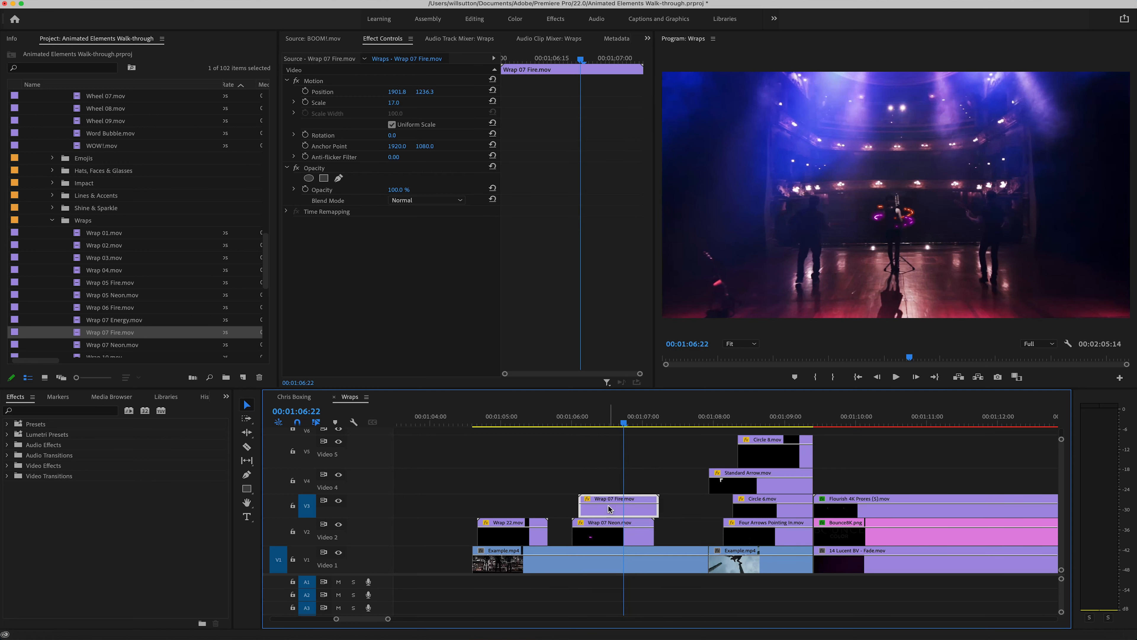
click(574, 424)
key(space)
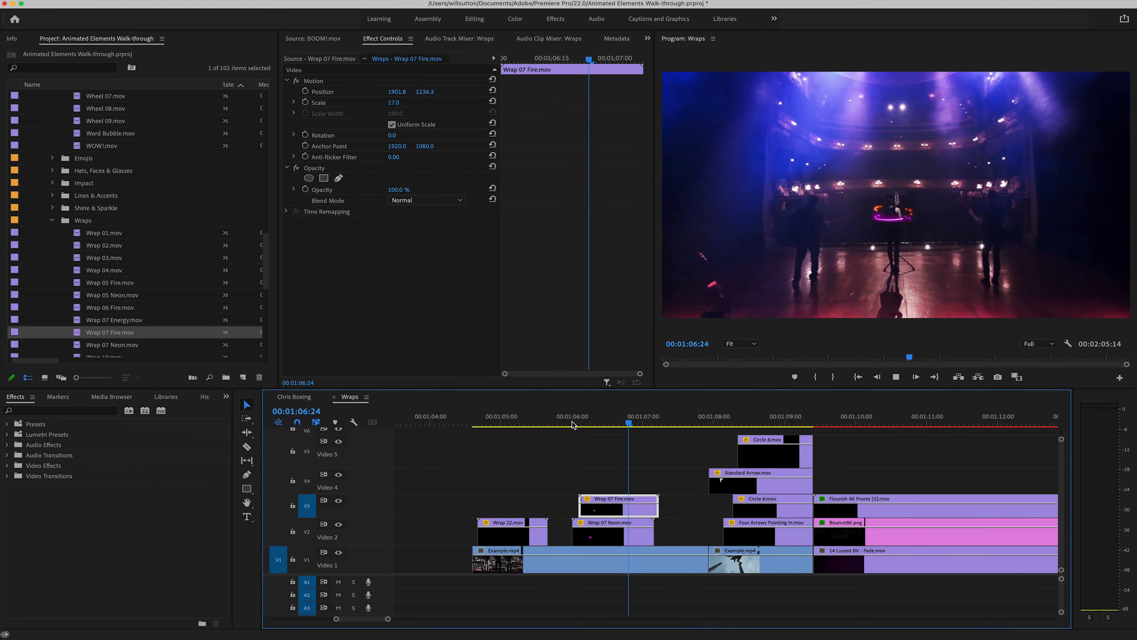
click(612, 423)
drag(613, 423, 635, 423)
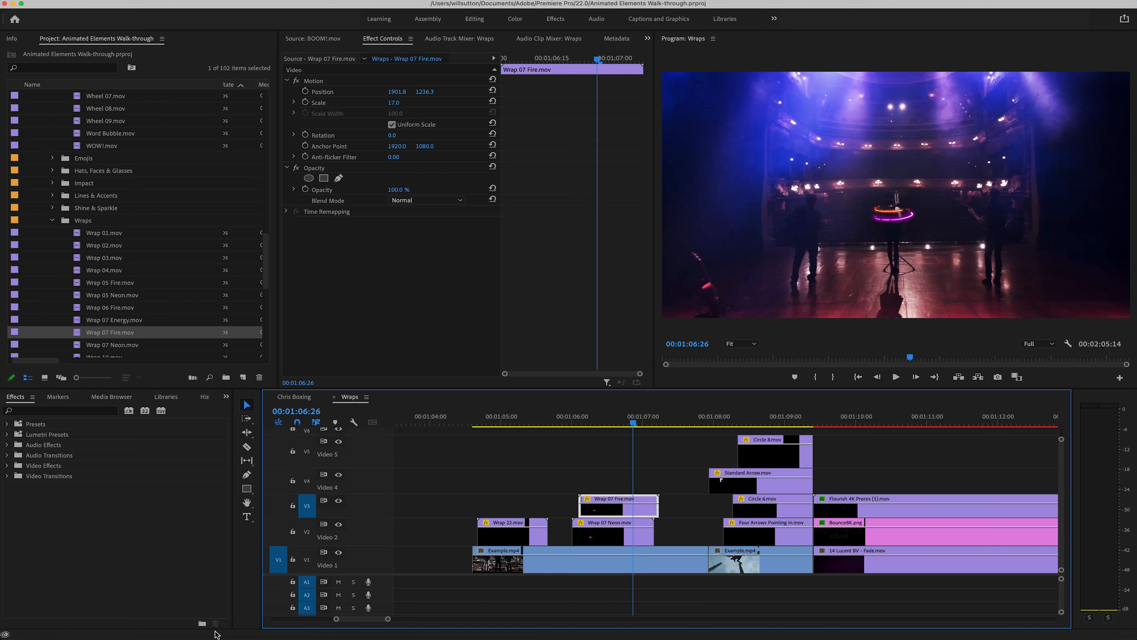
Step: Switch to DaVinci Resolve and move the playhead within the Chris Boxing.mov footage to 01:18:38:23
click(197, 623)
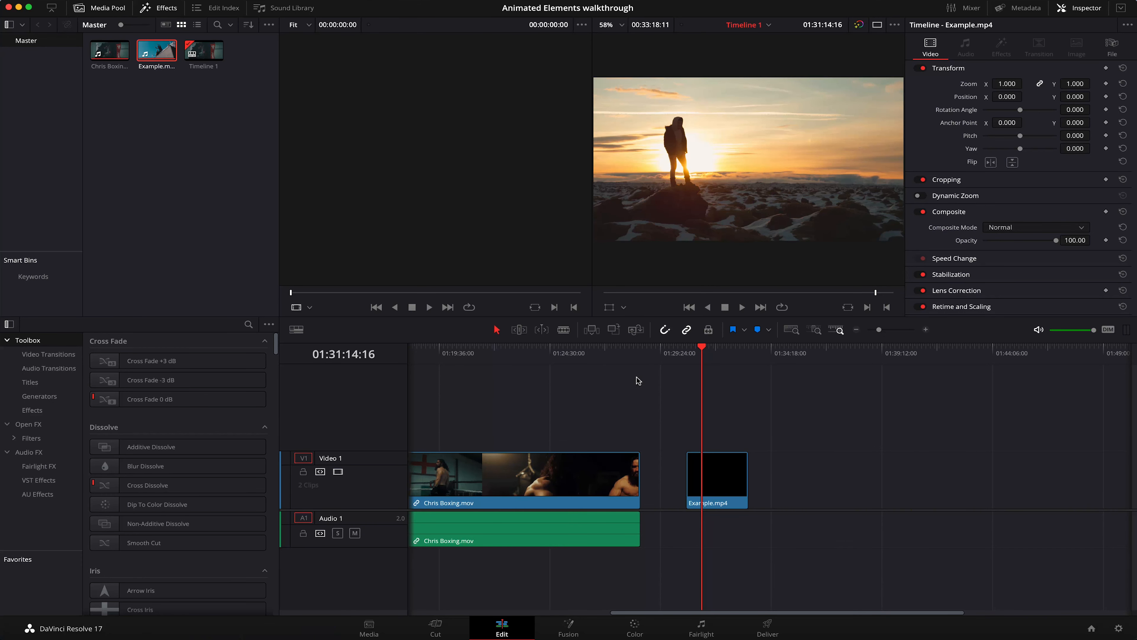
drag(709, 351, 600, 358)
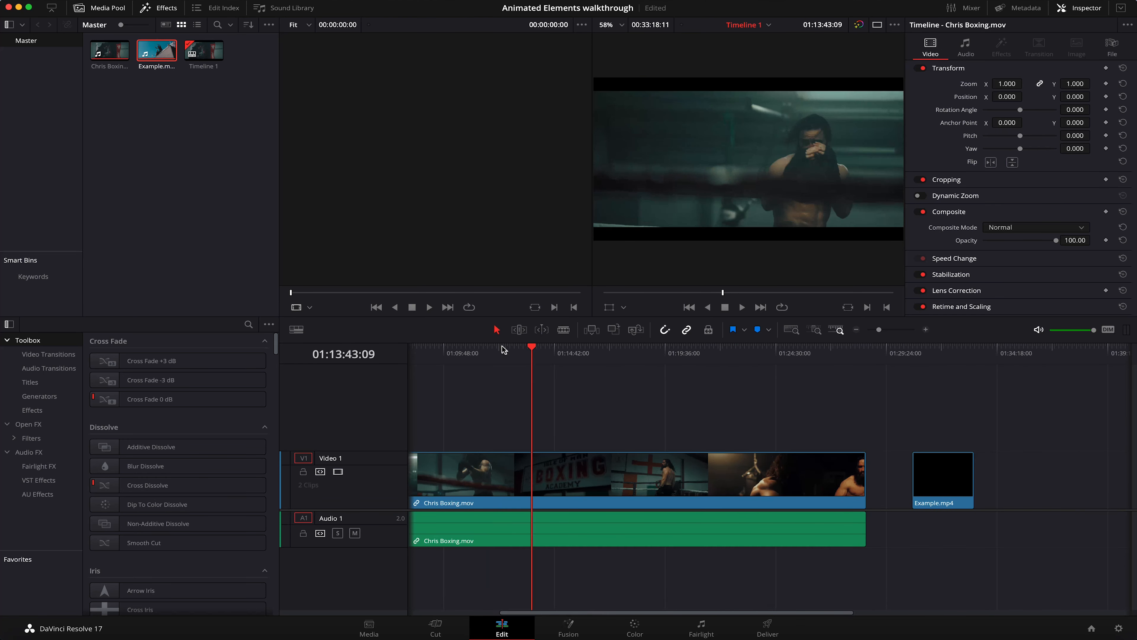
drag(501, 347, 643, 352)
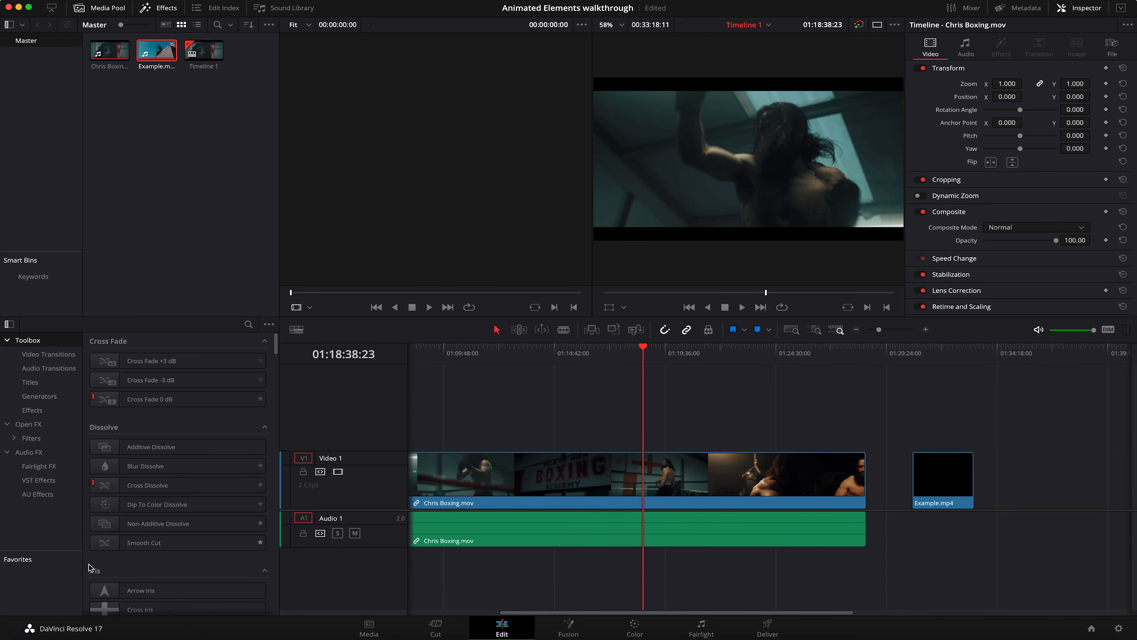
Step: Import the YouTube folder from Bounce Color Animated Elements Bundle 4K - Prores + Alpha into the media pool
click(20, 625)
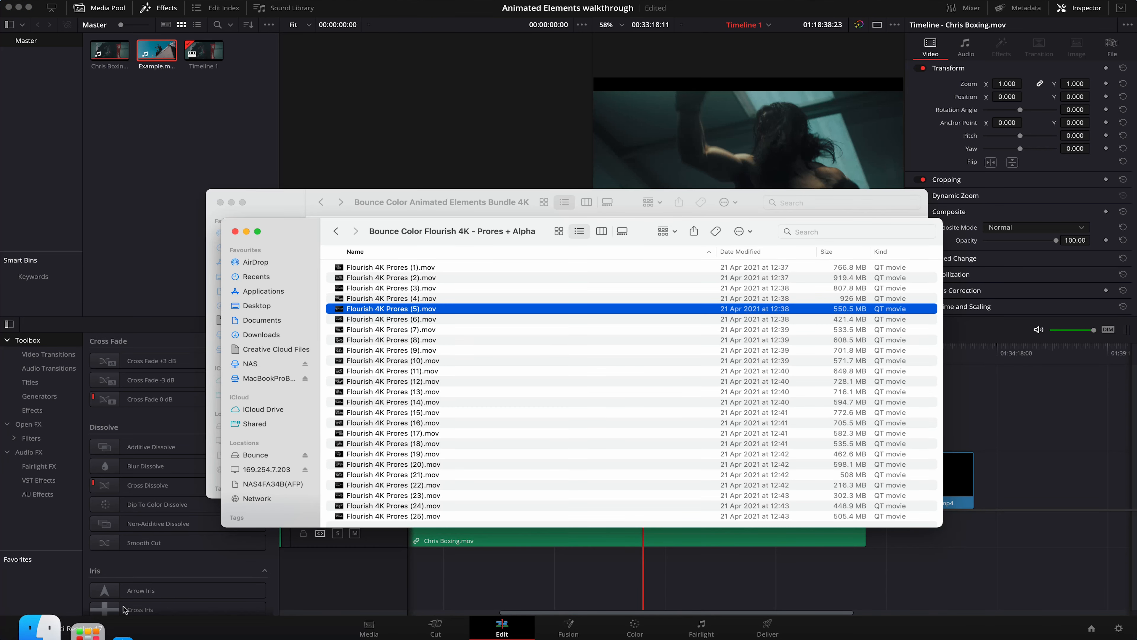
click(378, 203)
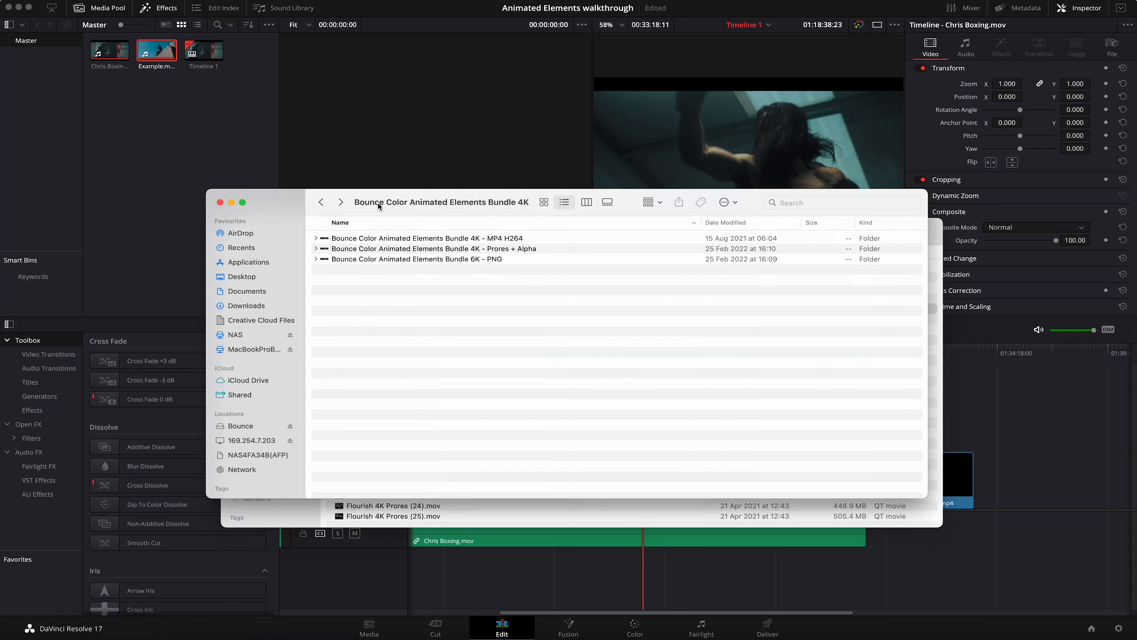
double_click(445, 252)
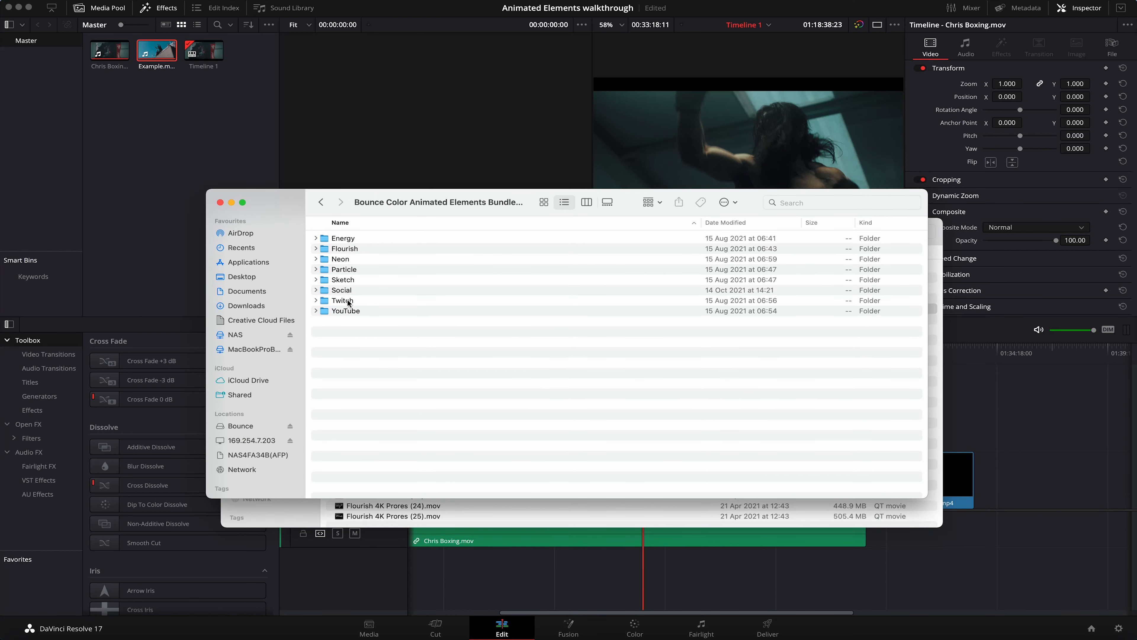
click(352, 309)
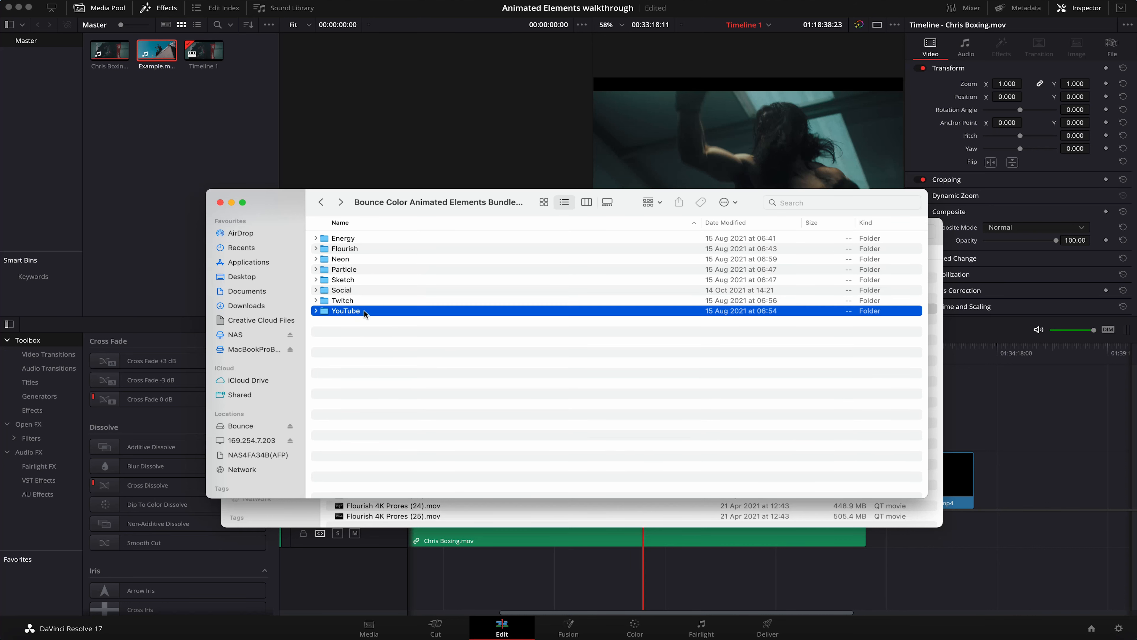
drag(178, 109, 179, 110)
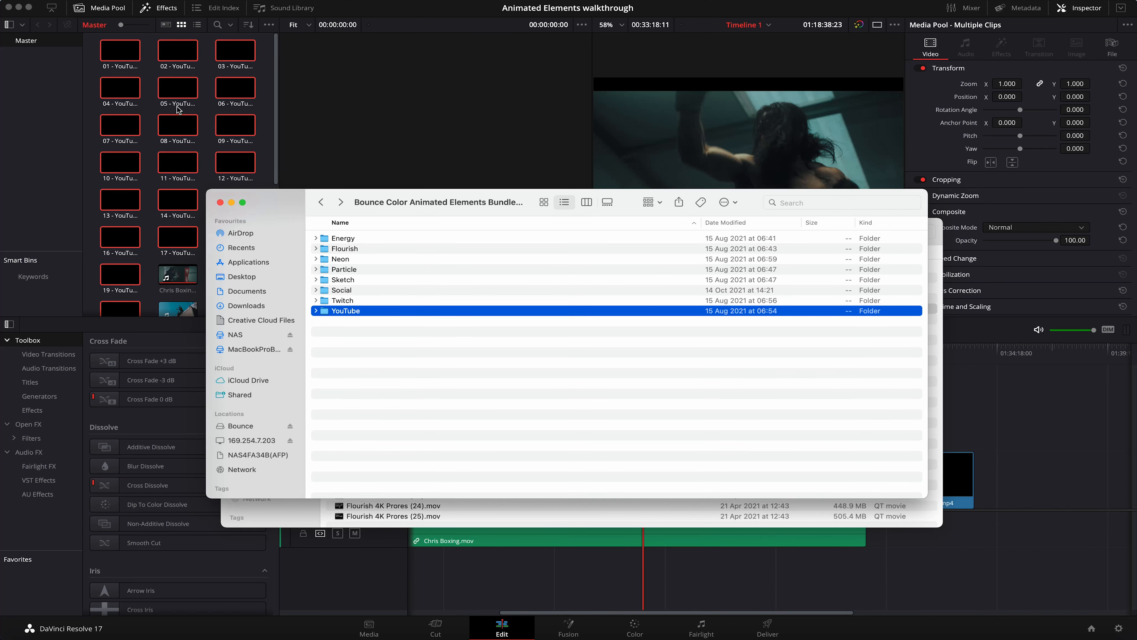
click(178, 108)
Step: Place 11 - YouTube Elements.mov on Video 2 above the boxing footage and scrub through the start of its animation
click(120, 52)
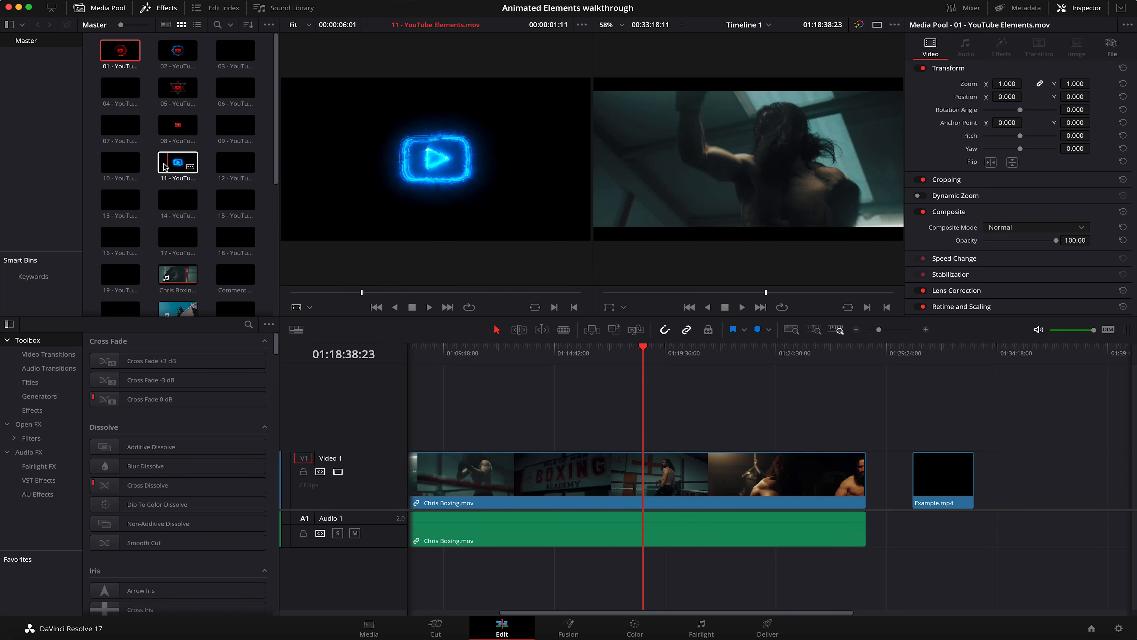
drag(166, 167, 657, 436)
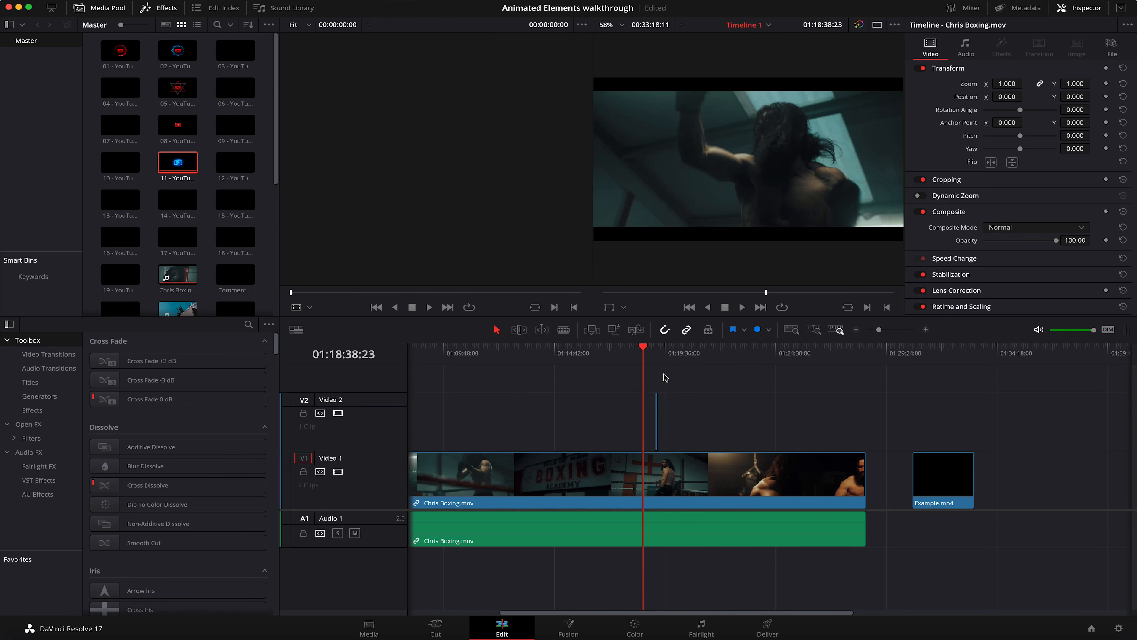
click(656, 350)
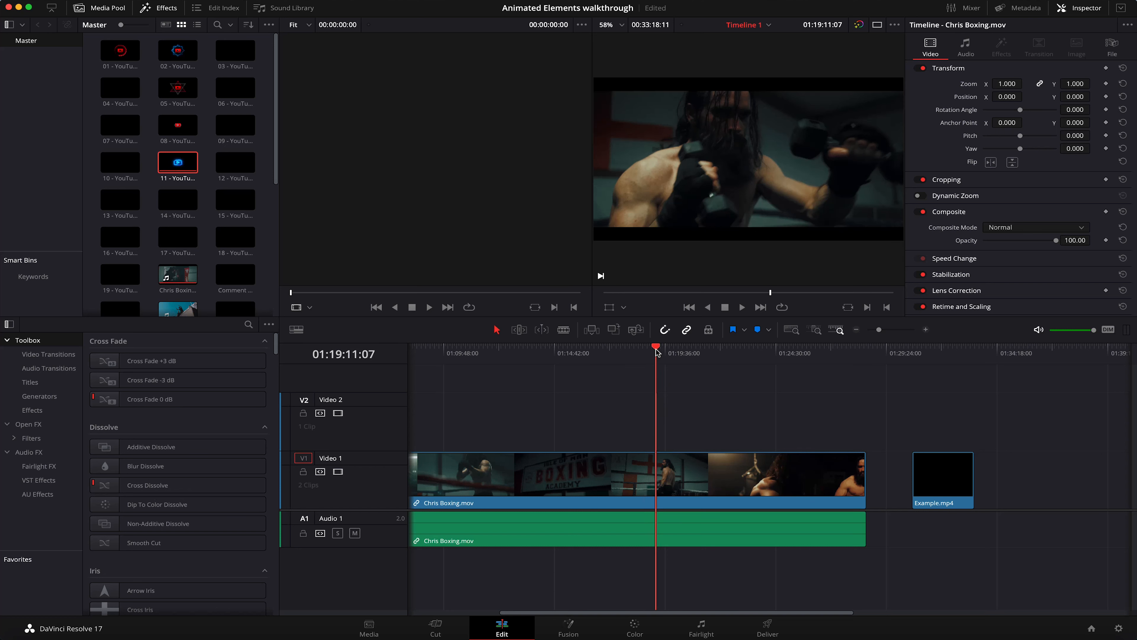
click(899, 331)
drag(771, 352, 782, 352)
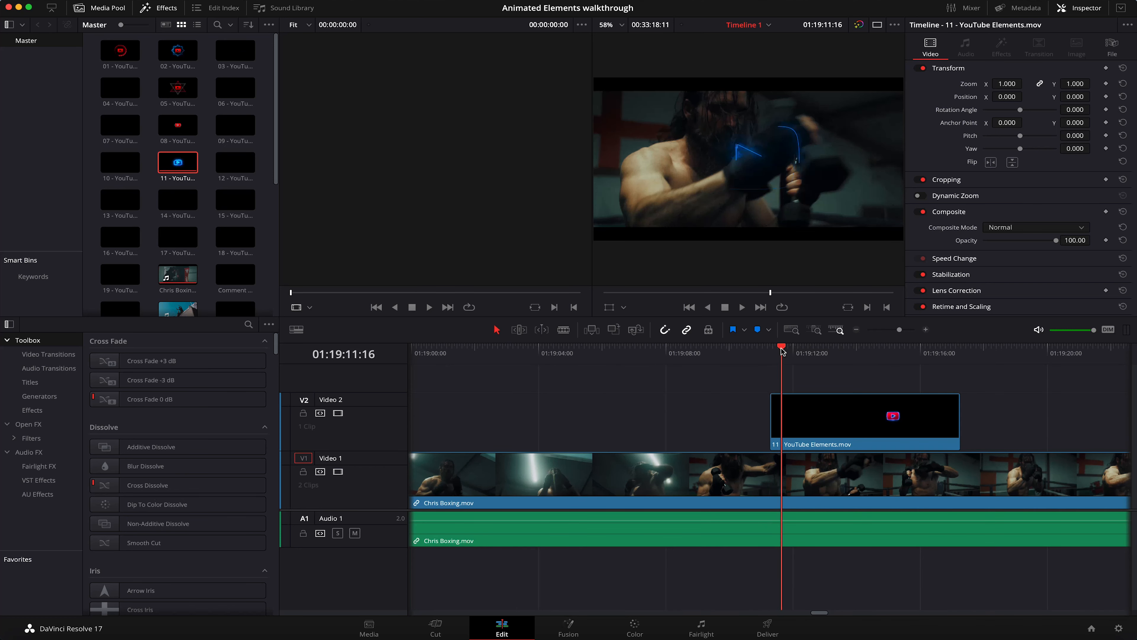
Step: Move 11 - YouTube Elements.mov earlier on Video 2 to start at about 01:19:02:02 and play back its animation
drag(834, 428, 540, 428)
mouse_move(488, 351)
mouse_down()
mouse_move(502, 350)
mouse_move(471, 353)
mouse_up()
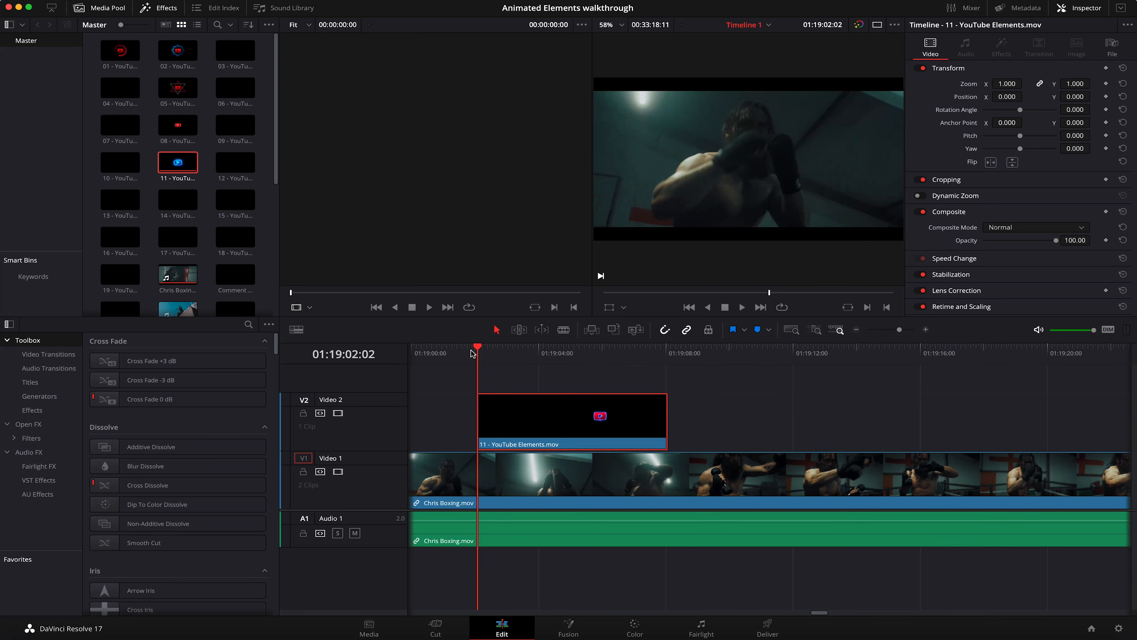
key(space)
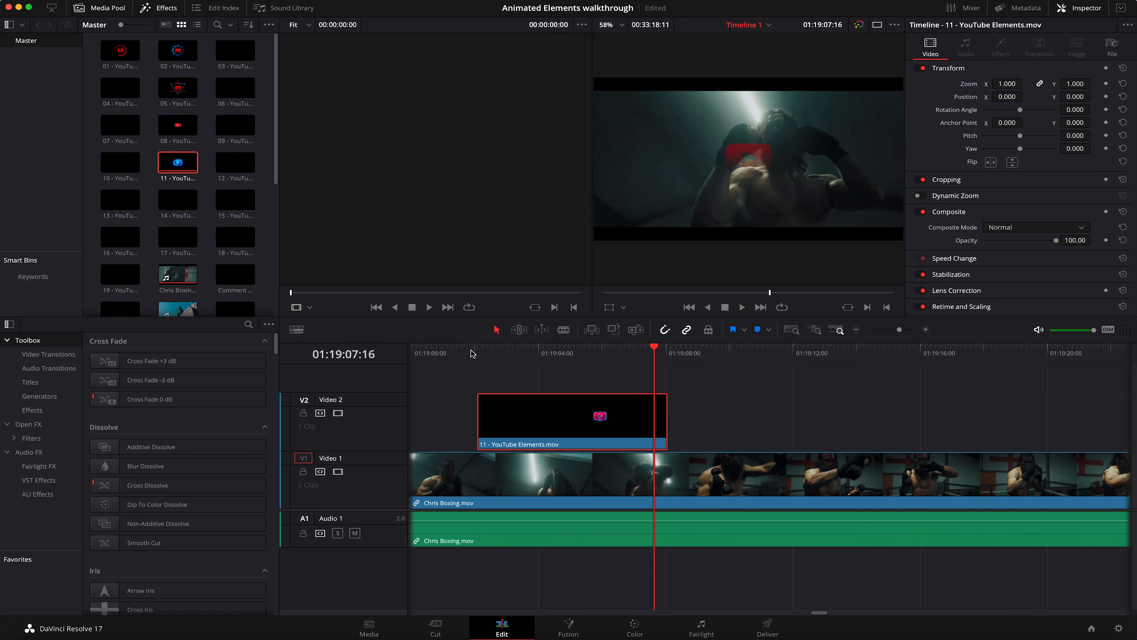
drag(638, 353, 552, 352)
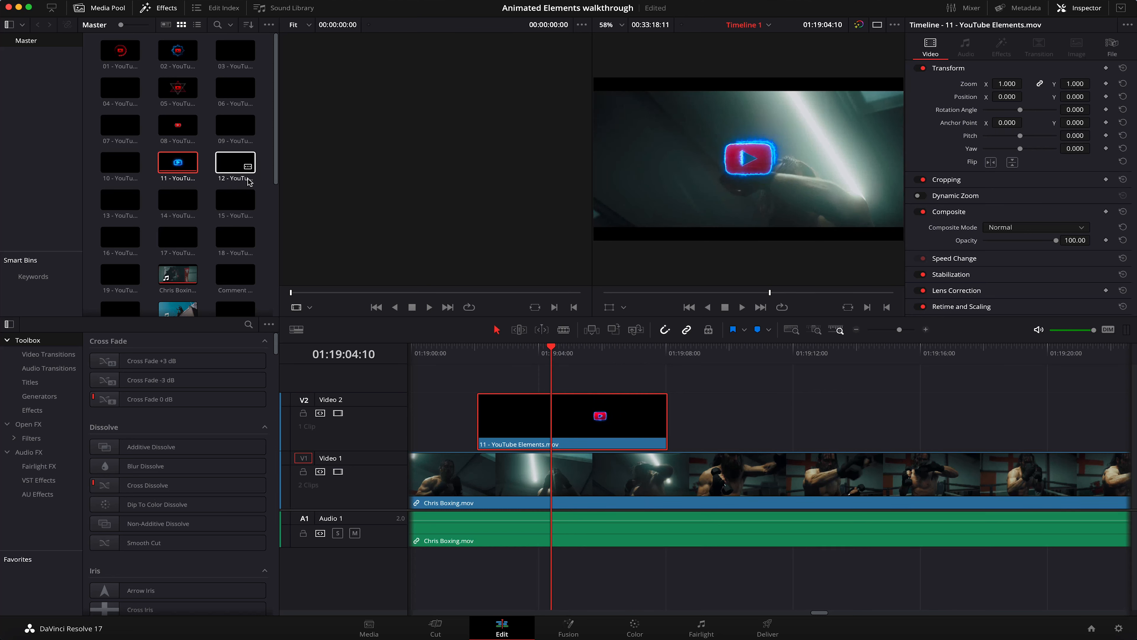
Step: Preview the other YouTube elements, place 16 - YouTube Elements.mov after the first one on Video 2 and play it back
scroll(242, 184, down, 3)
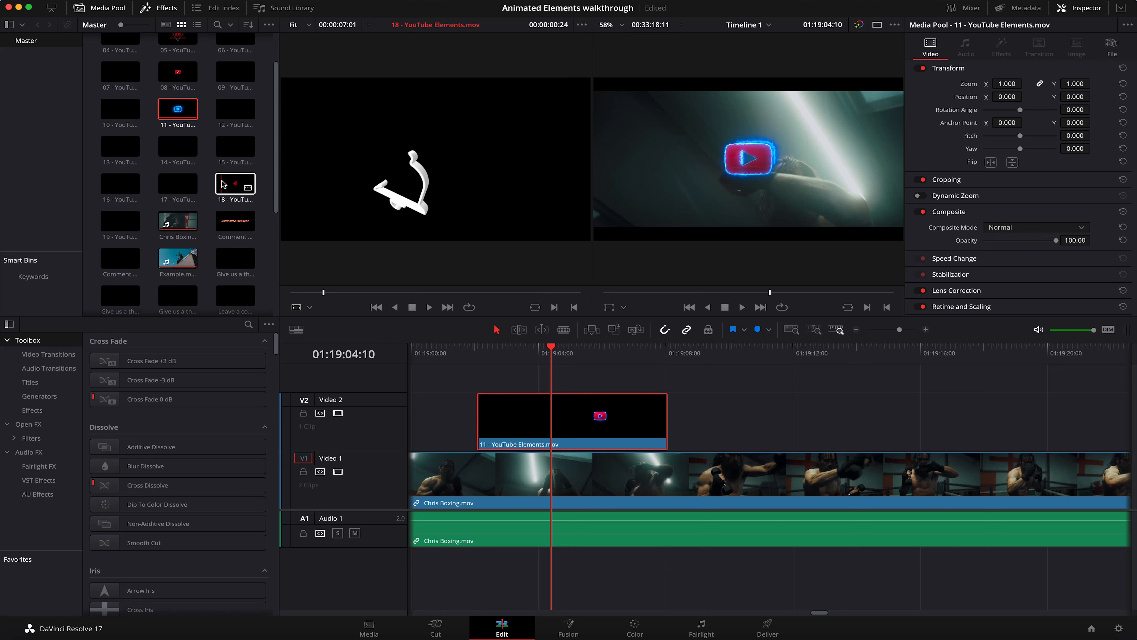
click(120, 184)
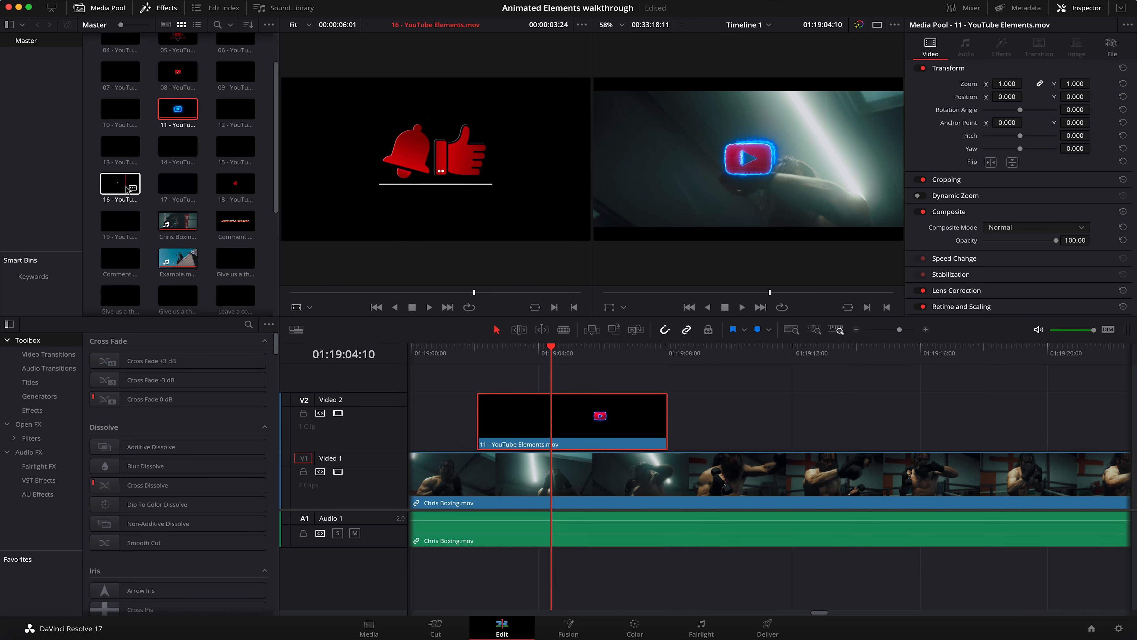
drag(492, 280, 684, 428)
click(686, 354)
key(space)
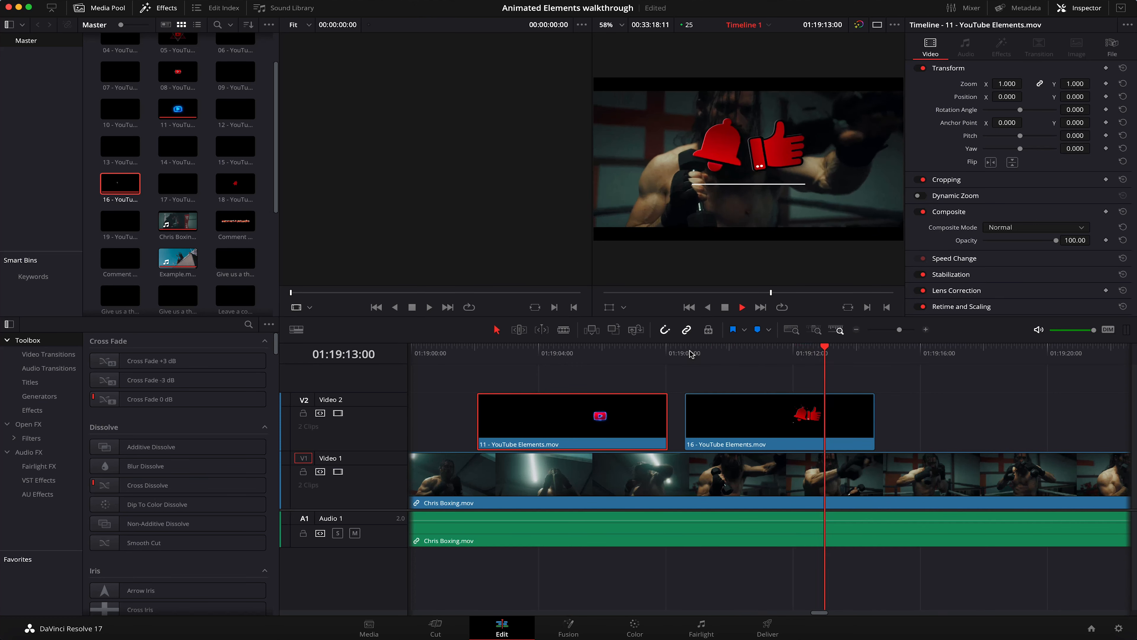
key(space)
Step: Delete both YouTube element clips from Video 2
click(734, 416)
key(Delete)
key(Delete)
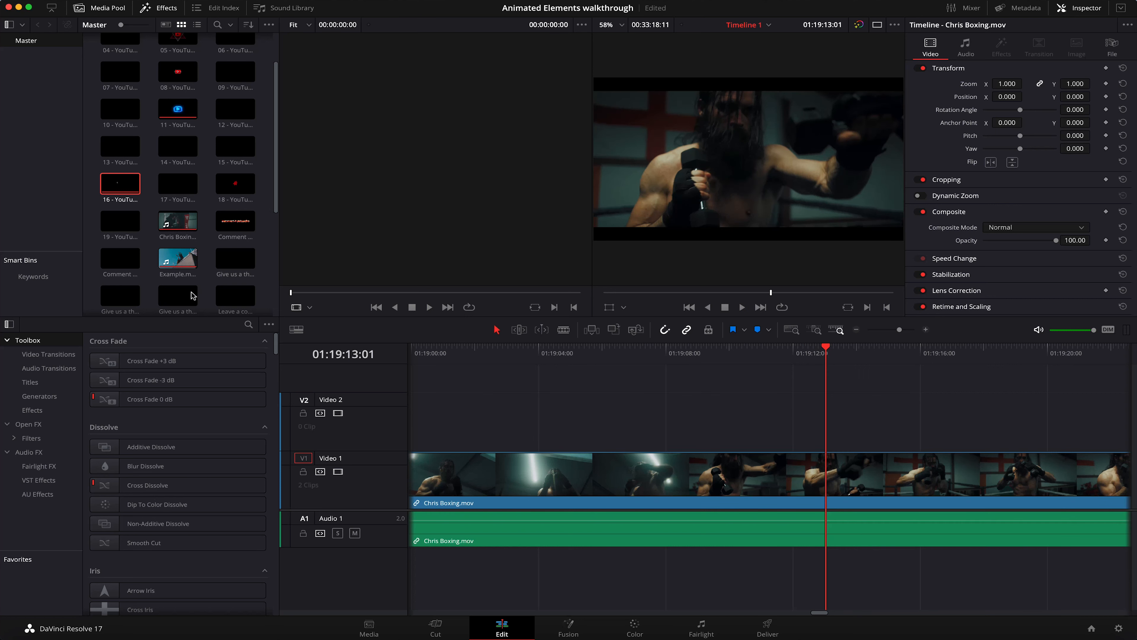
Step: Place Like, Subscribe & Comment - Fire 2.mov on Video 2 above the boxing footage and play it back
scroll(208, 260, down, 5)
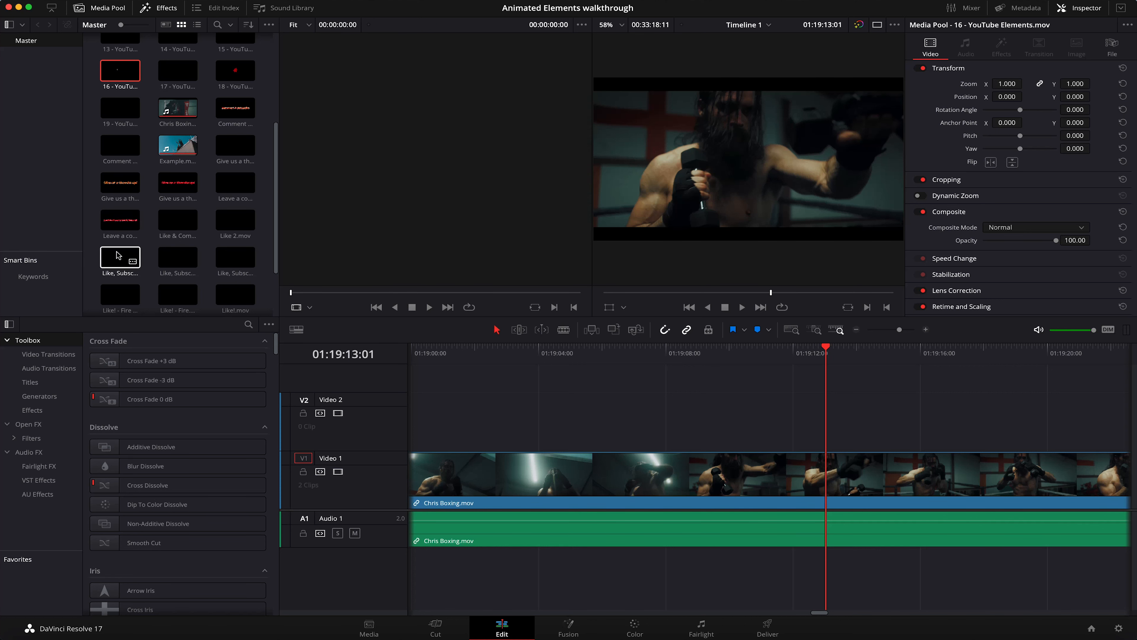
drag(119, 257, 513, 417)
click(511, 359)
key(space)
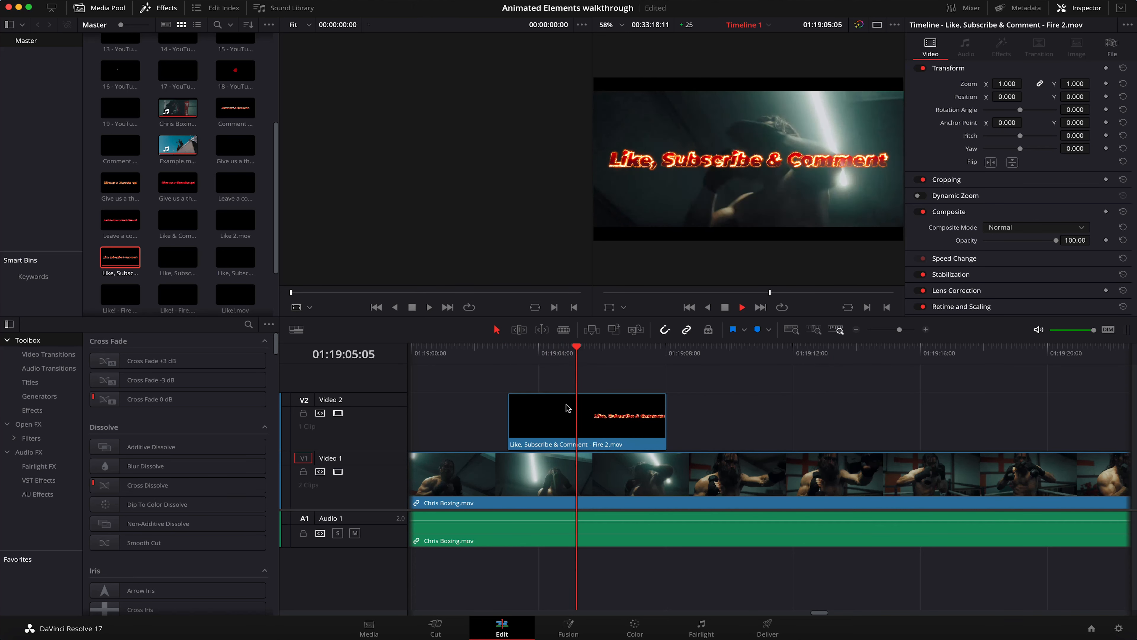
key(space)
Step: Scale the Like, Subscribe & Comment clip to a zoom of 0.490 and set its Y position to -323
click(569, 416)
drag(1007, 84, 986, 84)
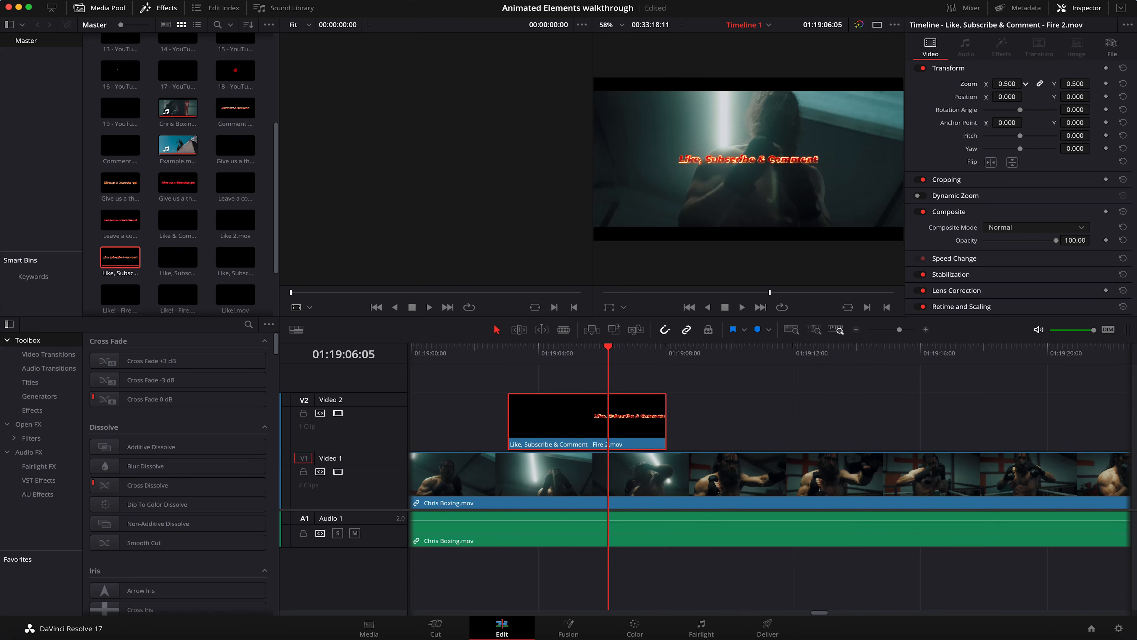
drag(1074, 96, 1061, 96)
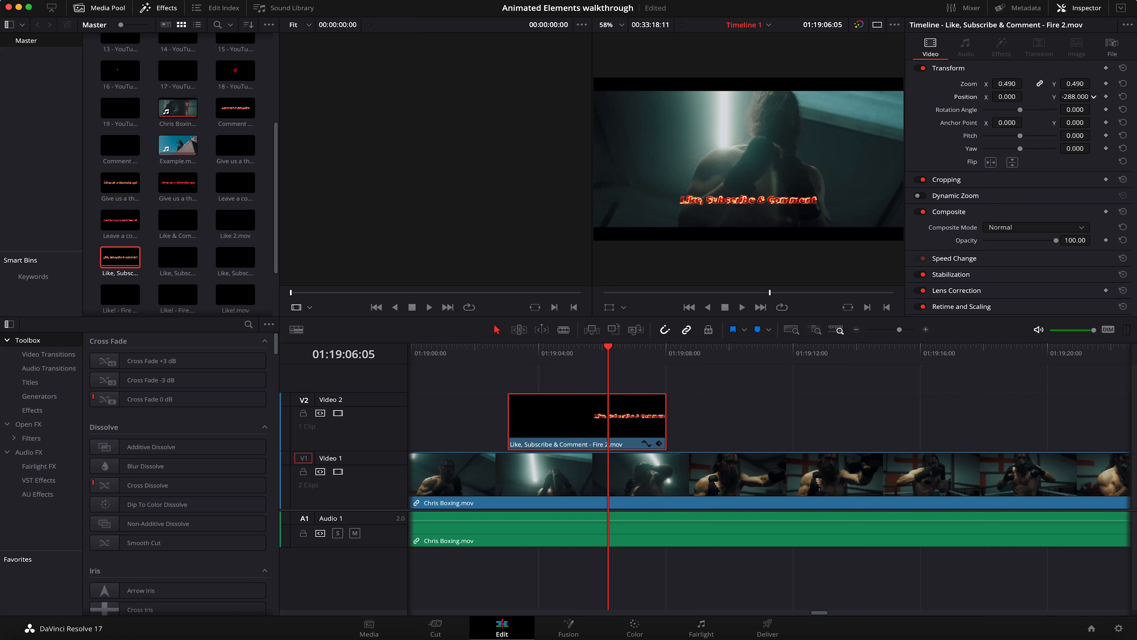
Step: Play back the resized fire text from its start and delete it from Video 2
click(514, 356)
key(space)
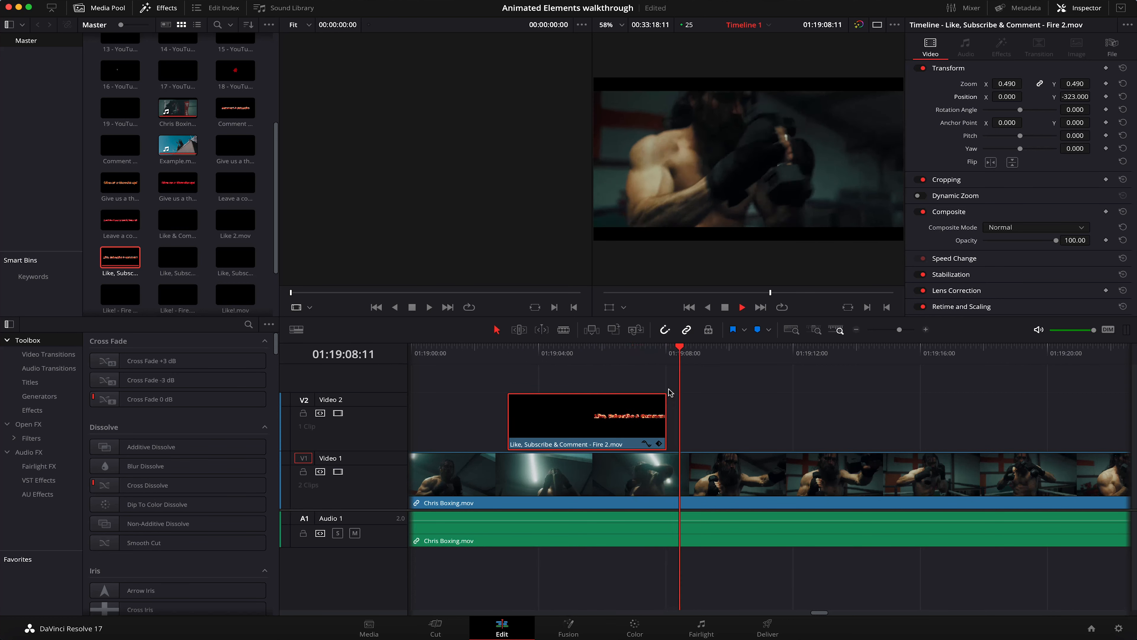
key(space)
key(Delete)
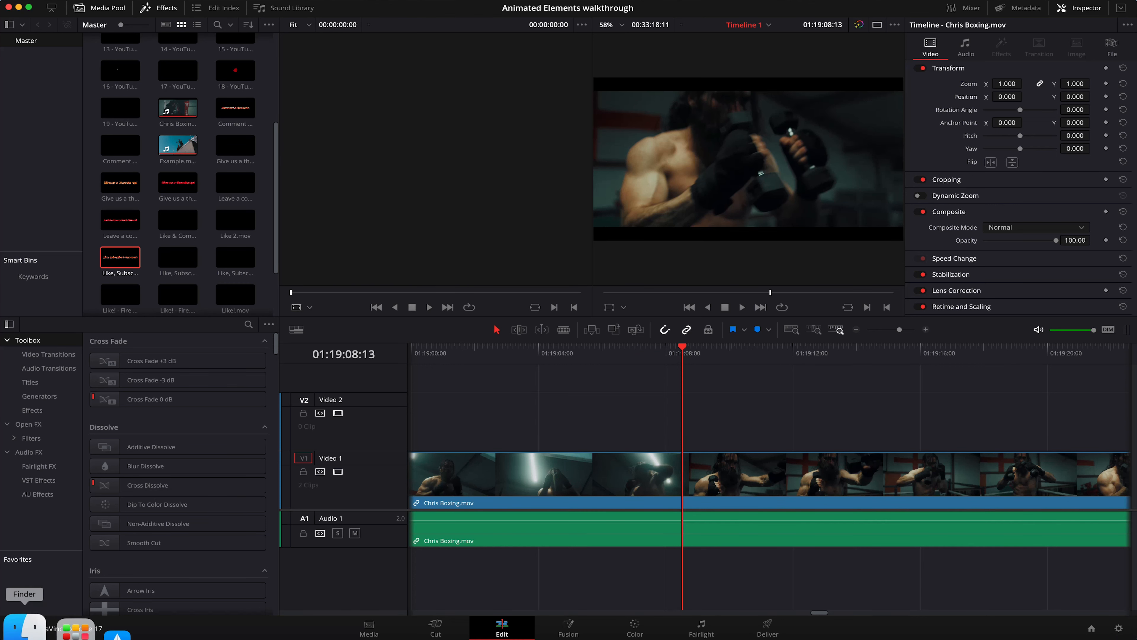
Step: Switch to Finder and open the Arrows folder within Sketch in Bounce Color Animated Elements Bundle 4K - MP4 H264
click(21, 633)
click(320, 207)
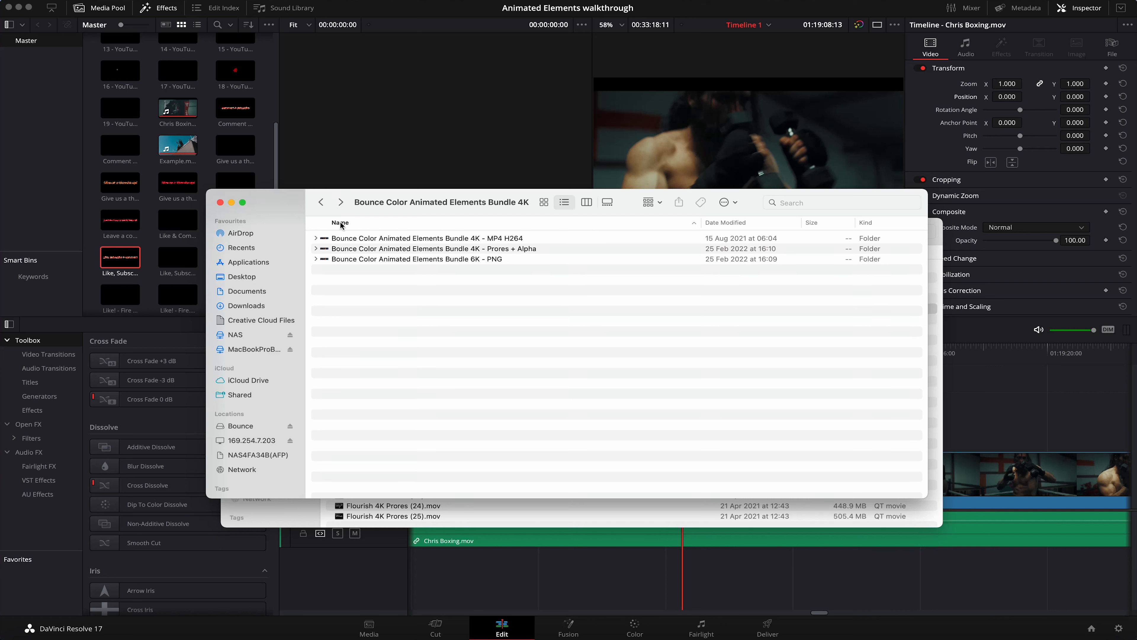
click(464, 238)
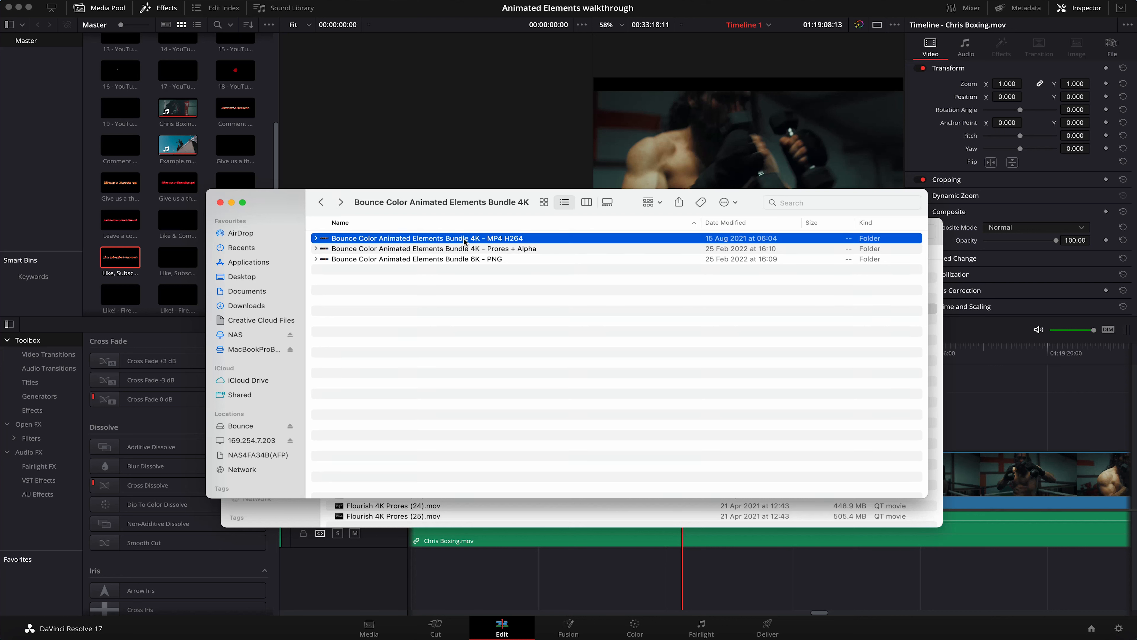
double_click(429, 240)
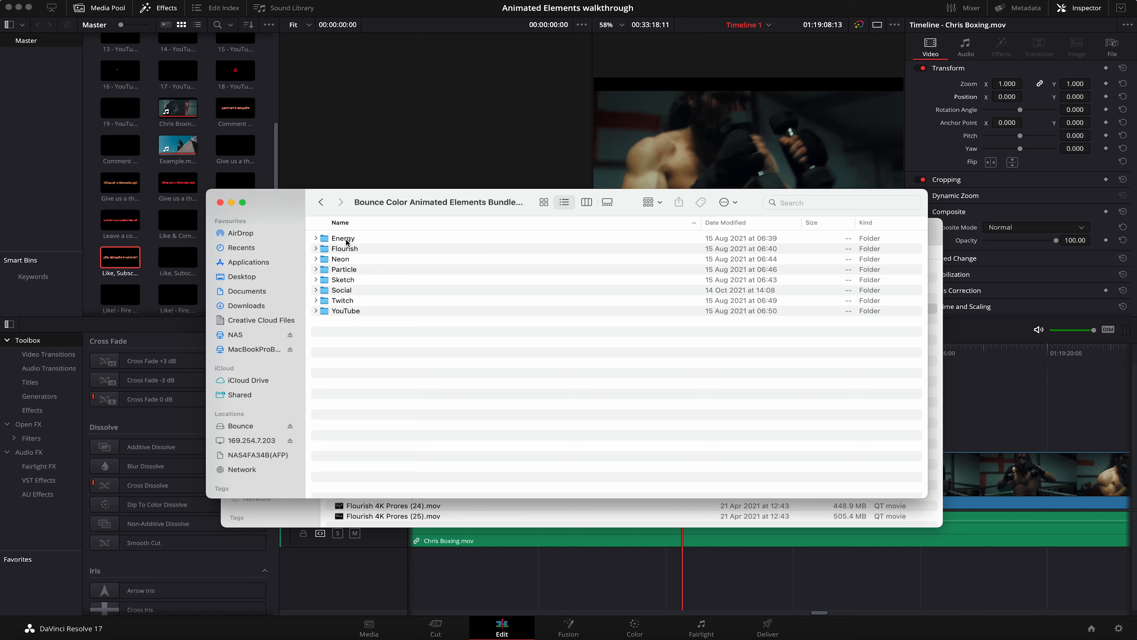
double_click(363, 280)
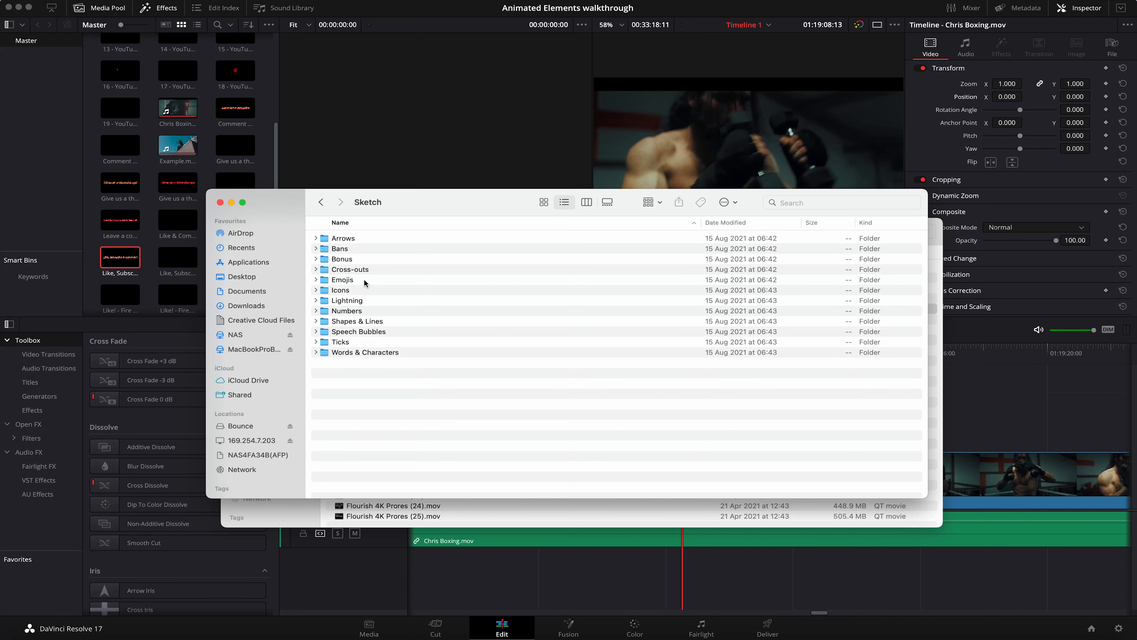
double_click(354, 241)
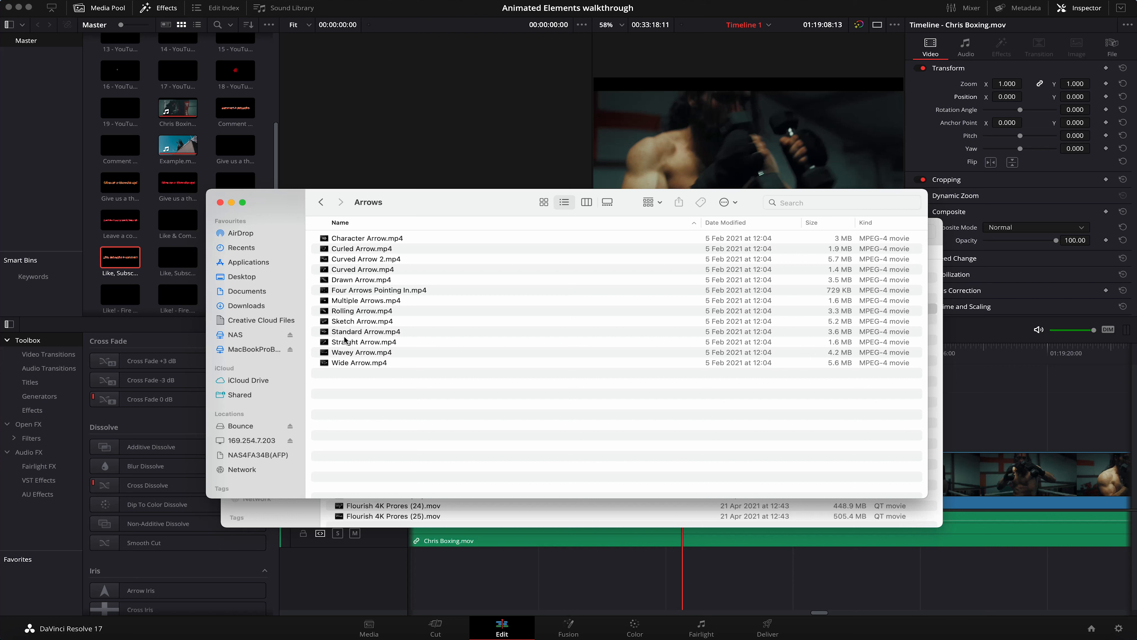
Step: Place Sketch Arrow.mp4 on Video 2 above the boxing footage at about 01:19:08:13 and preview its animation
click(374, 322)
mouse_move(402, 323)
mouse_down()
mouse_move(392, 330)
mouse_move(770, 384)
mouse_move(958, 434)
mouse_up()
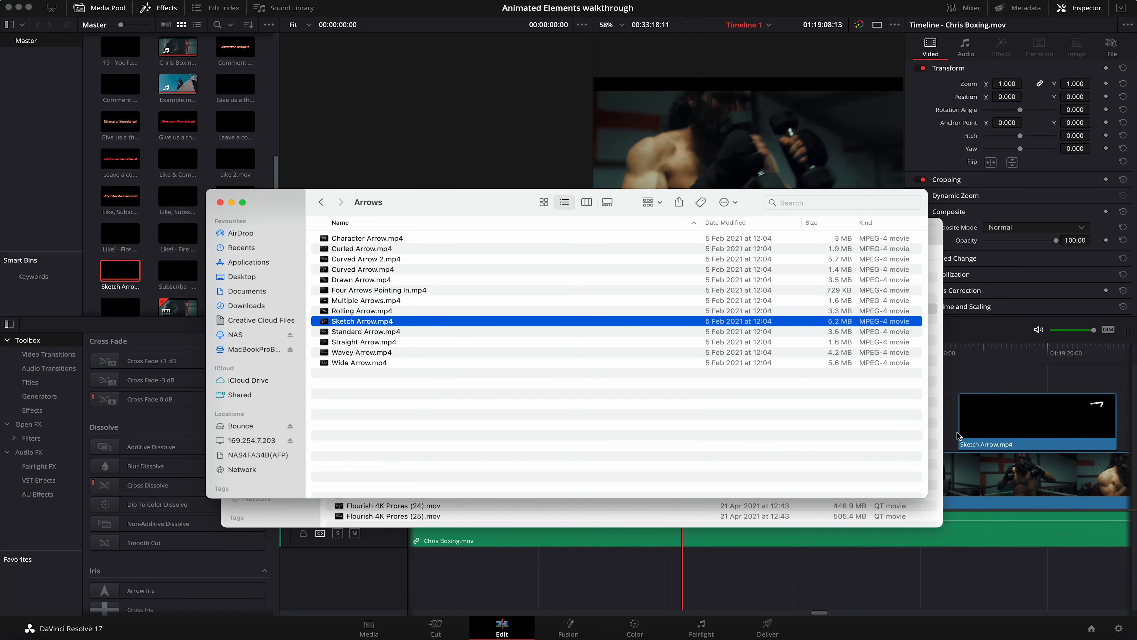
click(984, 433)
drag(977, 354, 991, 356)
drag(1015, 406, 738, 422)
click(697, 354)
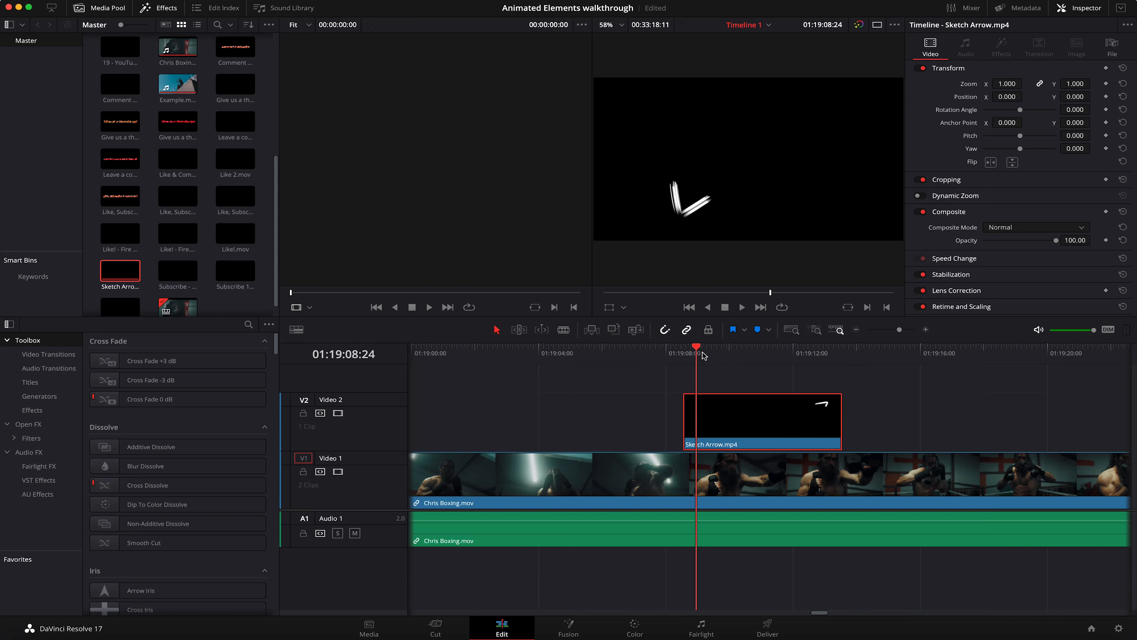
key(space)
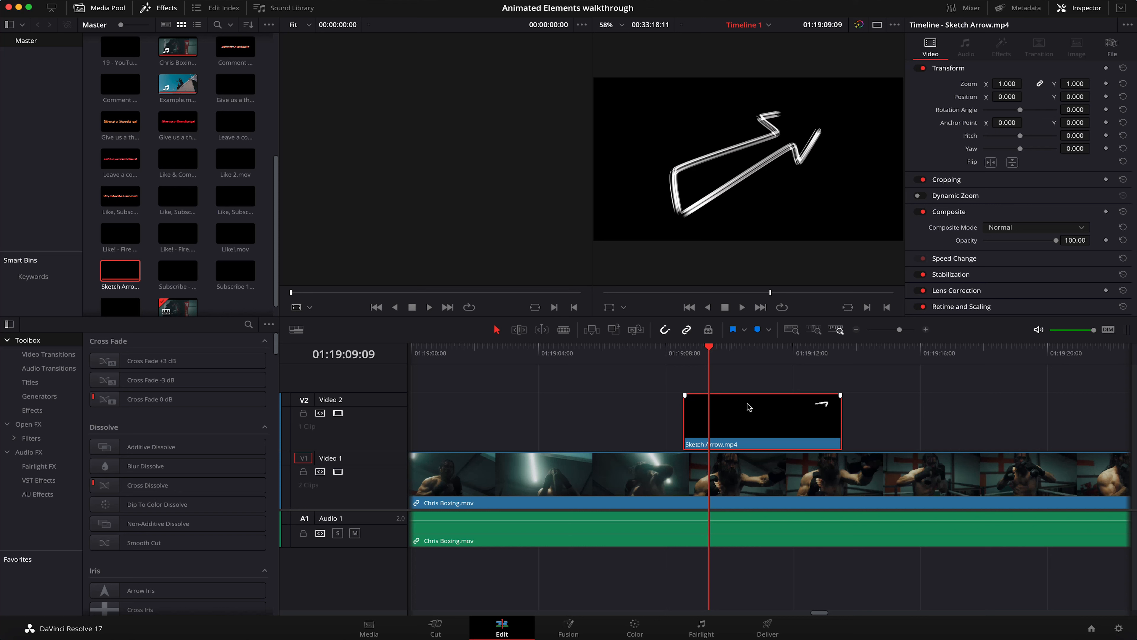
Step: Set the Composite Mode of the Sketch Arrow.mp4 clip to Screen
click(1063, 9)
click(1064, 9)
click(1021, 228)
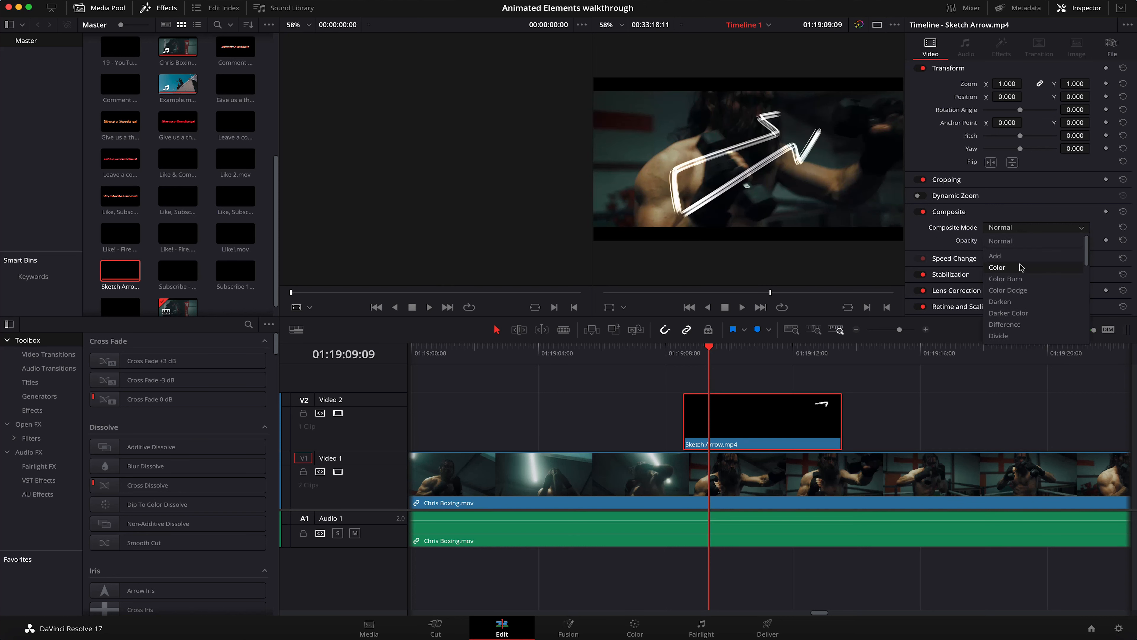
scroll(1021, 264, down, 3)
scroll(1021, 267, down, 5)
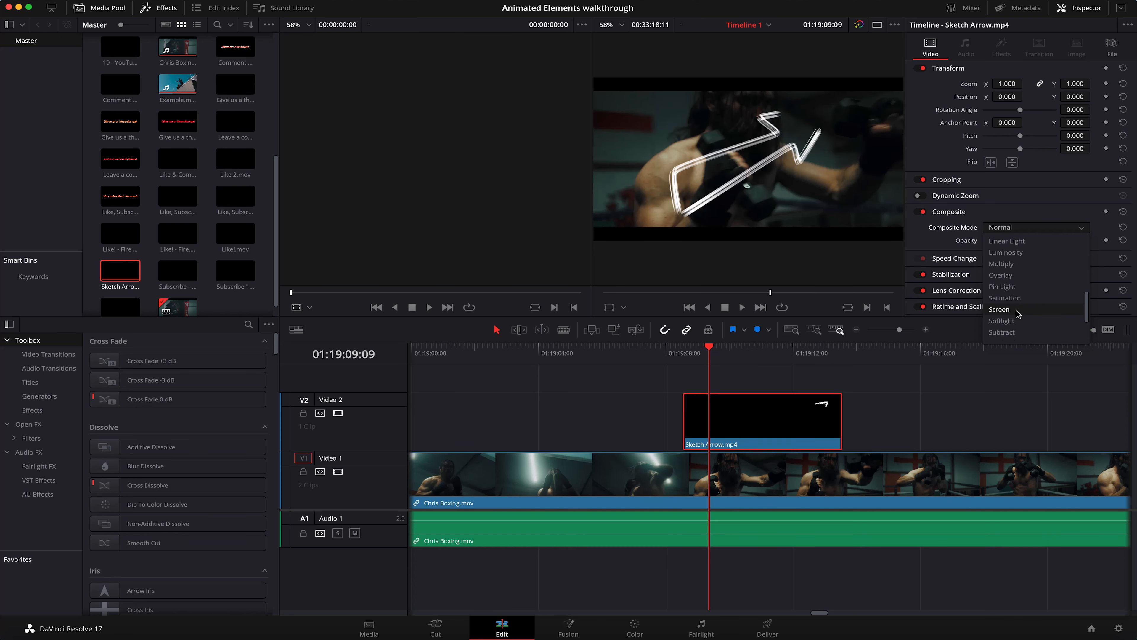
click(1000, 310)
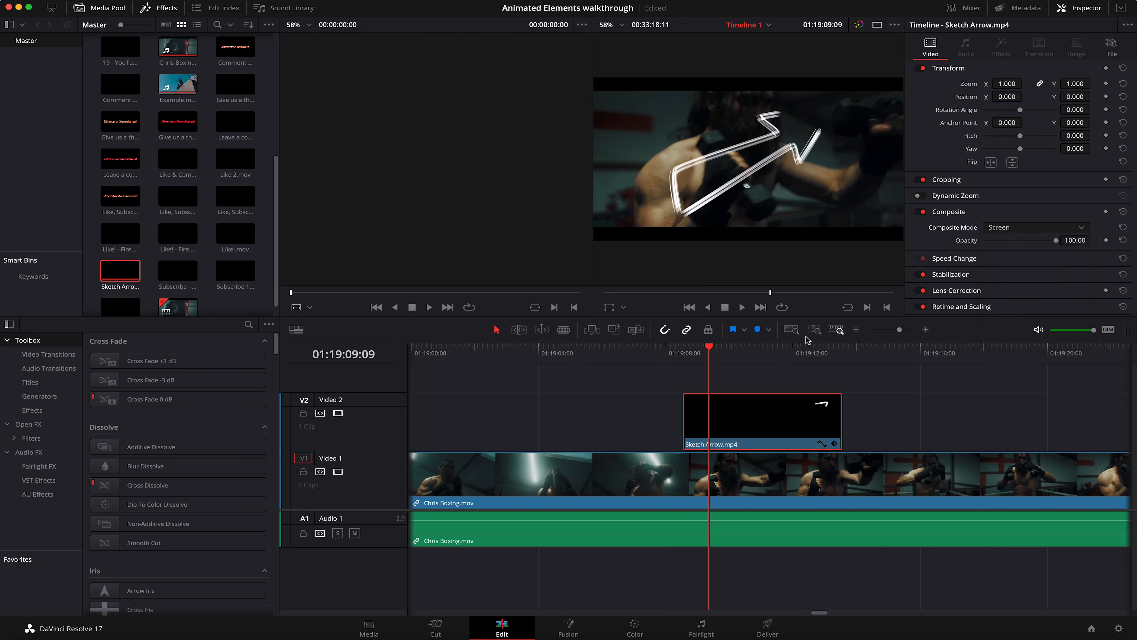
Step: Play back the sketch arrow composited over the boxing footage from its start
drag(722, 352, 687, 353)
key(space)
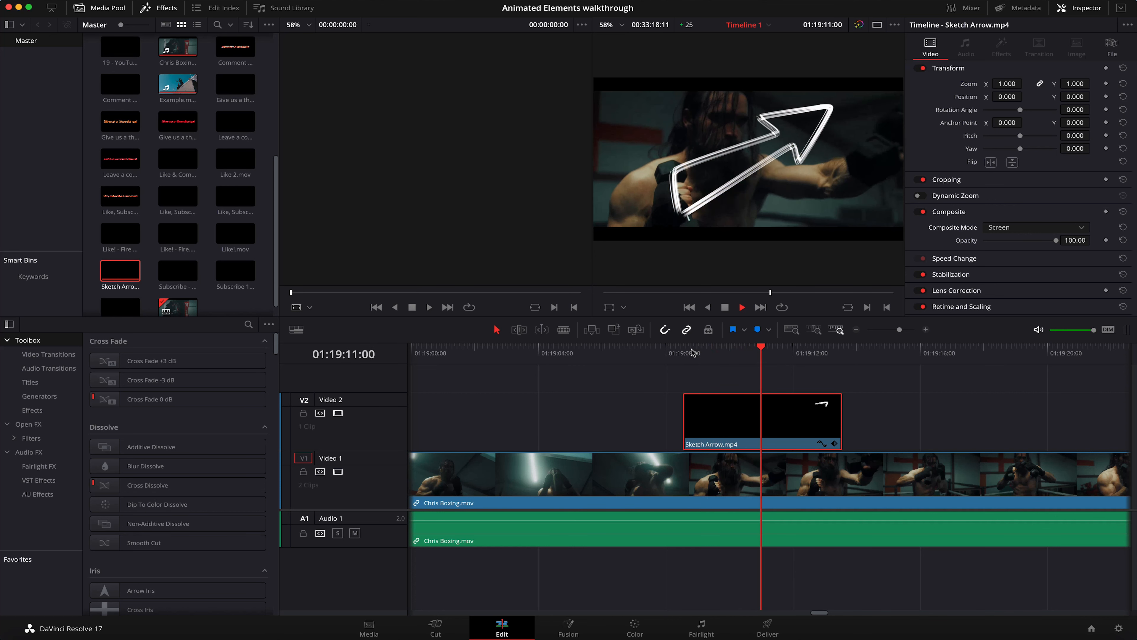
key(space)
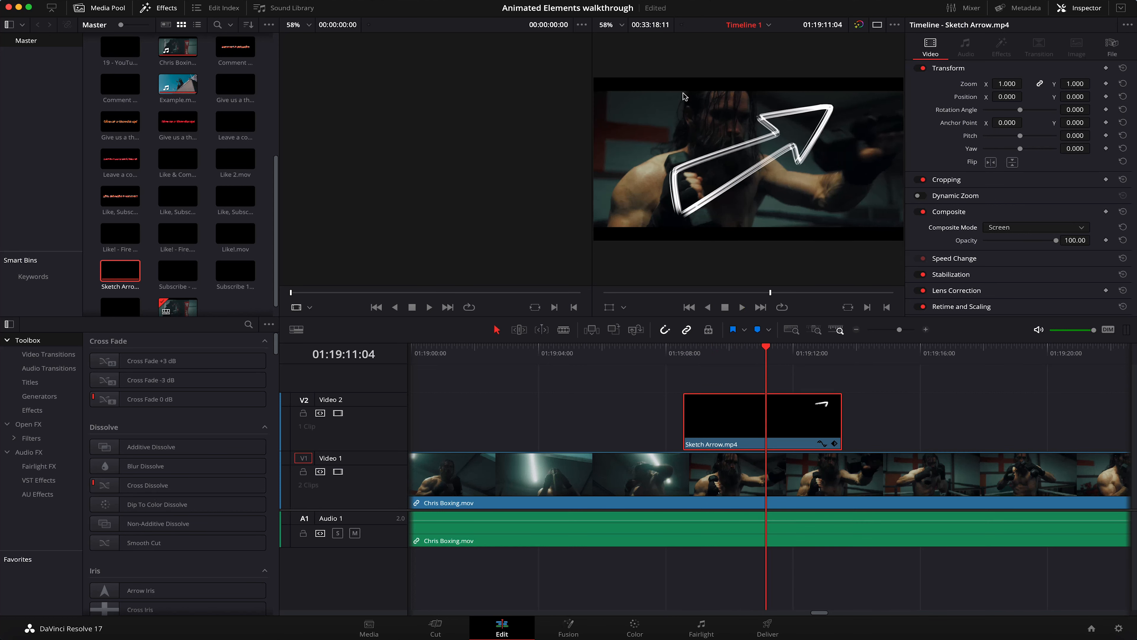
click(706, 357)
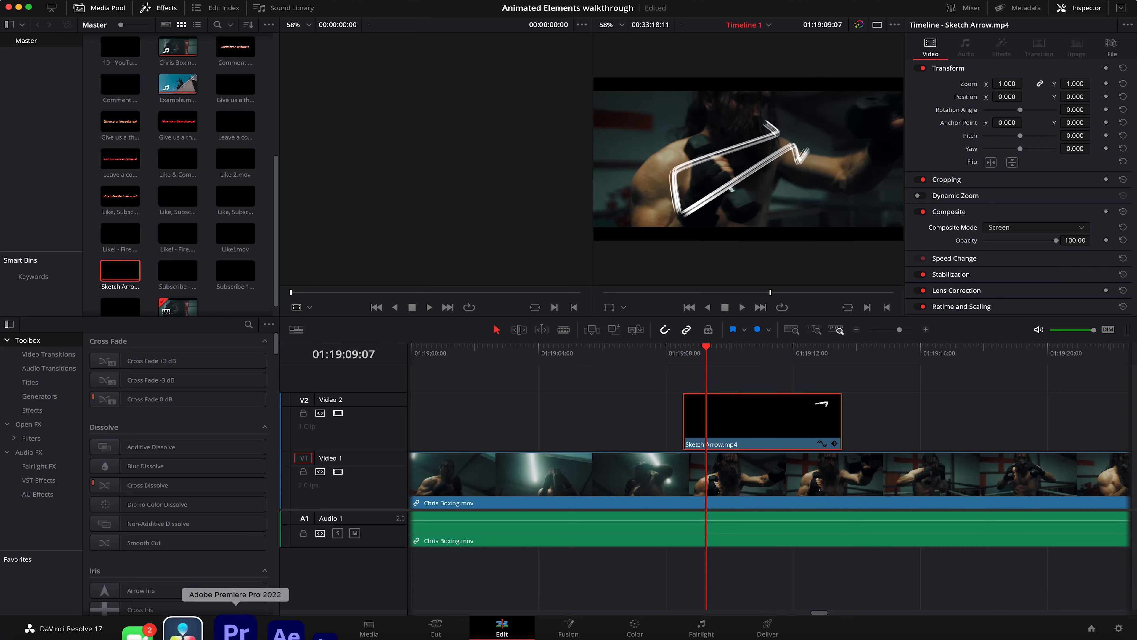
Step: Switch to Premiere Pro, move the Wraps sequence playhead to 00:01:05:03 and delete Wrap 22.mov from Video 2
click(234, 622)
click(451, 477)
click(455, 479)
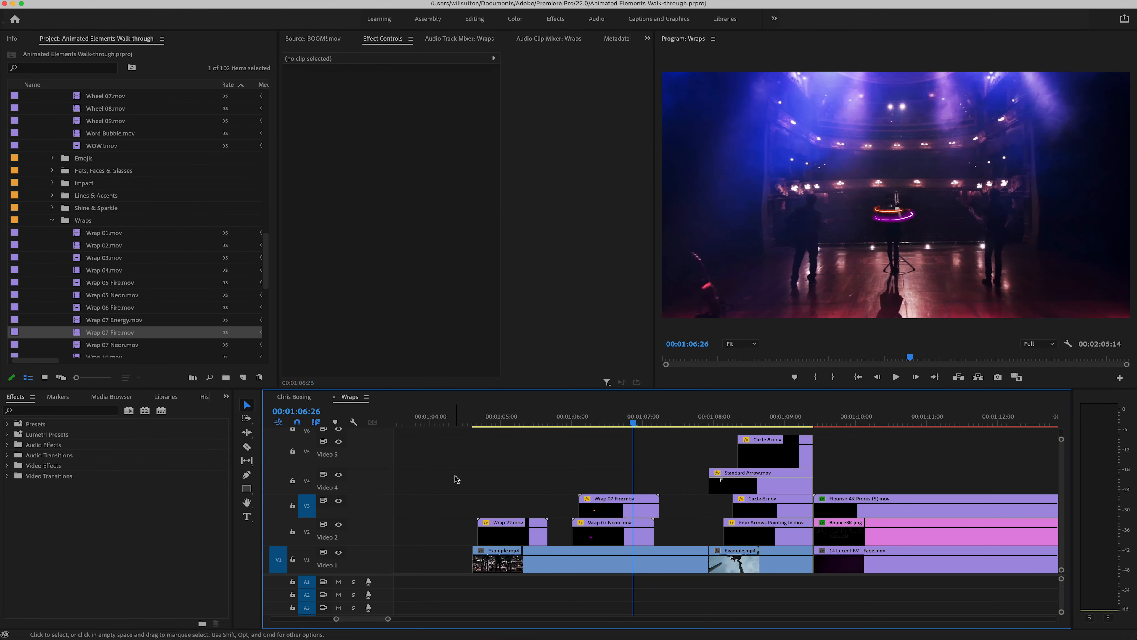
drag(486, 420, 507, 420)
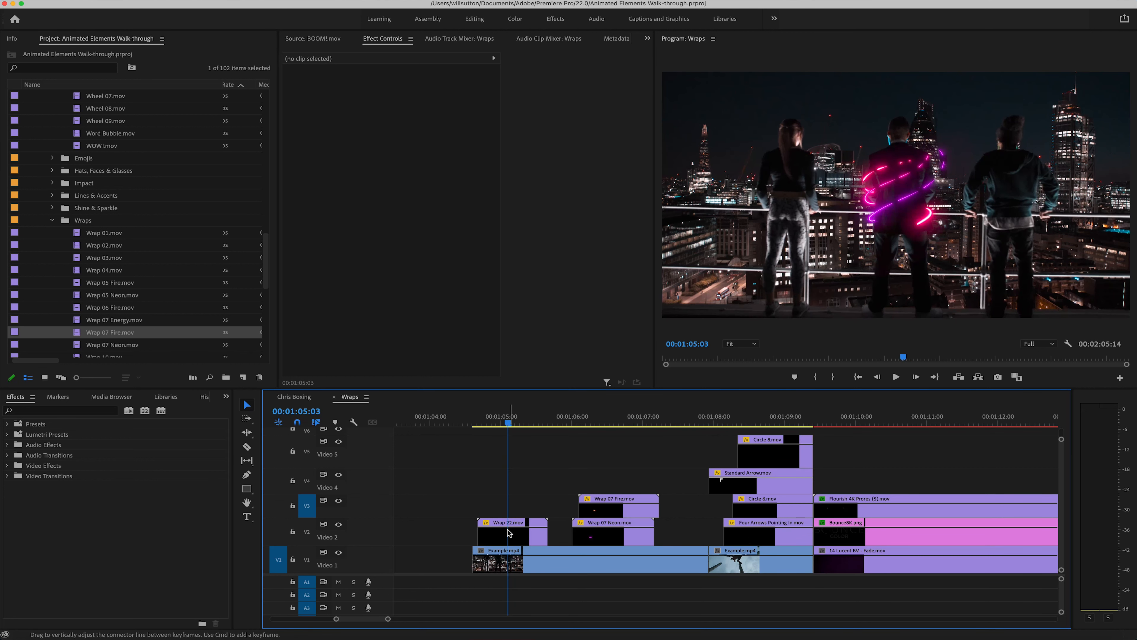
click(514, 537)
key(Delete)
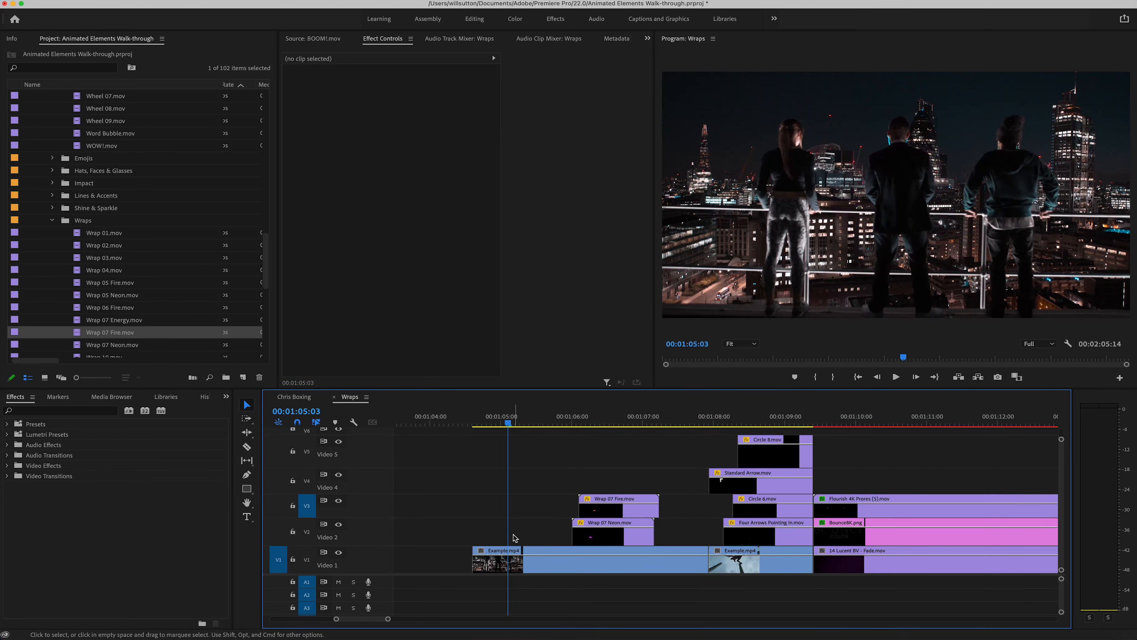
Step: Switch to Finder and open the Wraps folder within Neon in the MP4 H264 bundle
click(21, 633)
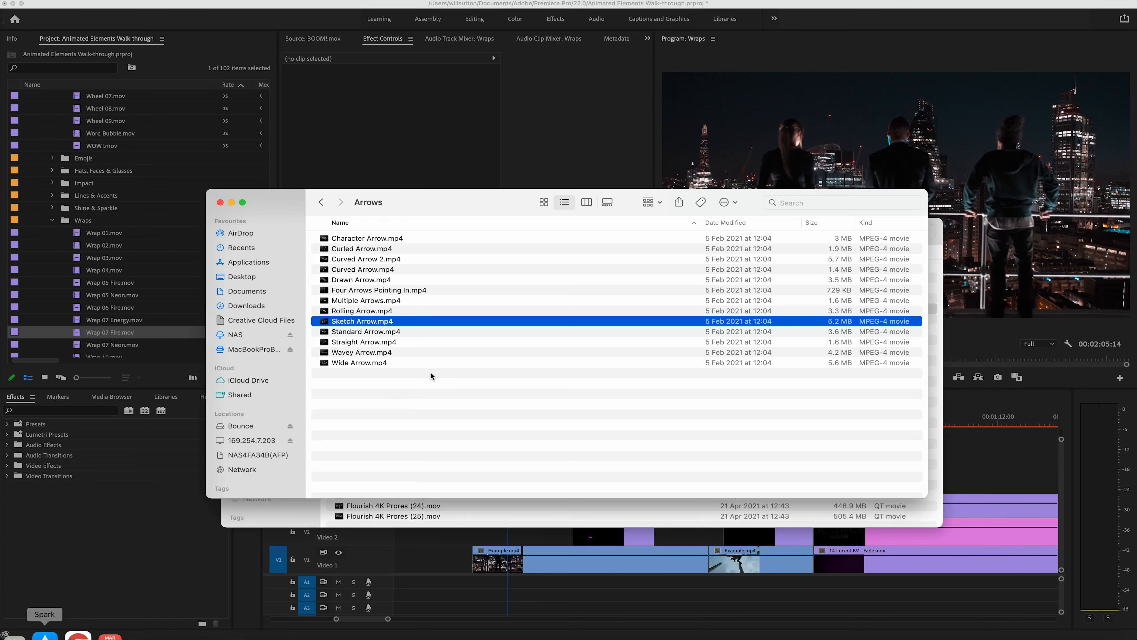
click(321, 202)
click(320, 202)
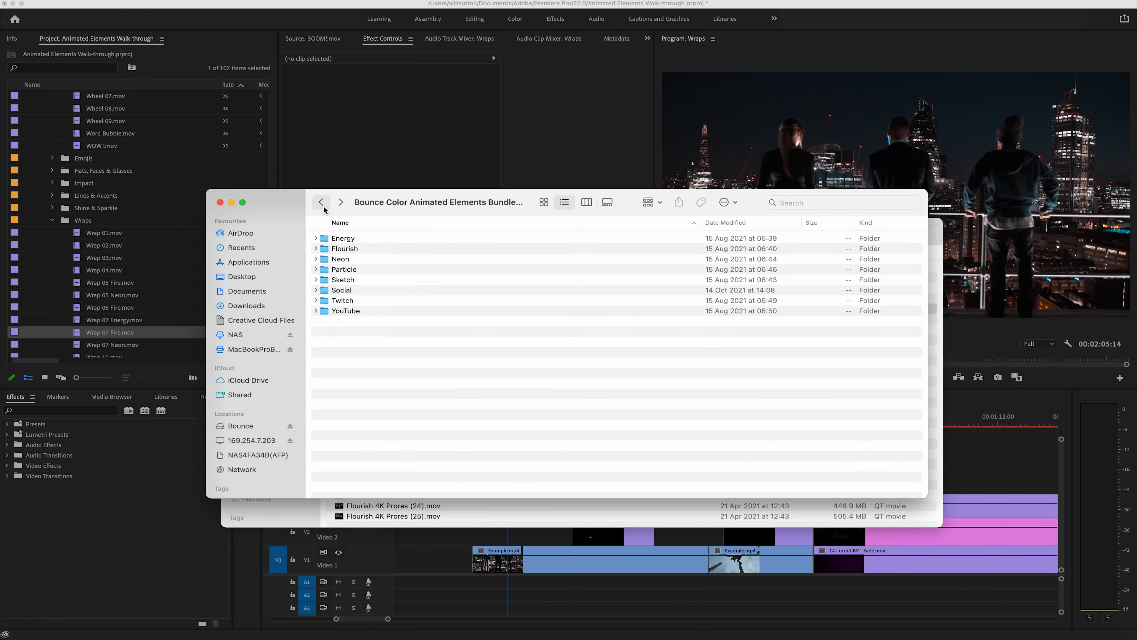
double_click(368, 259)
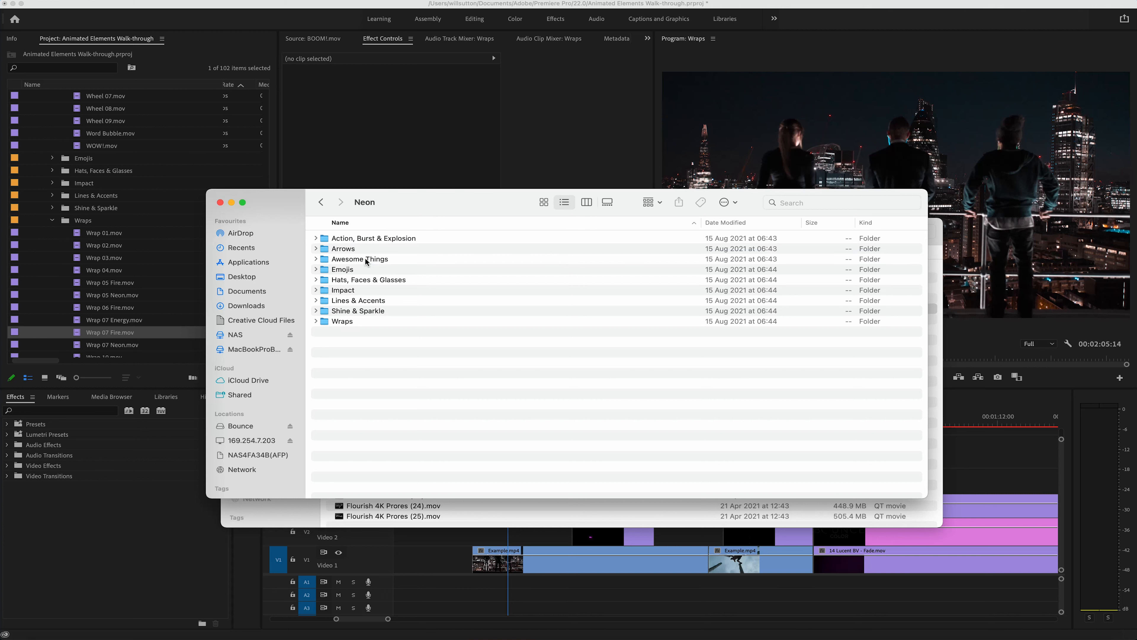
click(366, 322)
double_click(367, 322)
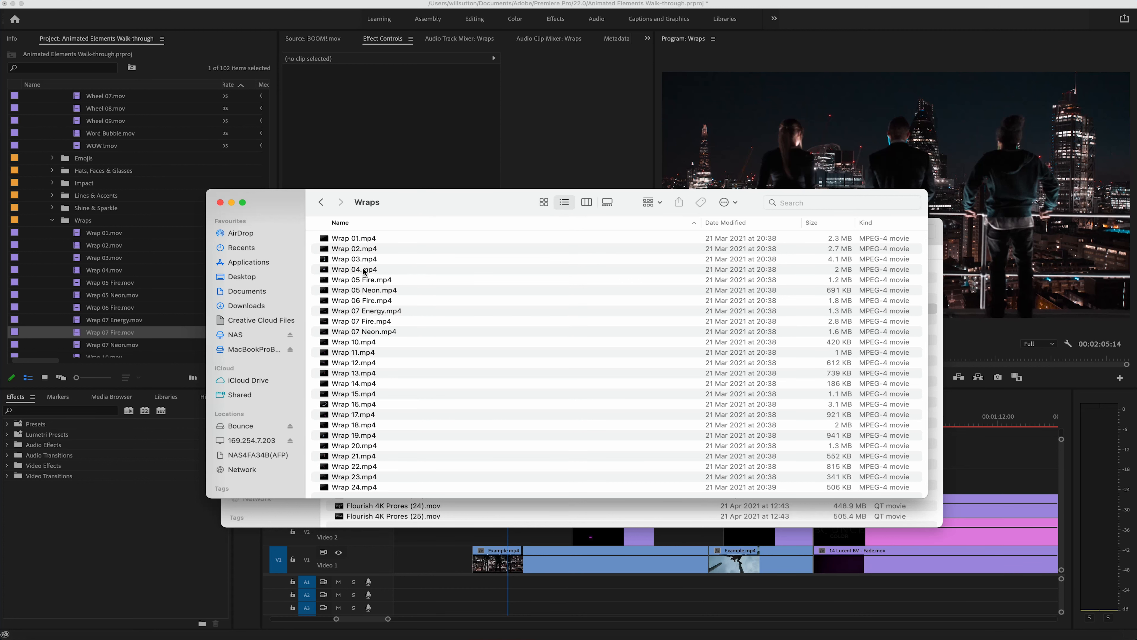
Step: Place Wrap 22.mp4 on Video 2 above the first Example.mp4 clip and bring up its Effect Controls
drag(376, 466, 490, 535)
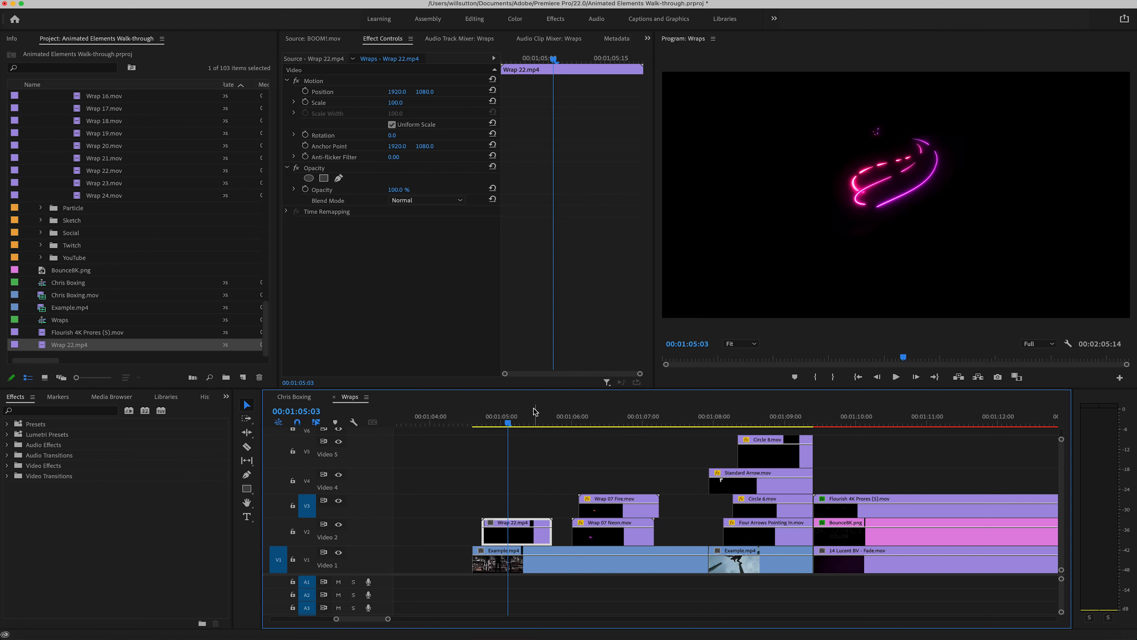
click(387, 42)
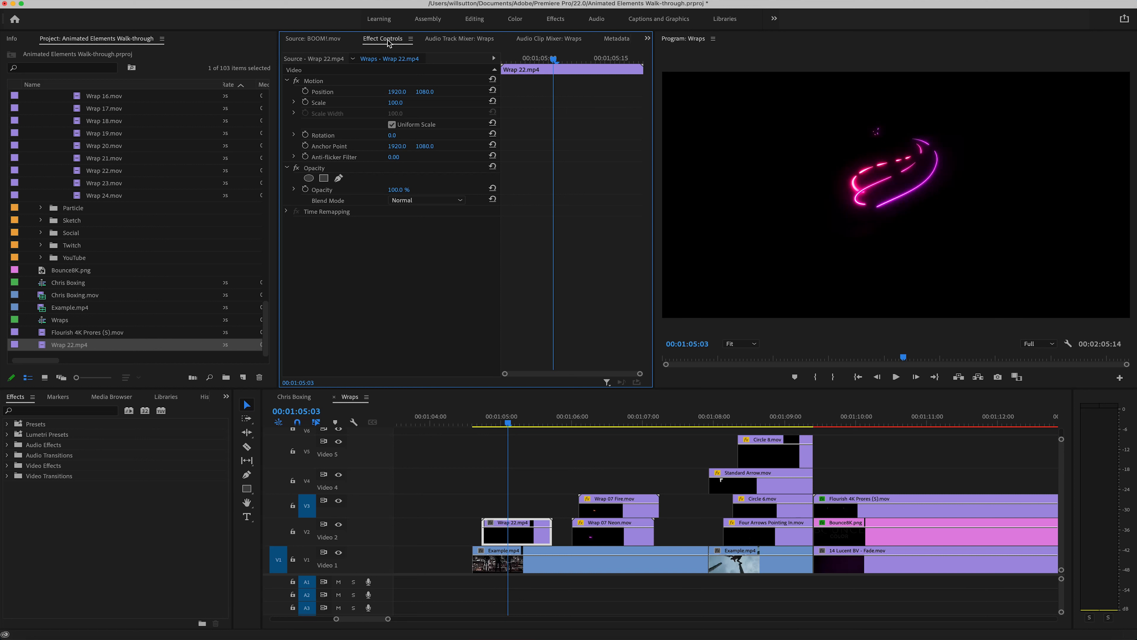
Step: Set the opacity blend mode of Wrap 22.mp4 to Screen so it composites over the footage
click(349, 0)
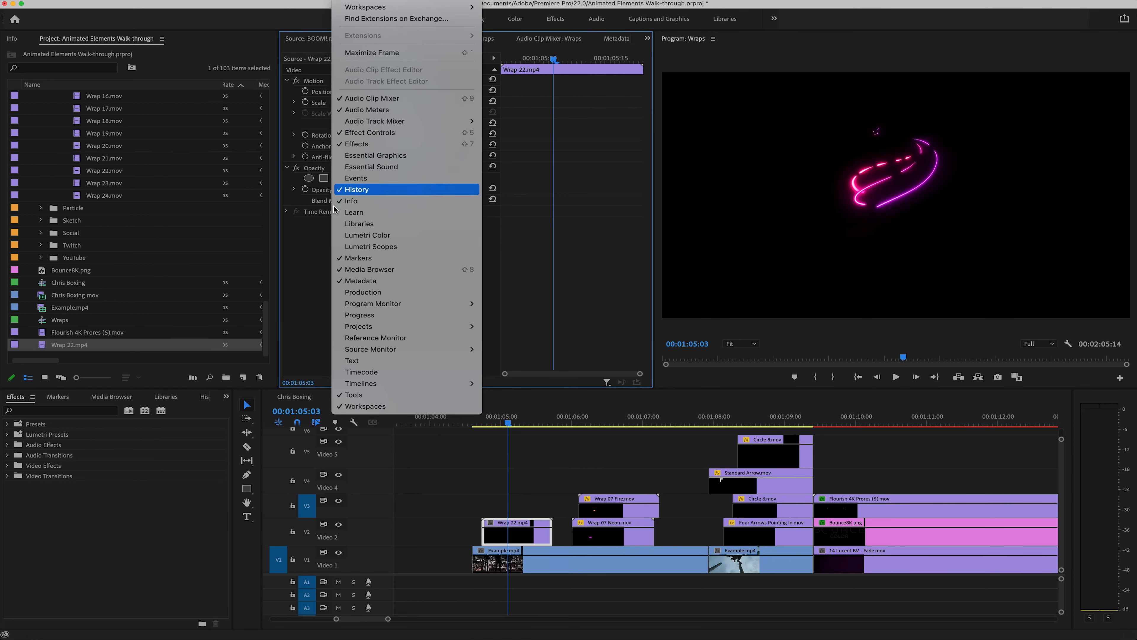
click(309, 247)
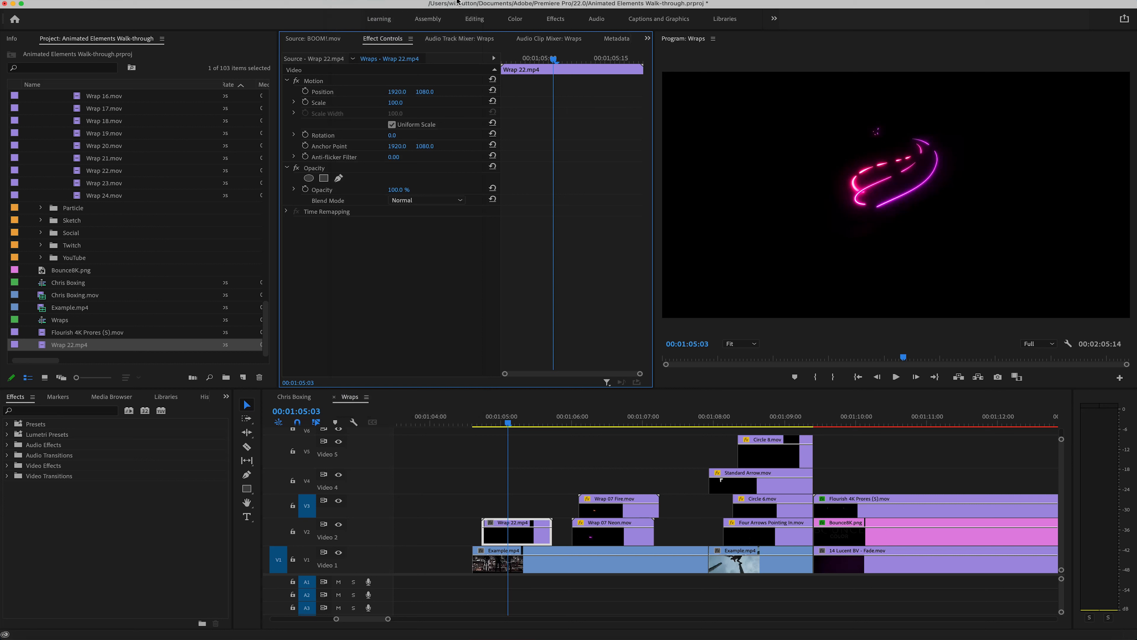
click(365, 167)
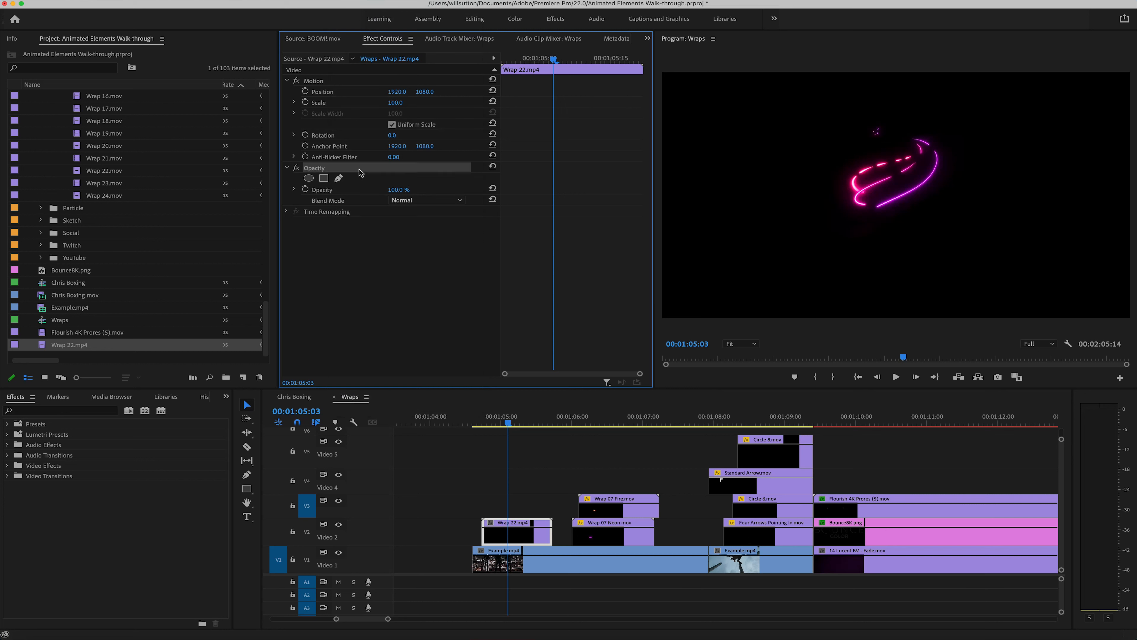
click(315, 201)
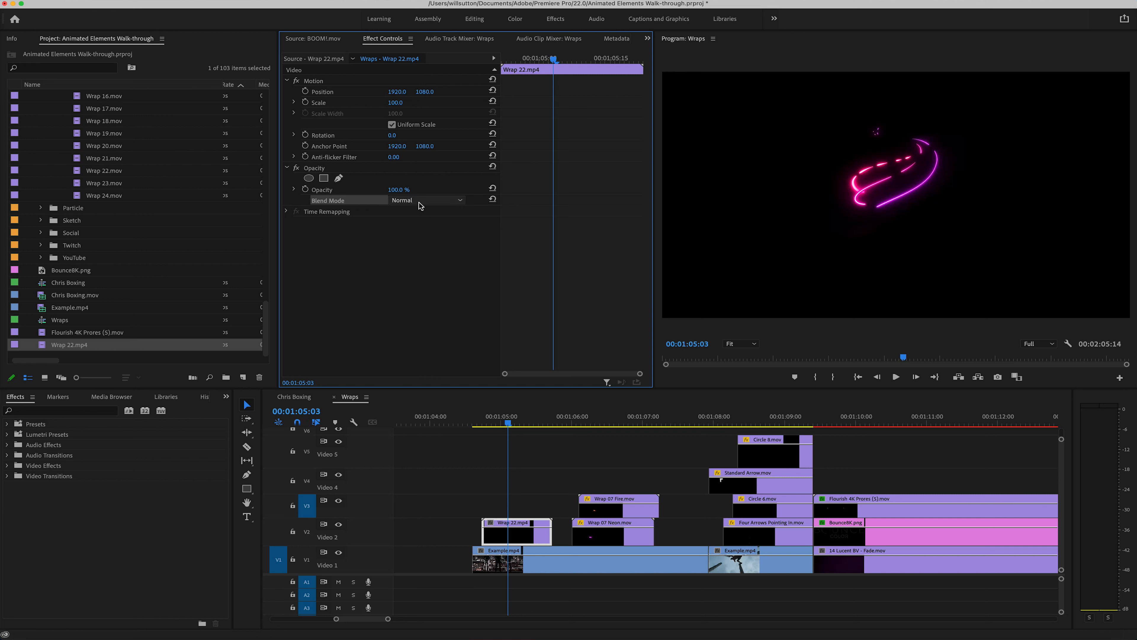
click(408, 201)
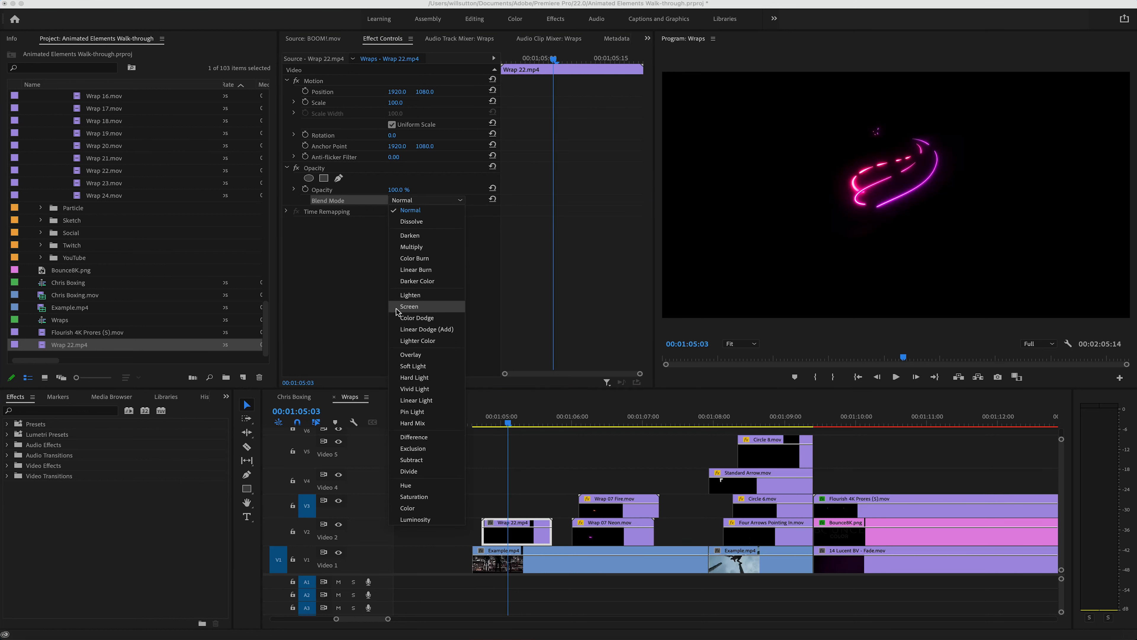
click(426, 308)
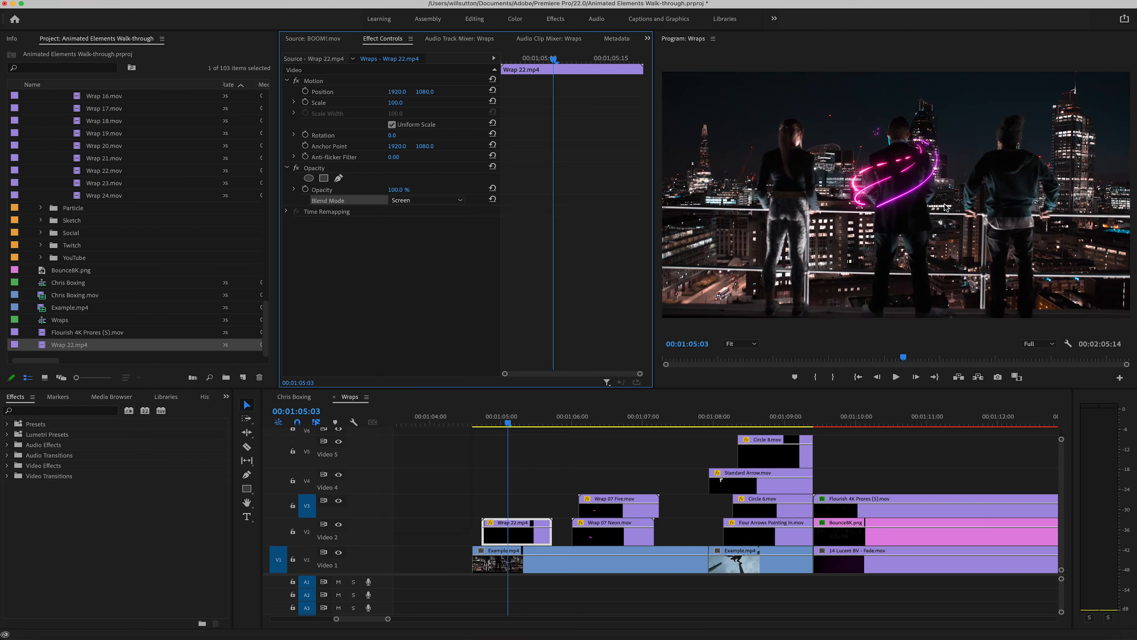
click(516, 538)
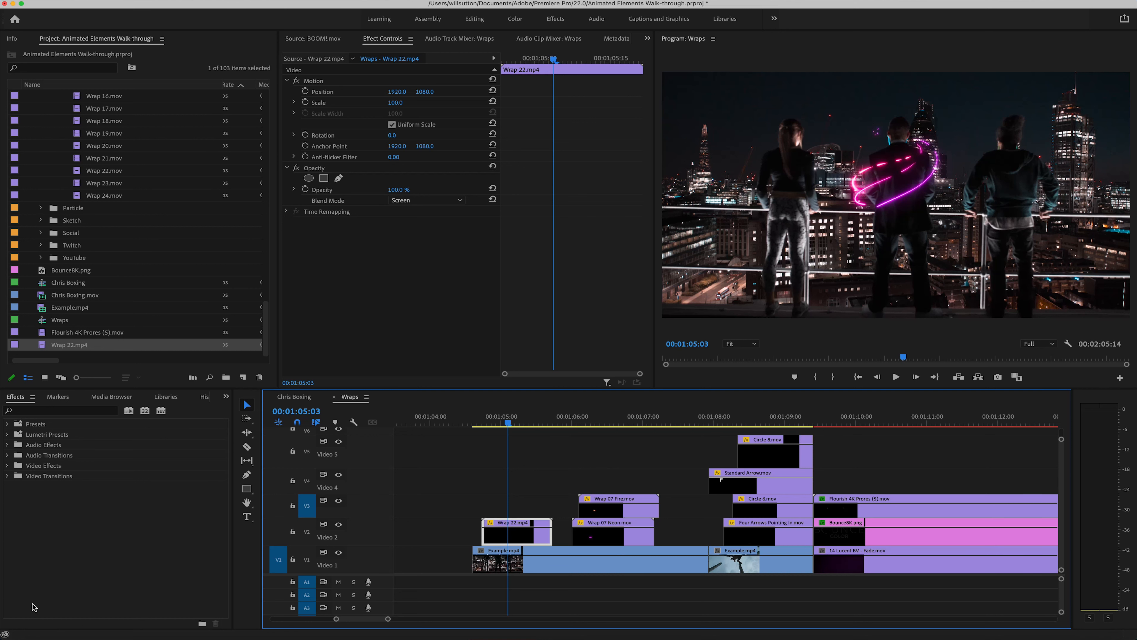
Step: Switch to Finder and open the Shapes & Lines folder within Sketch in the MP4 bundle
click(18, 627)
click(324, 204)
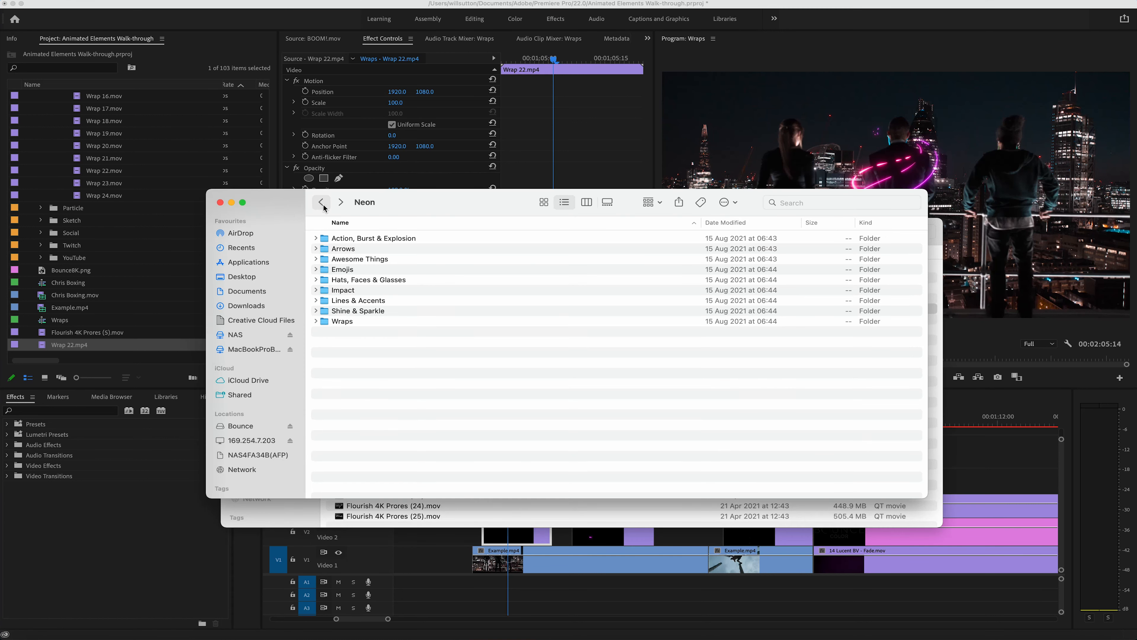
click(322, 204)
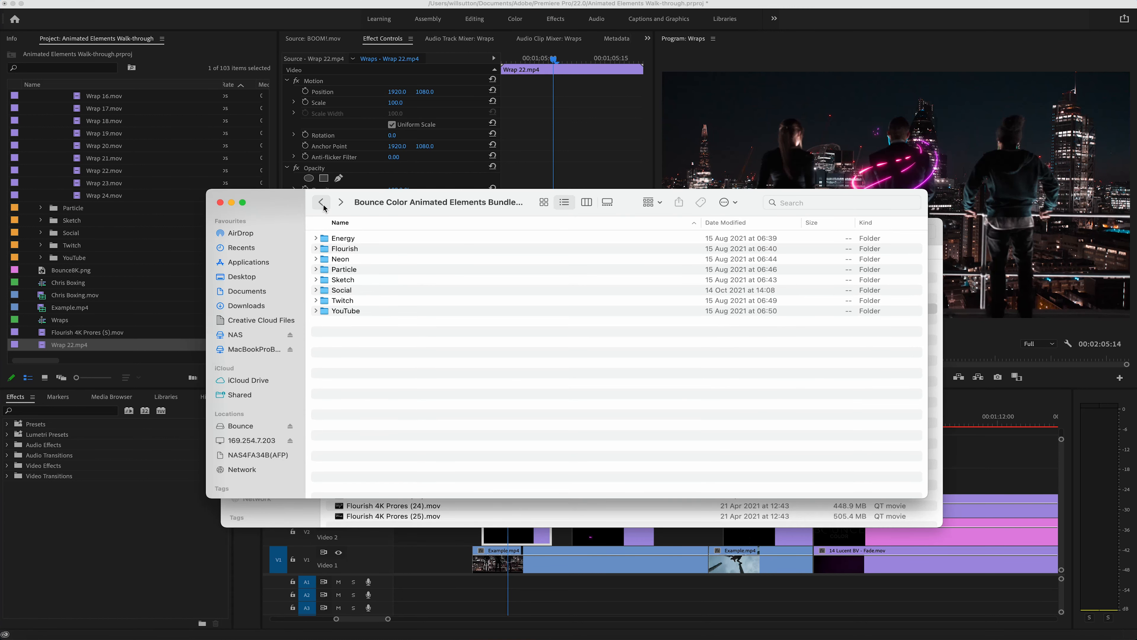
double_click(343, 280)
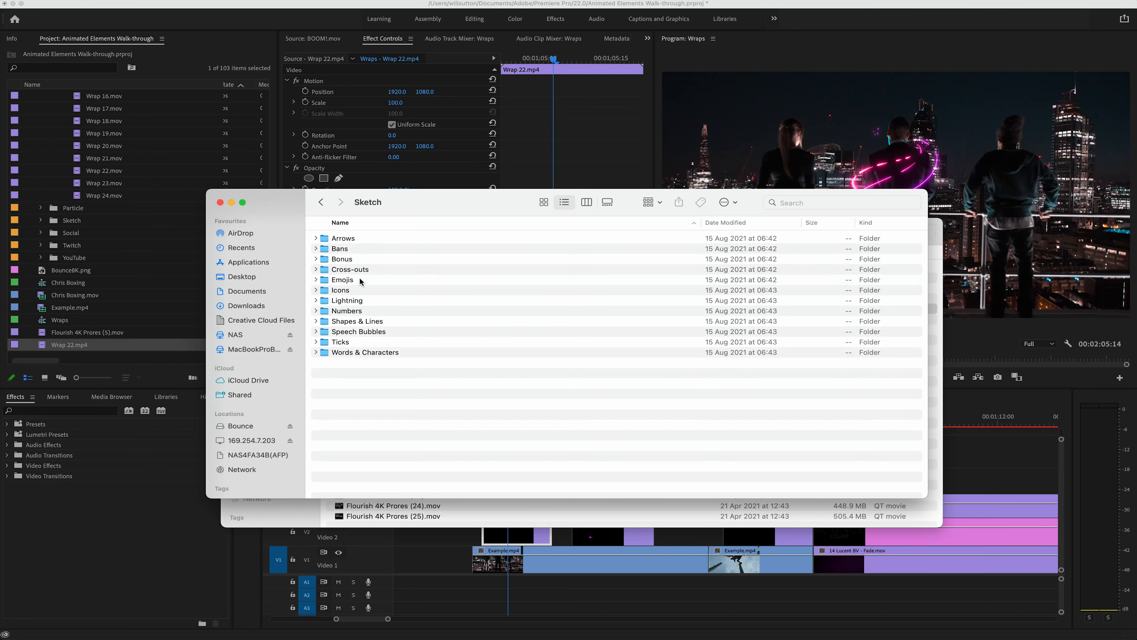
double_click(358, 321)
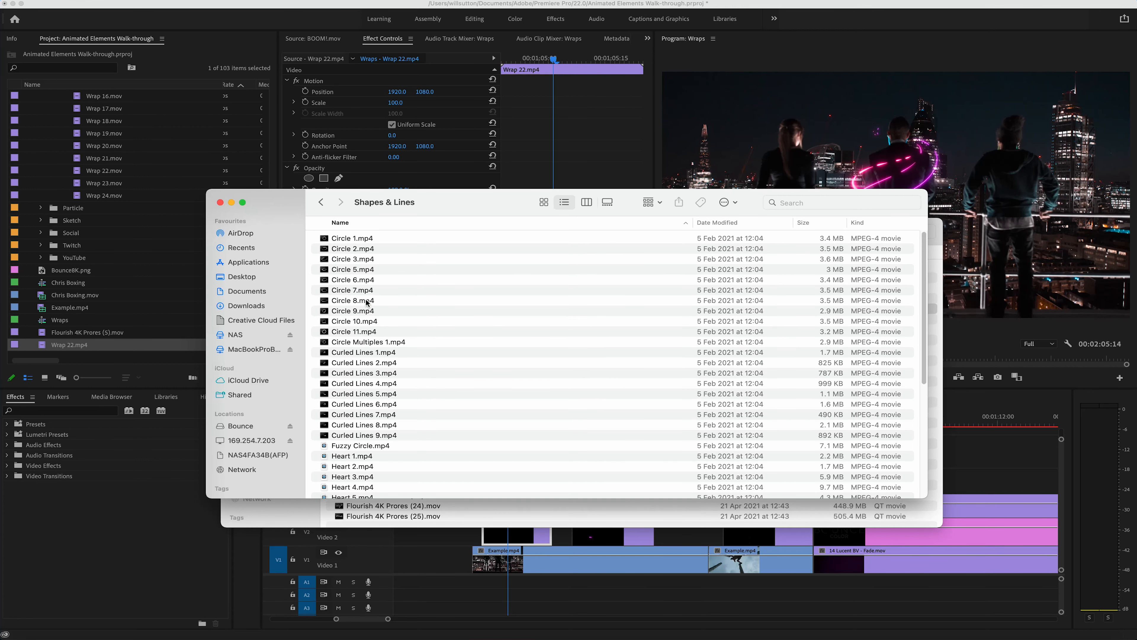
Step: Place Rectangle 4.mp4 on Video 5 above the first Example.mp4 clip in Premiere Pro and set its blend mode to Screen
scroll(356, 334, down, 5)
scroll(377, 390, down, 5)
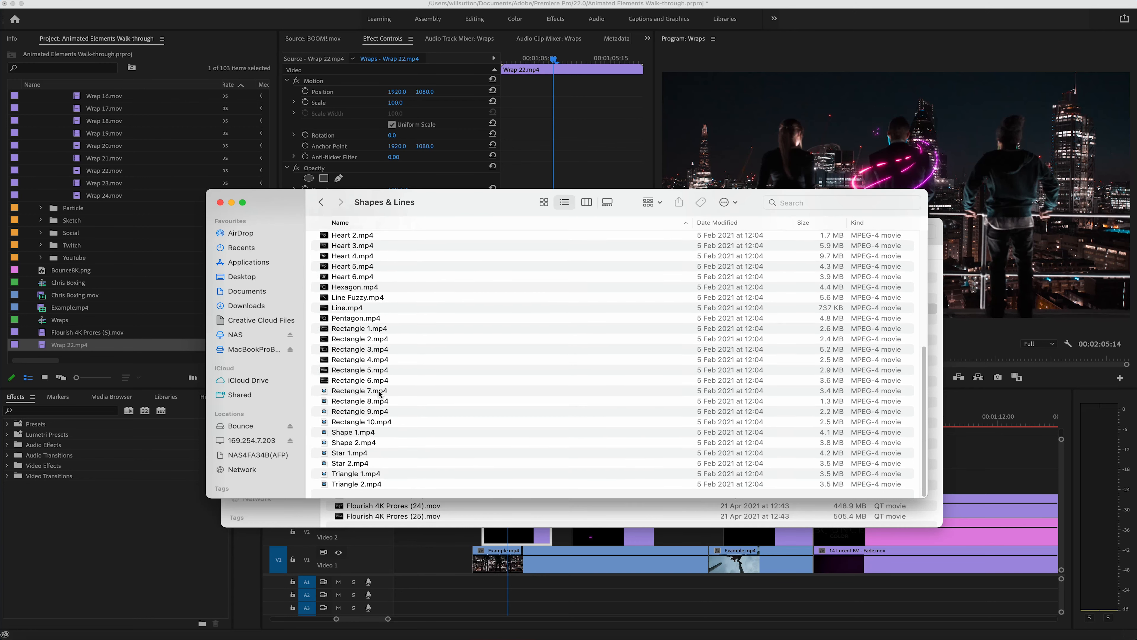
click(420, 364)
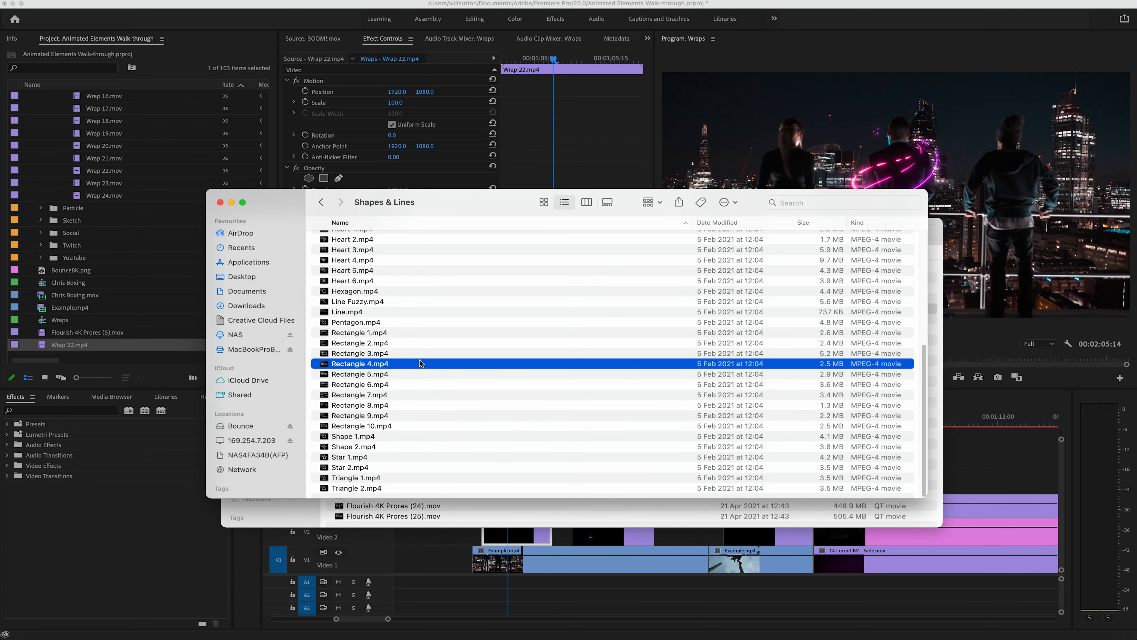
drag(420, 363, 512, 468)
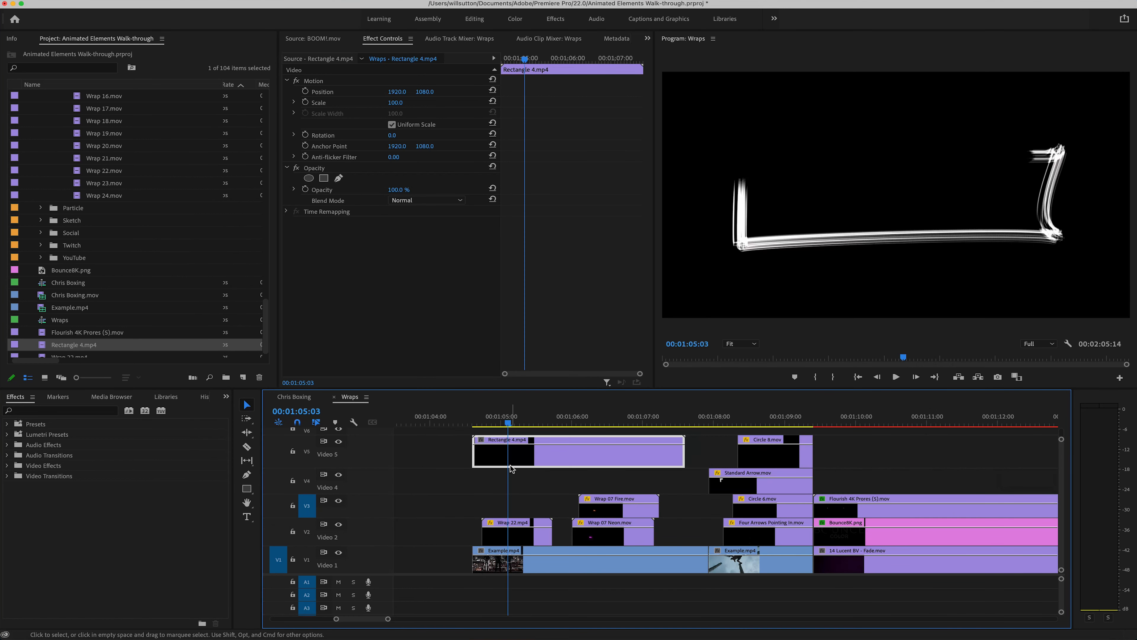
click(418, 202)
click(436, 306)
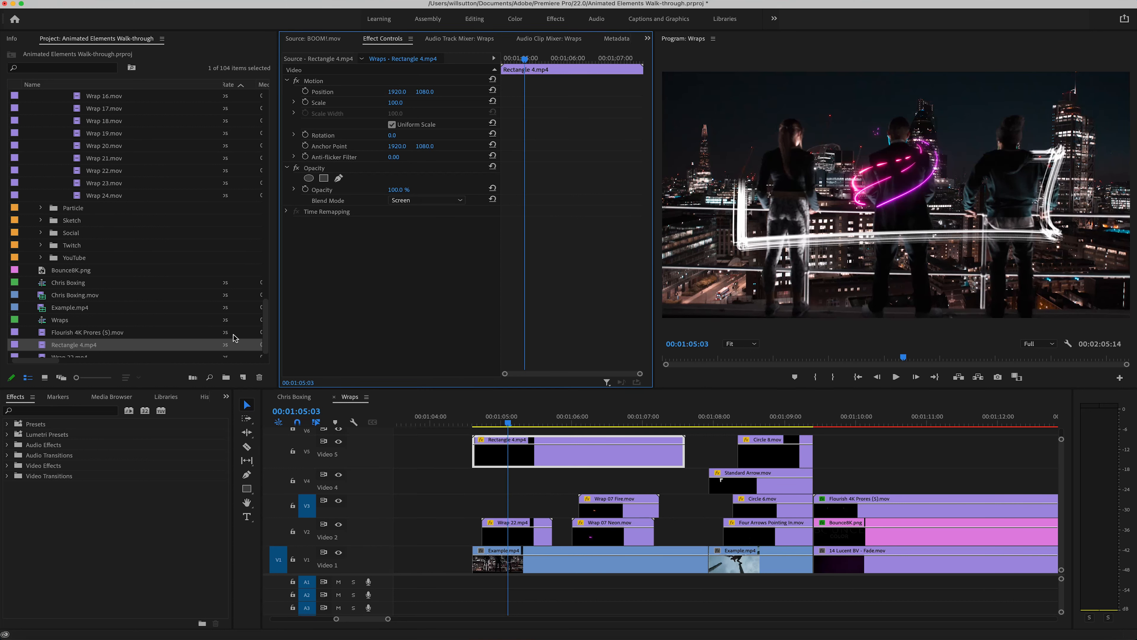
Step: Search the effects for "tint" and apply the Tint effect to the Rectangle 4.mp4 clip
click(80, 410)
text(tint)
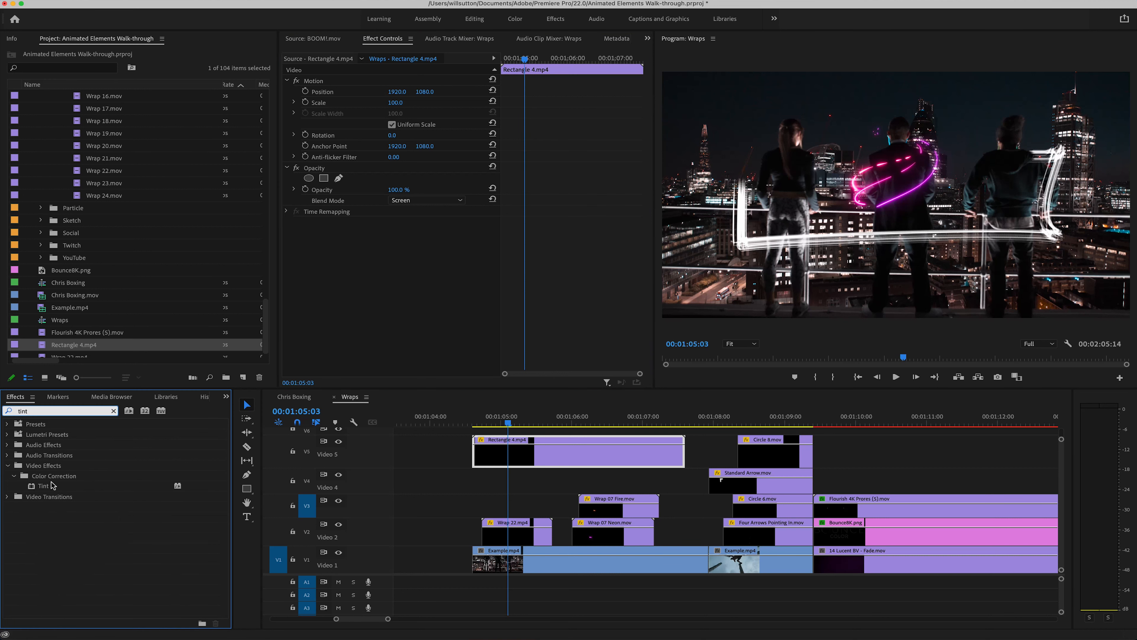
click(54, 486)
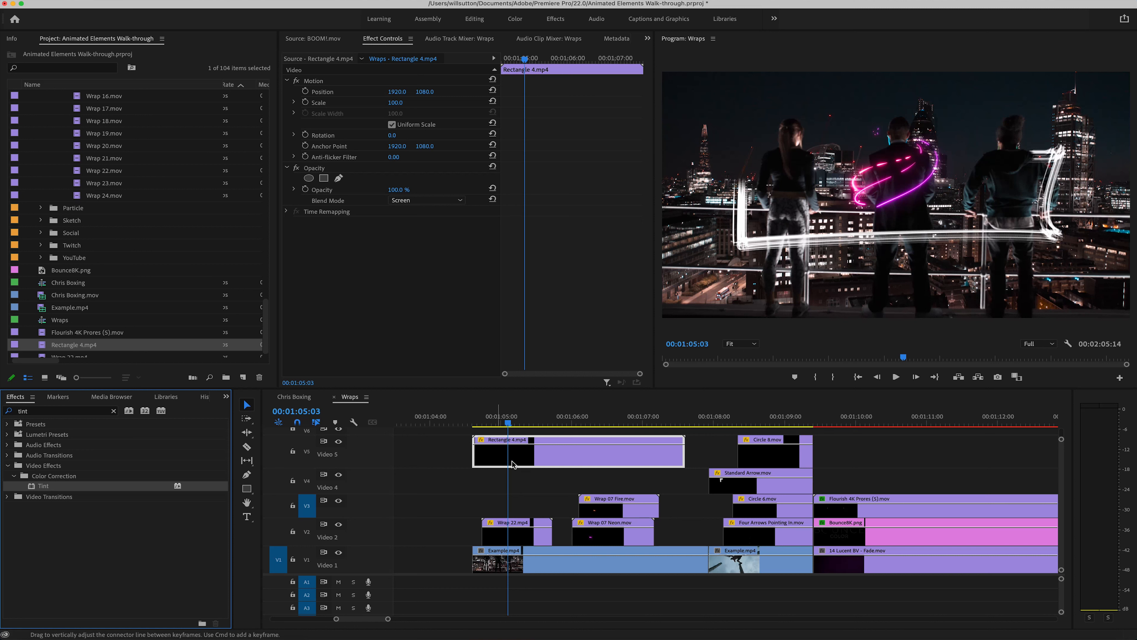
drag(52, 489, 510, 459)
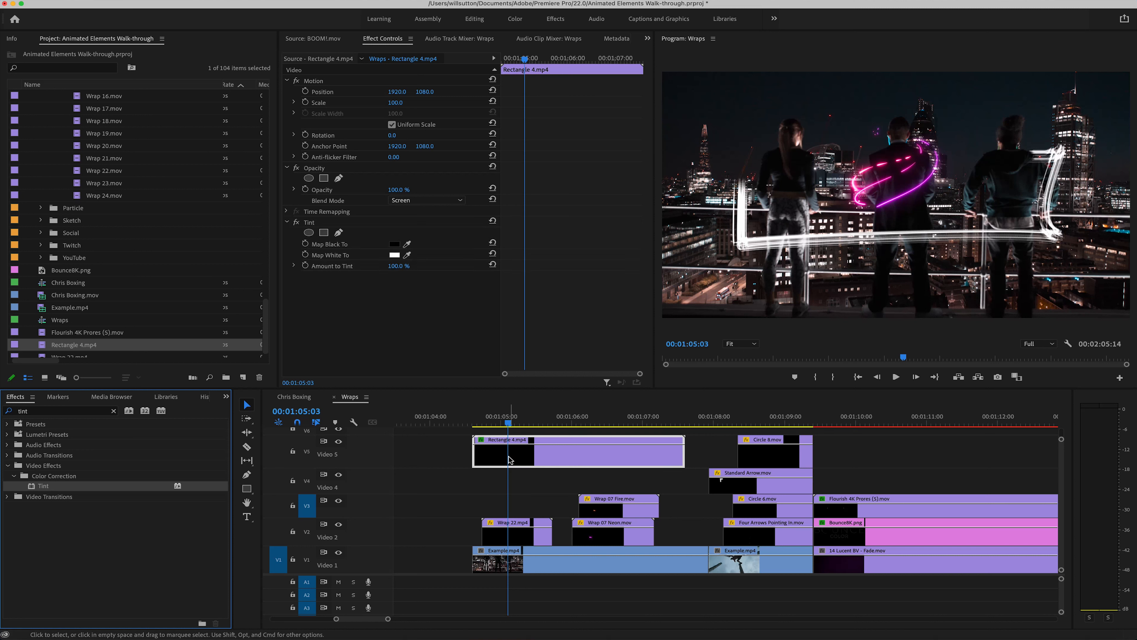
Step: Map the tint's white to a purple with a hue of 287°
click(394, 255)
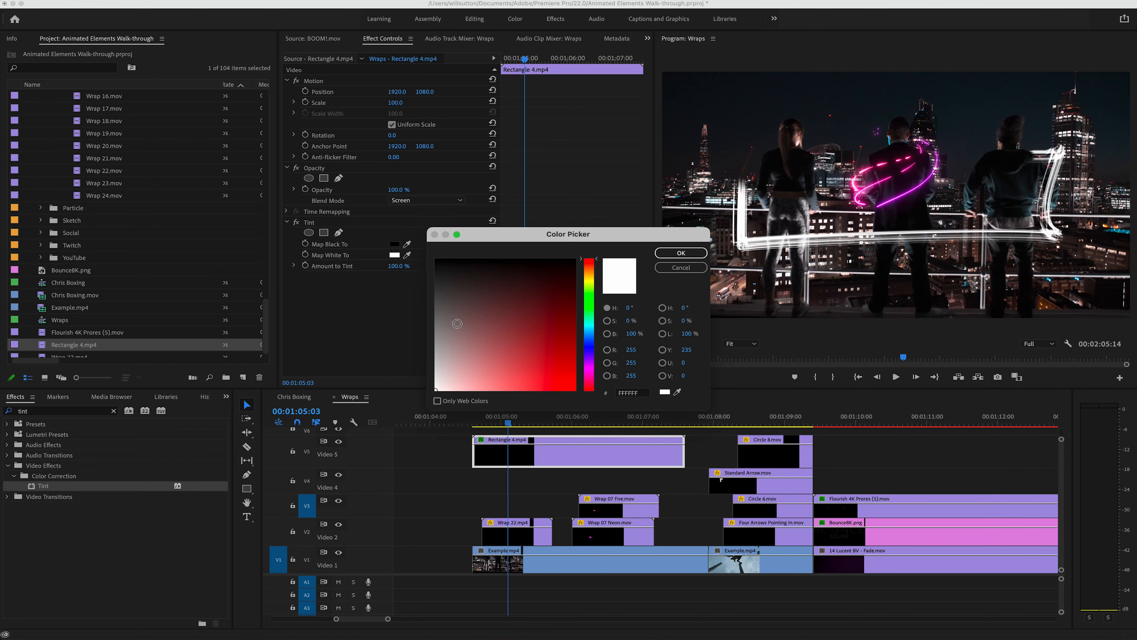
click(591, 344)
drag(592, 347, 592, 363)
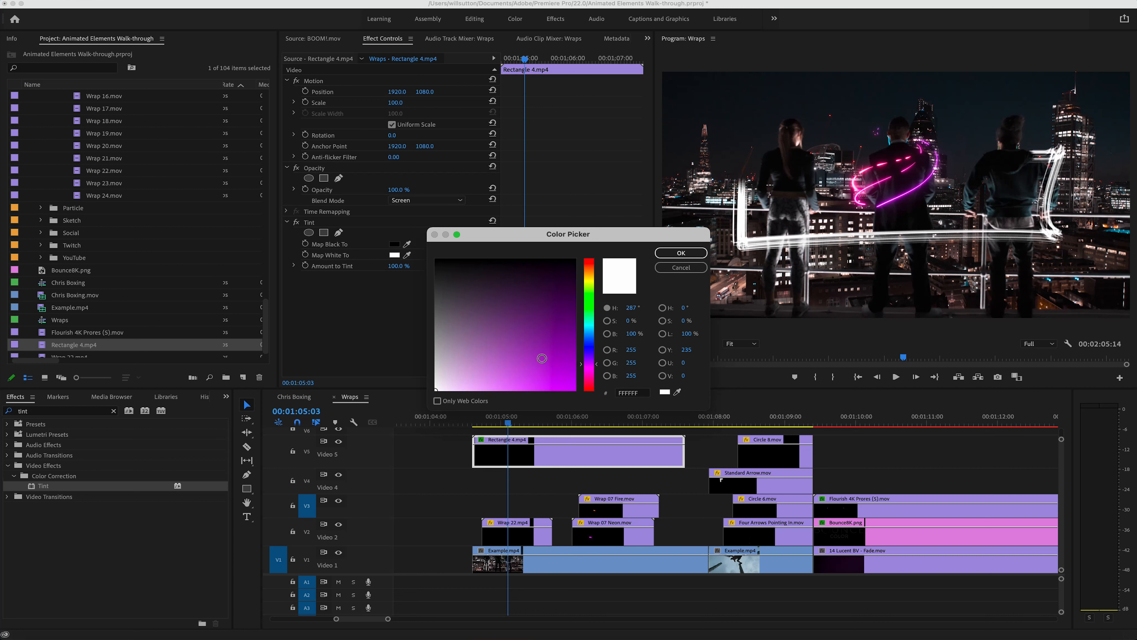
drag(524, 358, 526, 377)
click(669, 254)
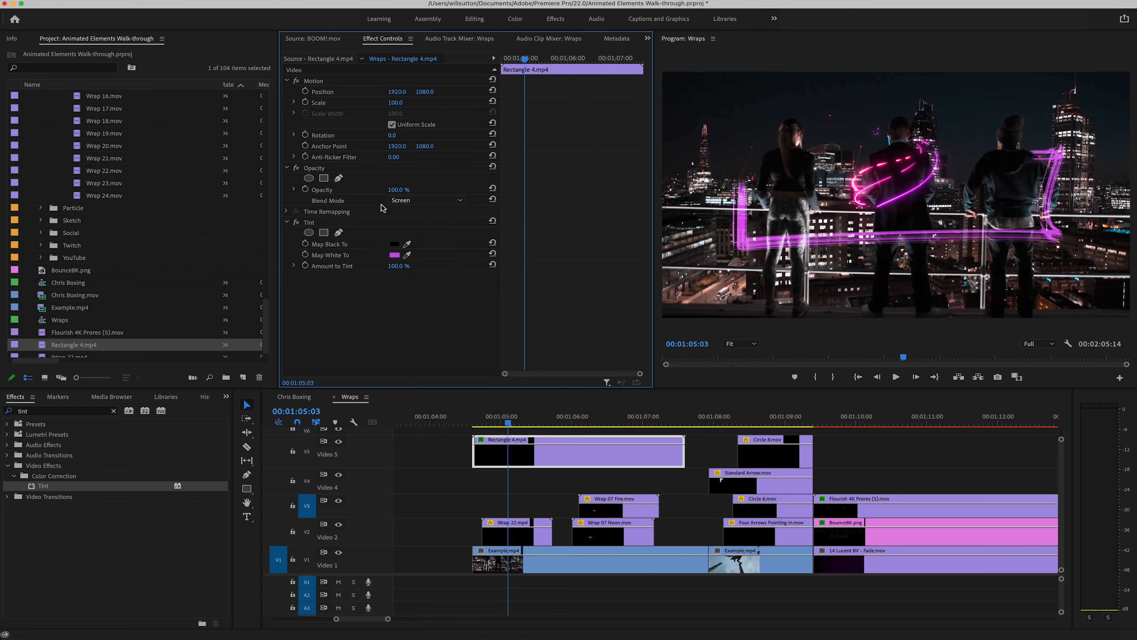
Step: Scale Rectangle 4.mp4 to 66 and play back the composite from near the clip's start
drag(395, 102, 380, 102)
click(477, 423)
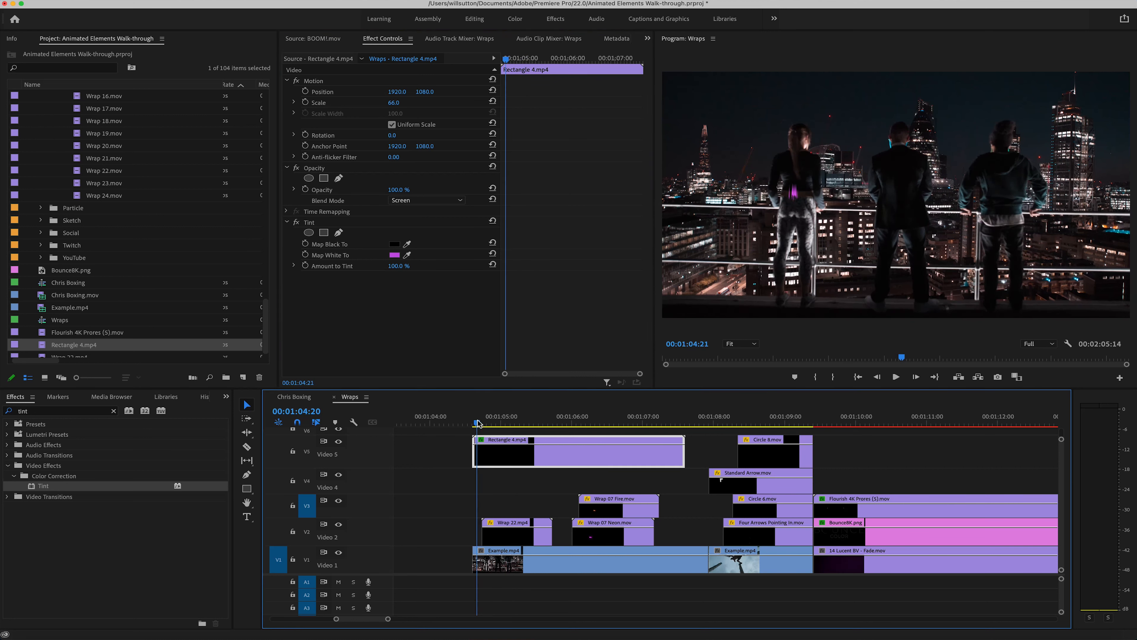
key(space)
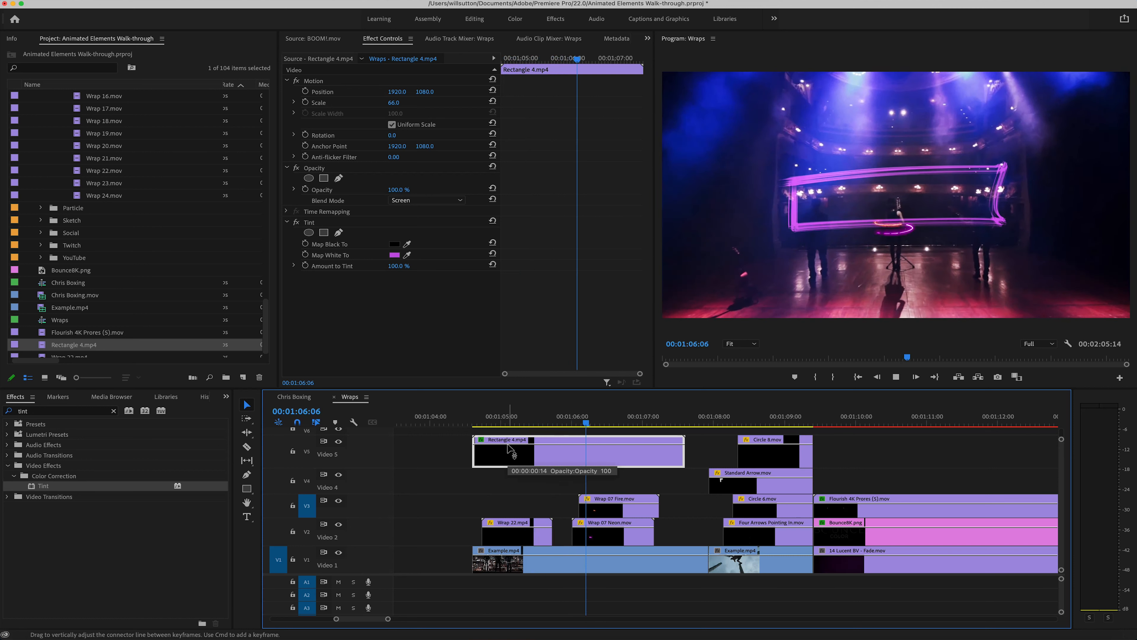
key(space)
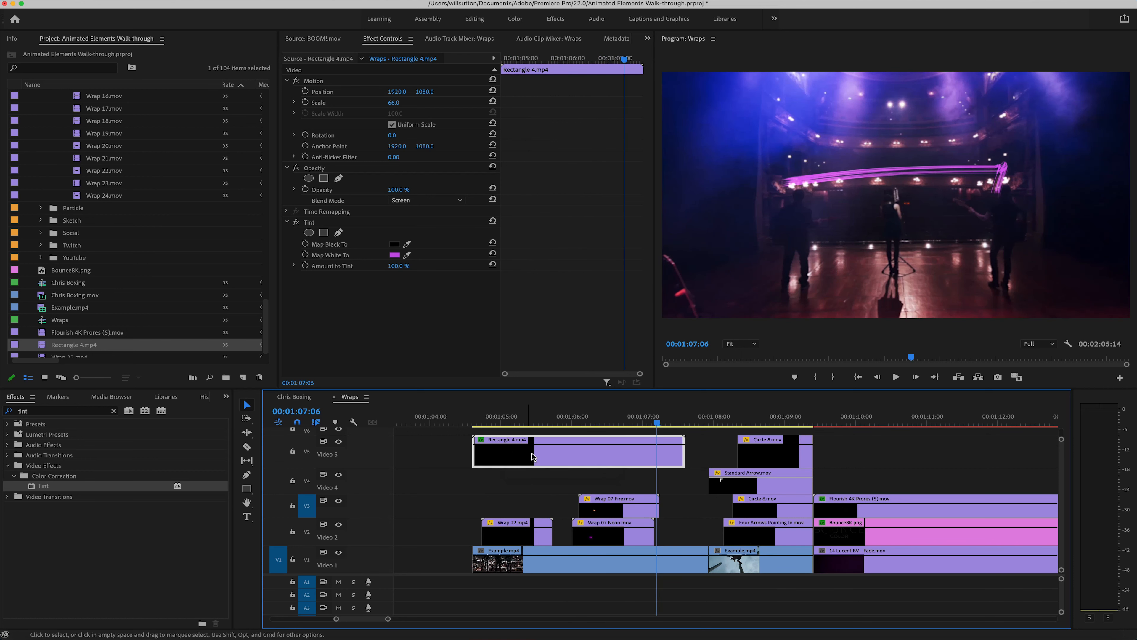
Step: Remove the Tint effect from Rectangle 4.mp4 and clear the effects search
click(325, 226)
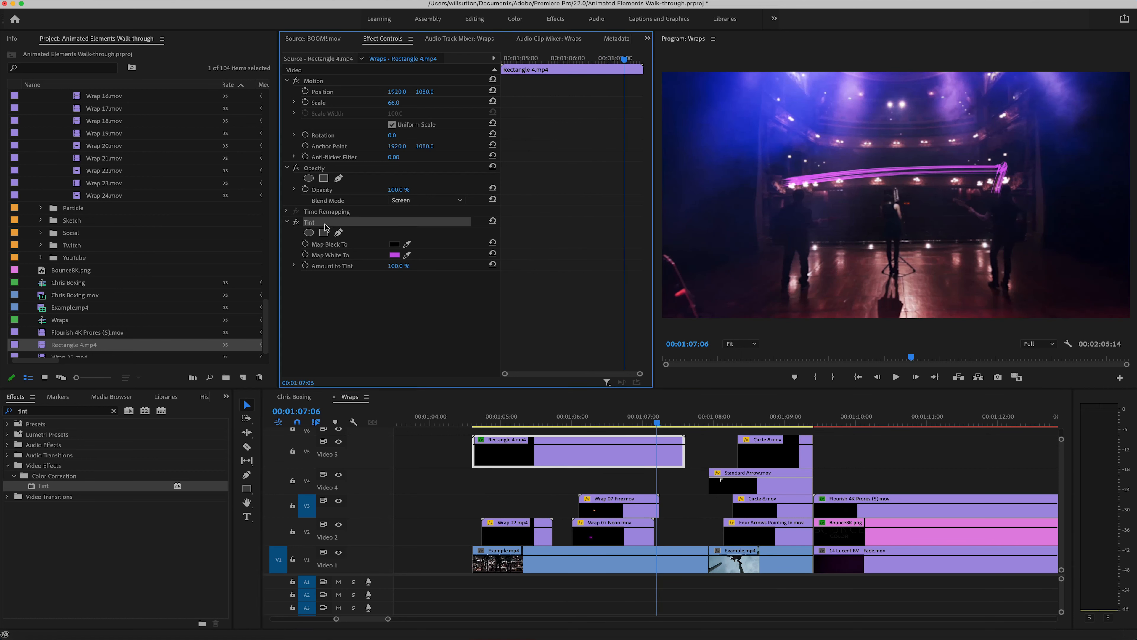
key(Delete)
click(167, 538)
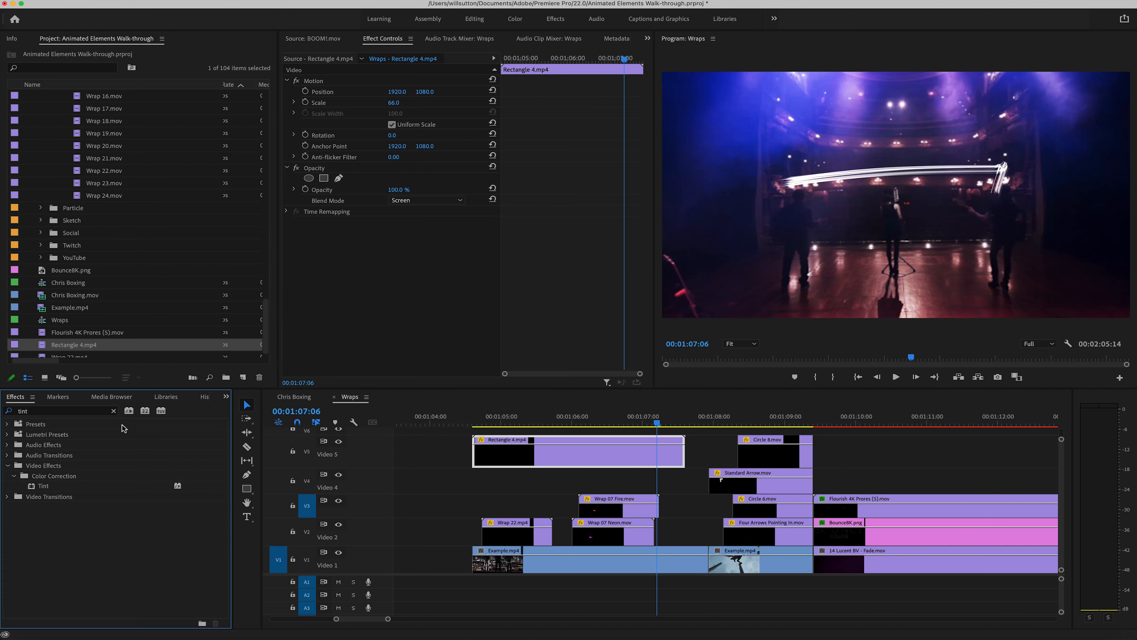
click(113, 411)
Step: Move the Wraps sequence playhead to 00:01:09:03 to view the sketch arrows and circles over the climbing footage
scroll(672, 471, down, 2)
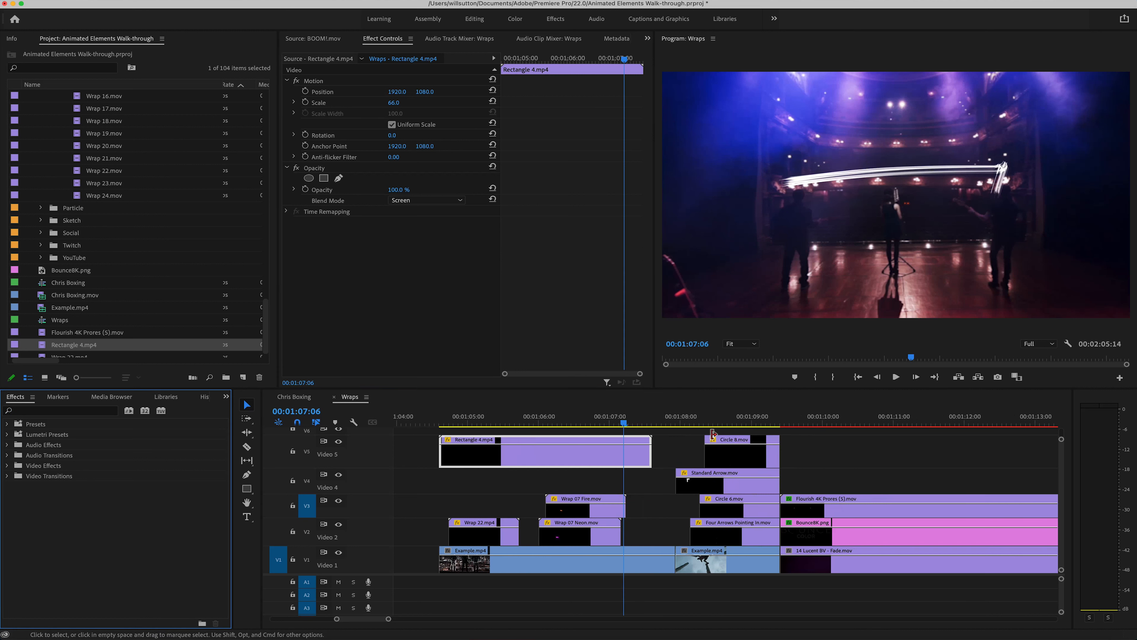
click(709, 424)
drag(715, 427, 759, 425)
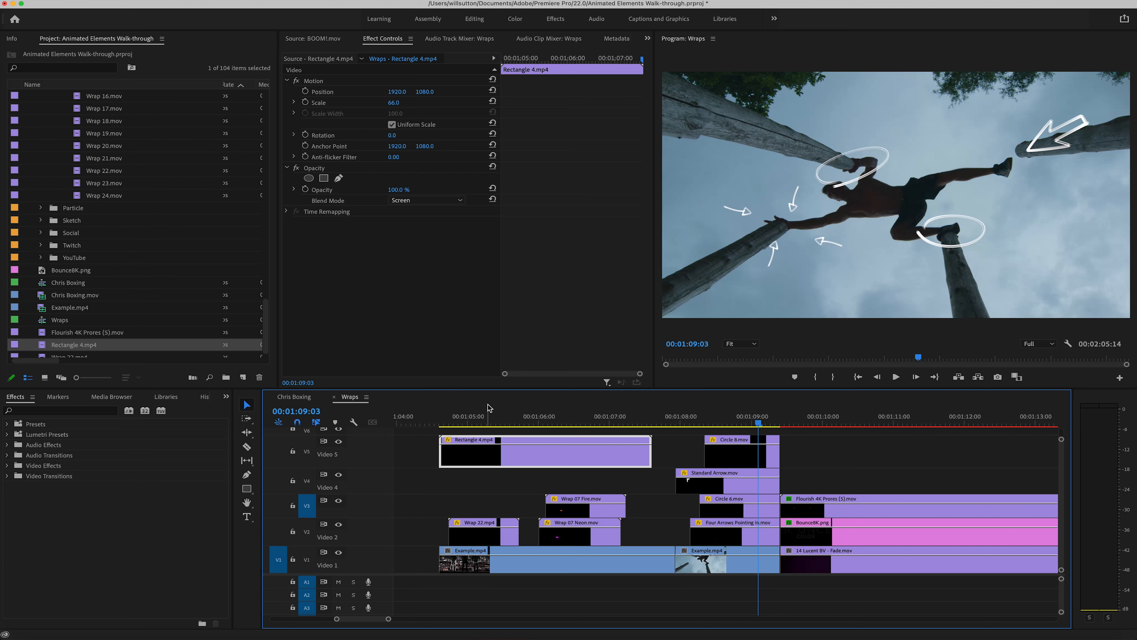
Step: Switch to DaVinci Resolve, view the Sketch Arrow clip on the Color page and return to the Edit page
click(217, 624)
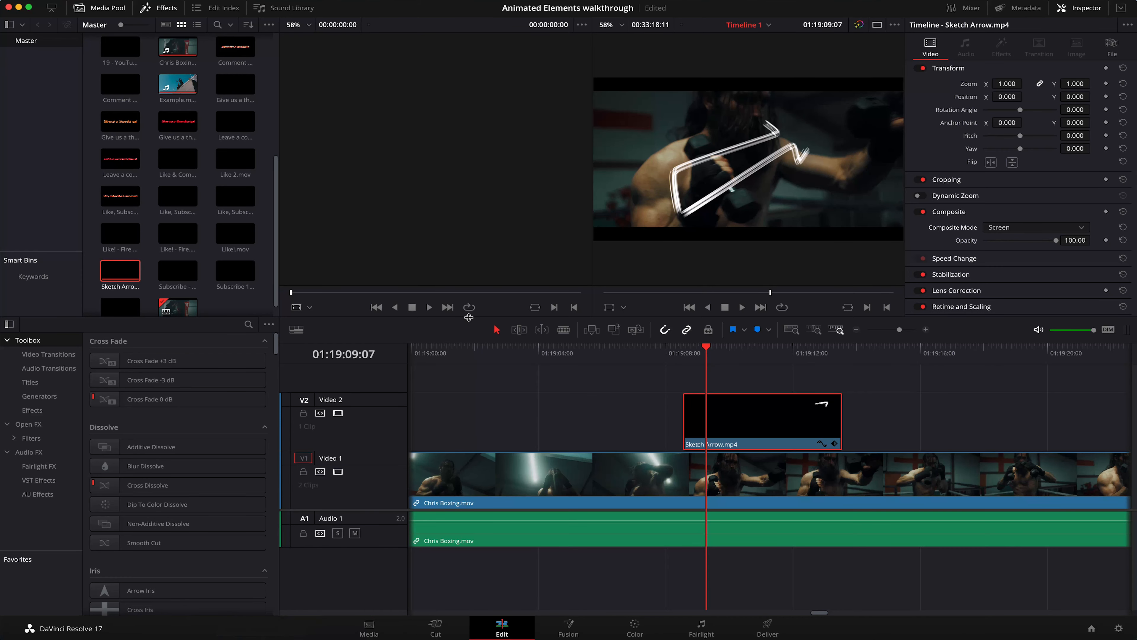
click(722, 388)
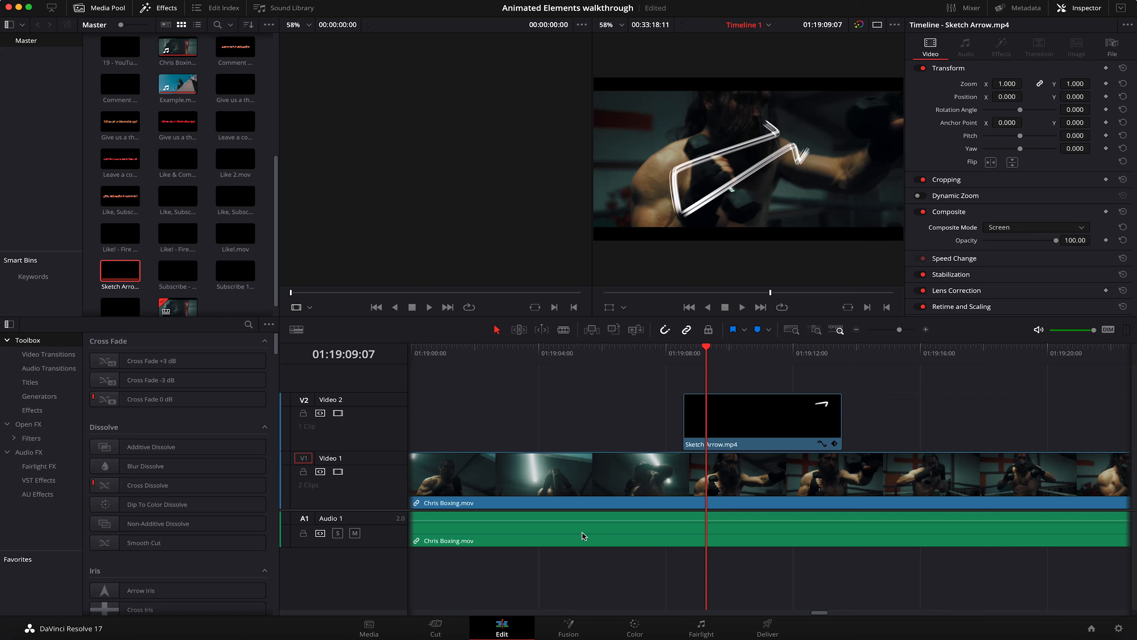
click(648, 630)
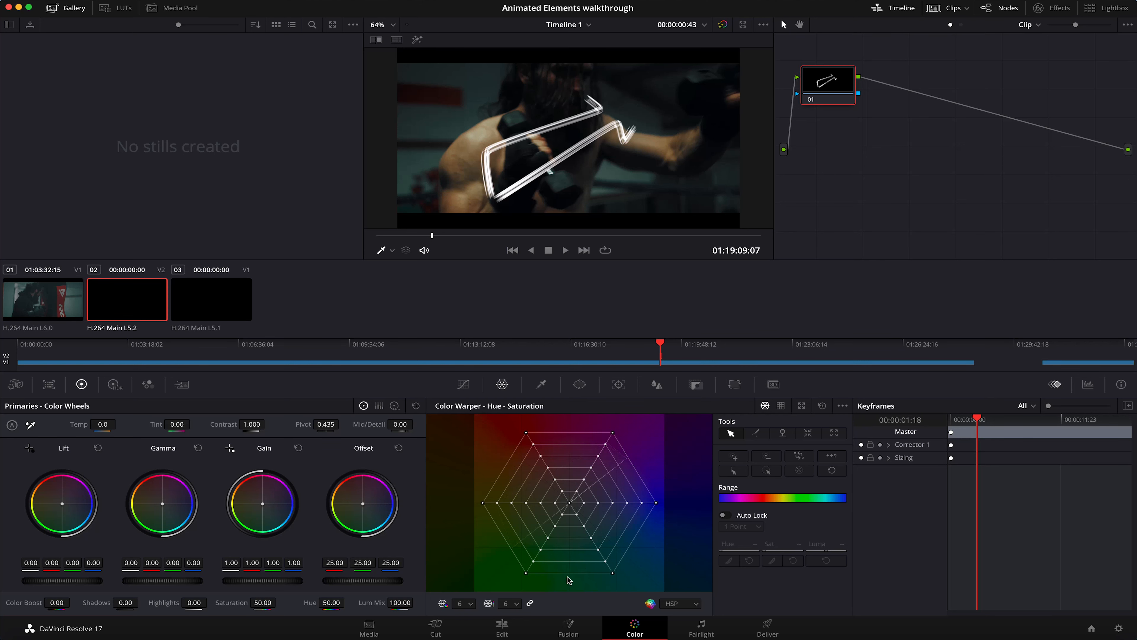
click(502, 627)
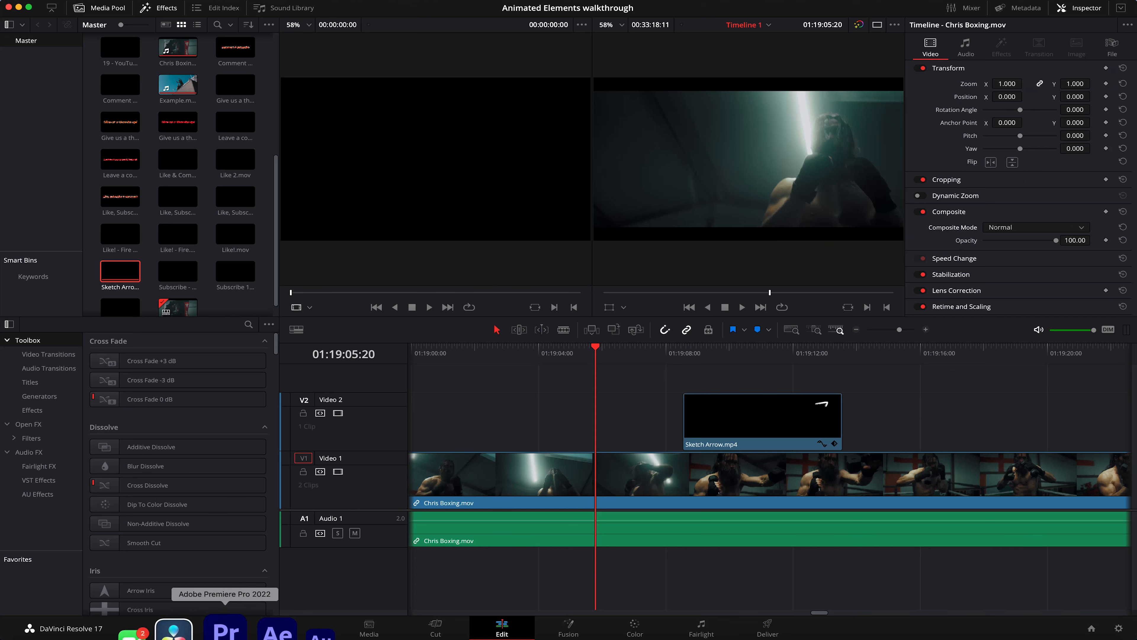
Step: Switch to Premiere Pro, move the Wraps sequence playhead to 00:01:05:02 and find the Wraps bin in the project
click(225, 631)
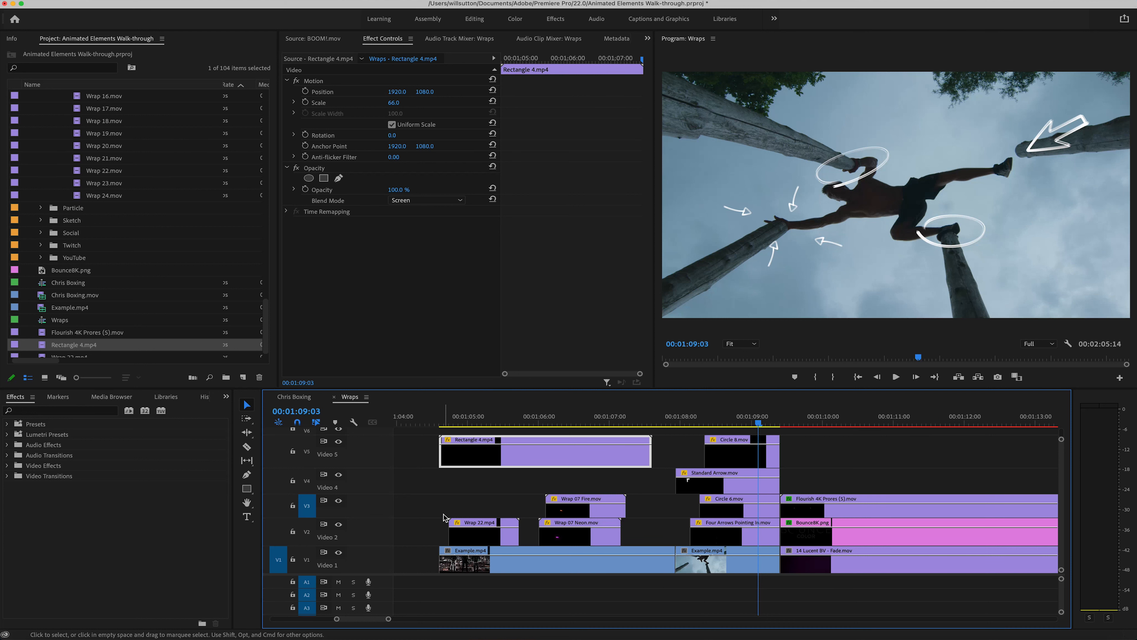
click(445, 517)
click(473, 423)
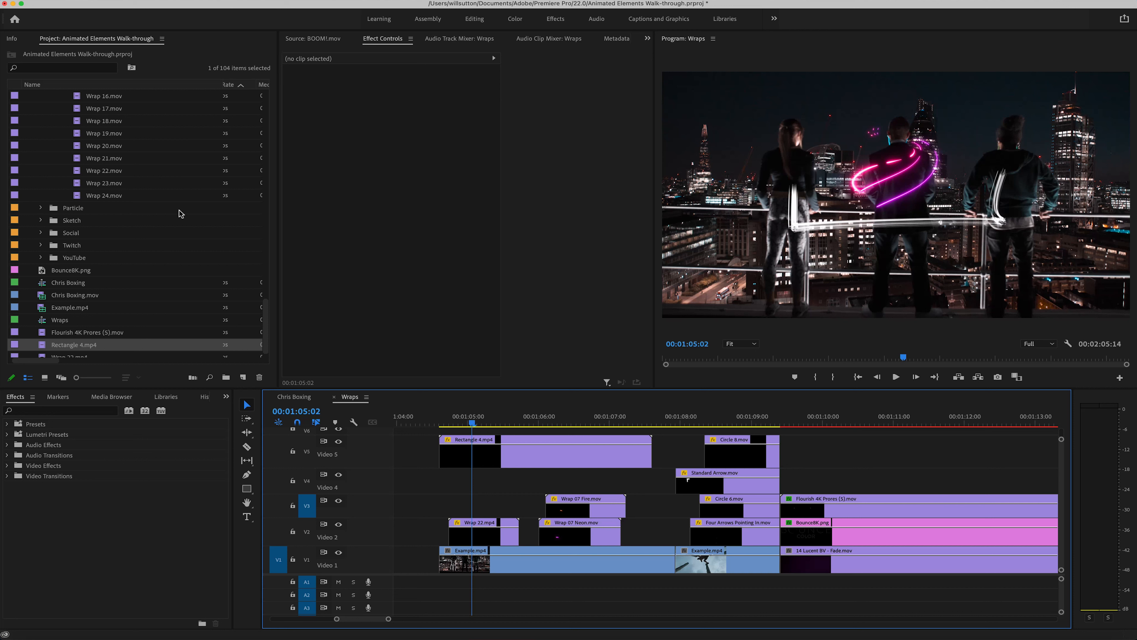
scroll(179, 214, up, 6)
scroll(179, 214, up, 5)
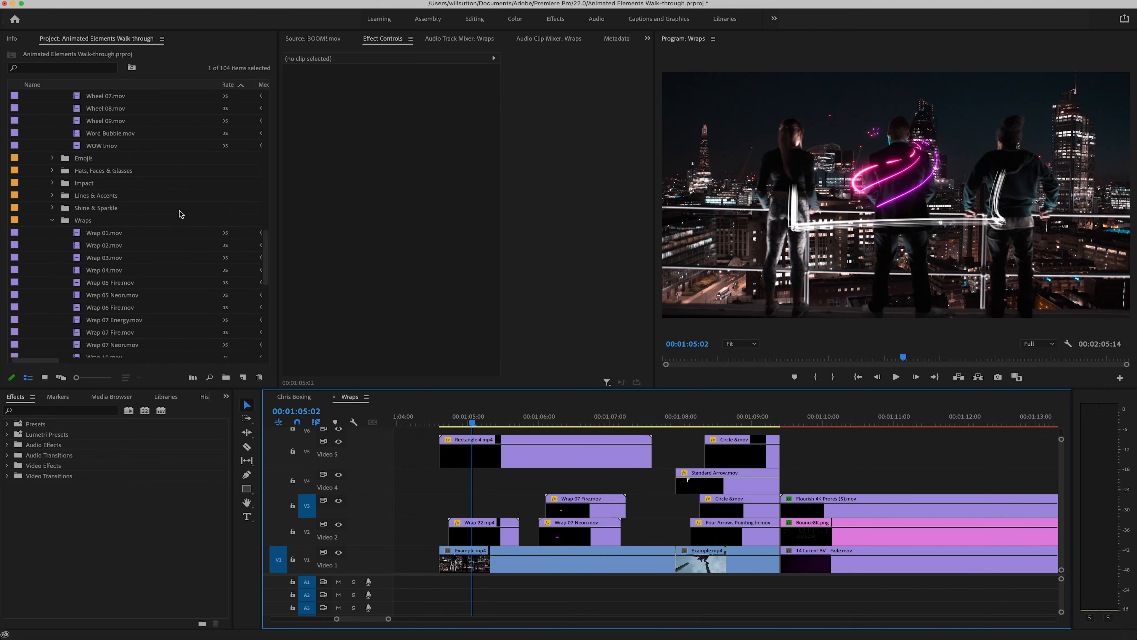
Step: Open the Wraps bin, show its clips as thumbnails and widen the bin area to fit five columns
double_click(66, 223)
click(44, 378)
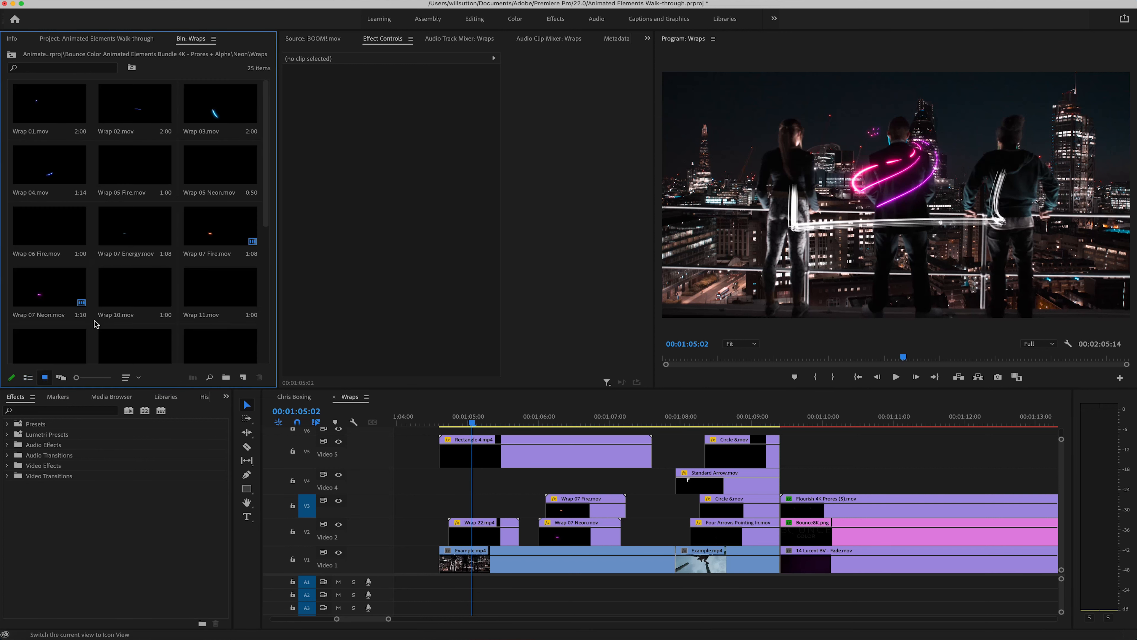
drag(277, 199, 474, 217)
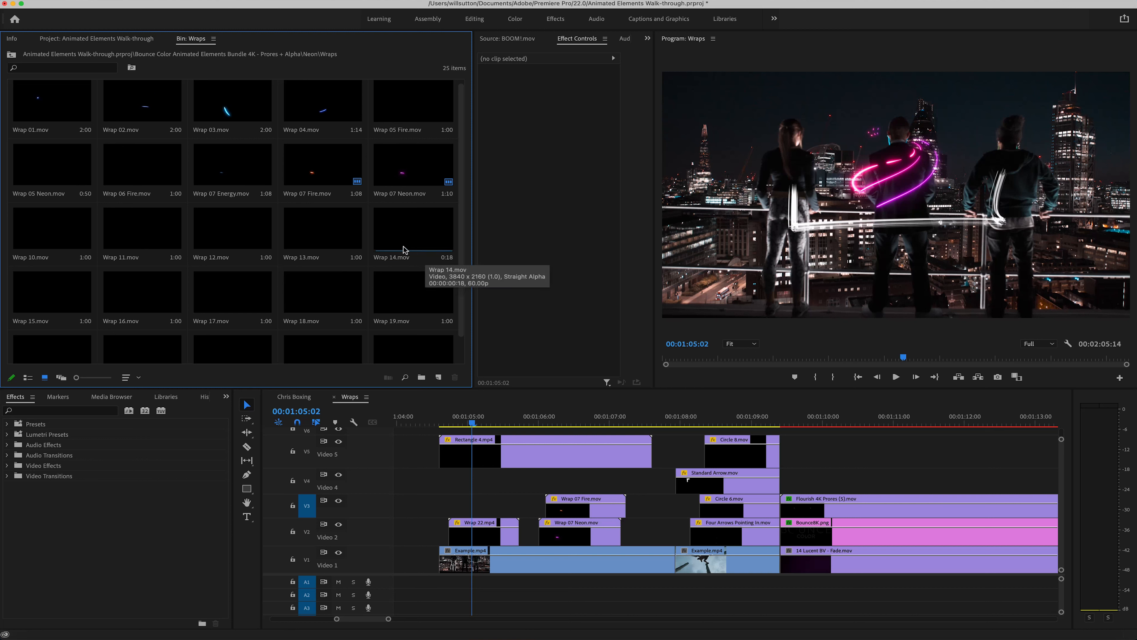
Step: Return to the project's bin list and open the Hats, Faces & Glasses bin with its clips shown as thumbnails
click(97, 38)
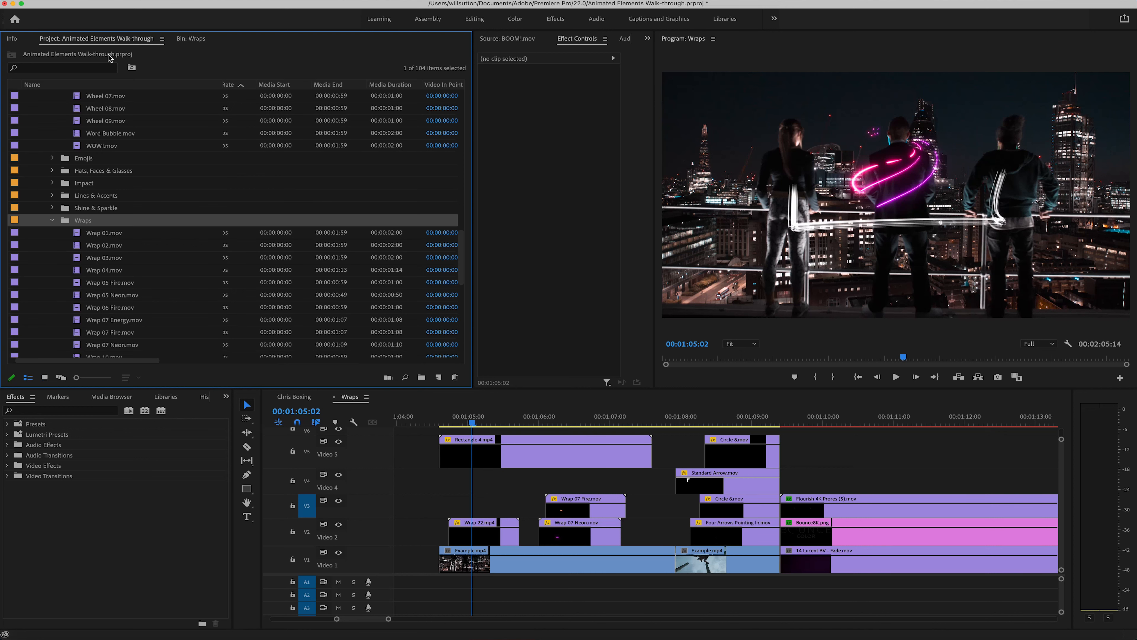
scroll(100, 171, up, 1)
double_click(66, 198)
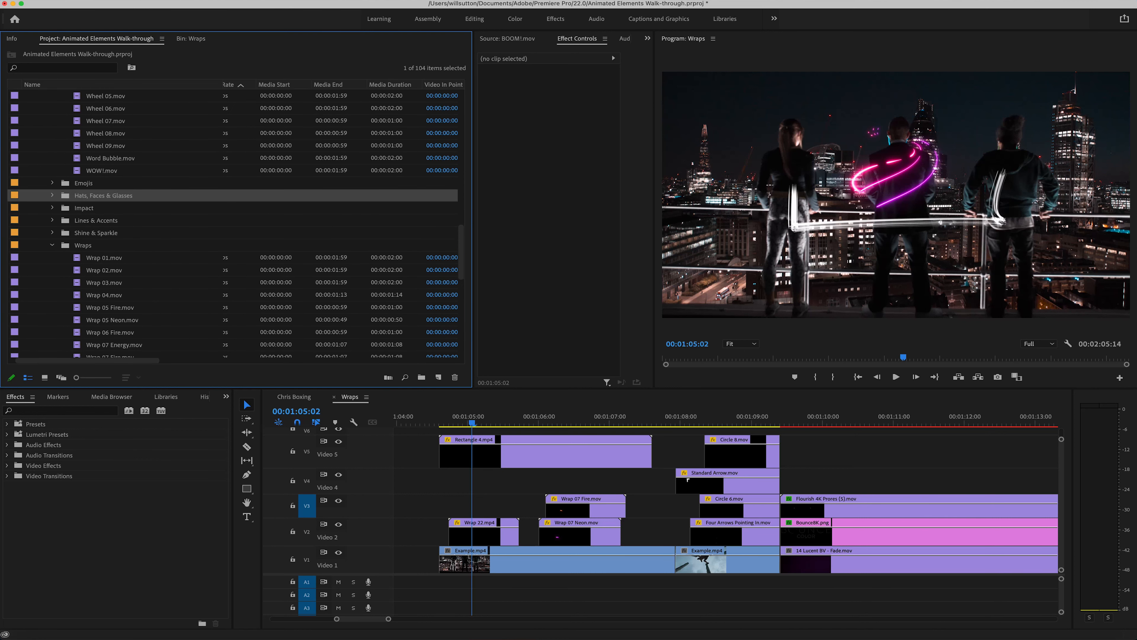
click(45, 377)
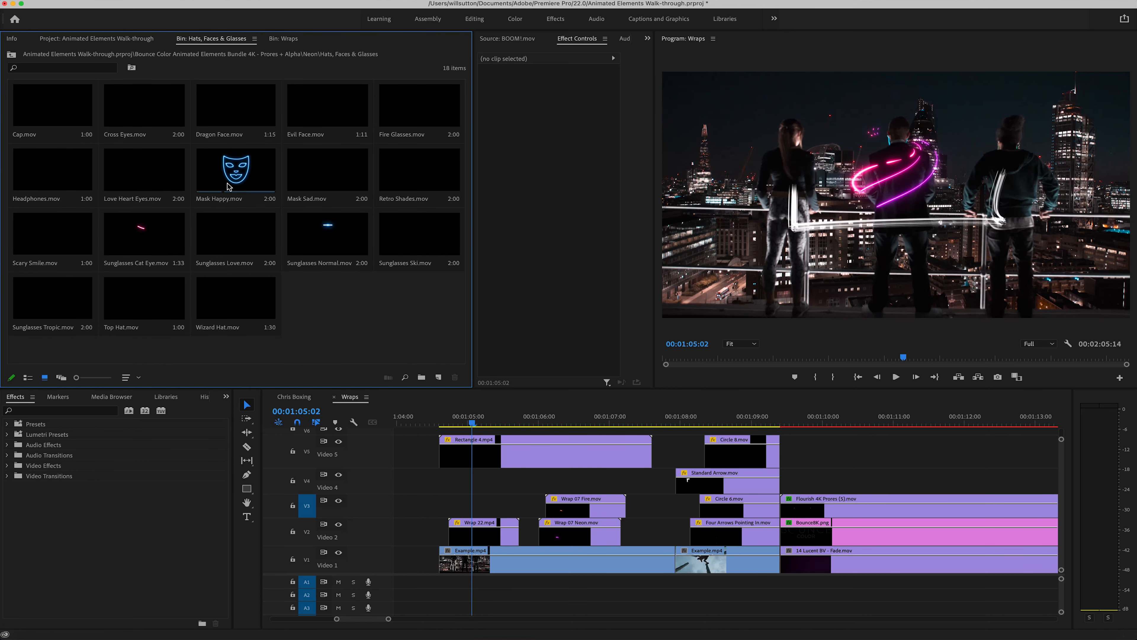
Step: Collapse the Neon bin, expand Social and open the Social Animations - Instagram bin with its clips shown as thumbnails
click(99, 40)
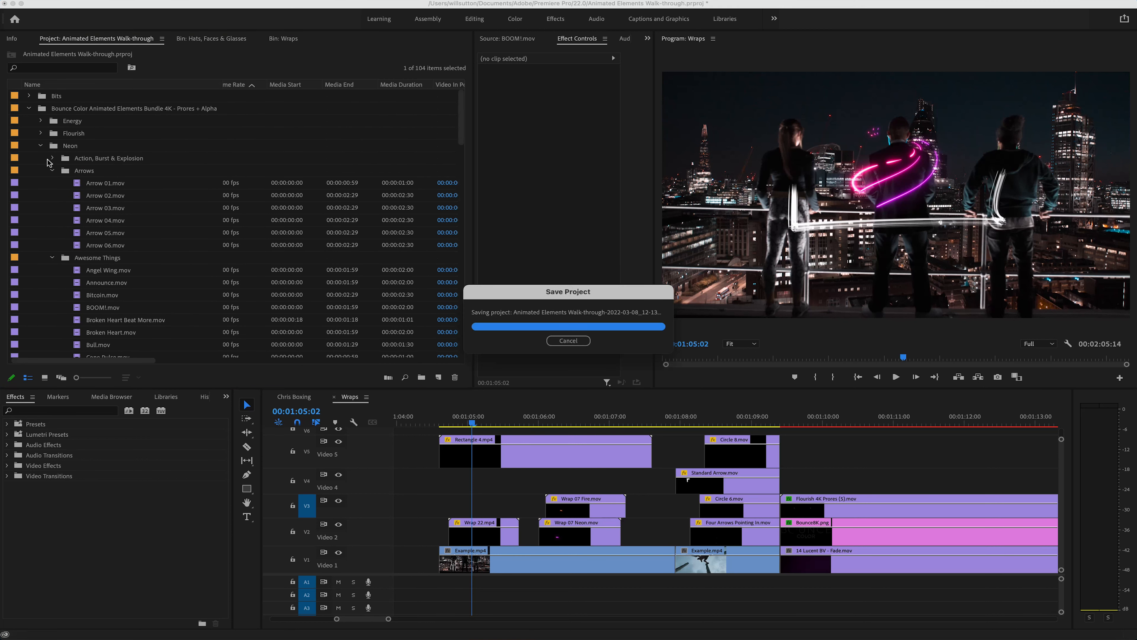
click(40, 146)
click(41, 183)
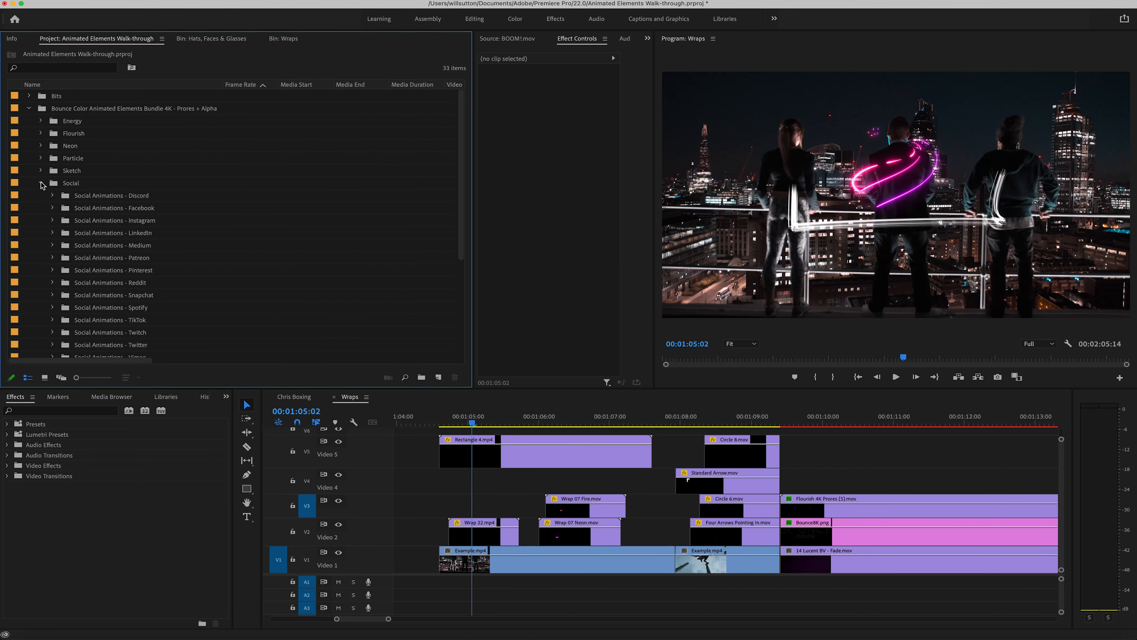
scroll(81, 238, down, 4)
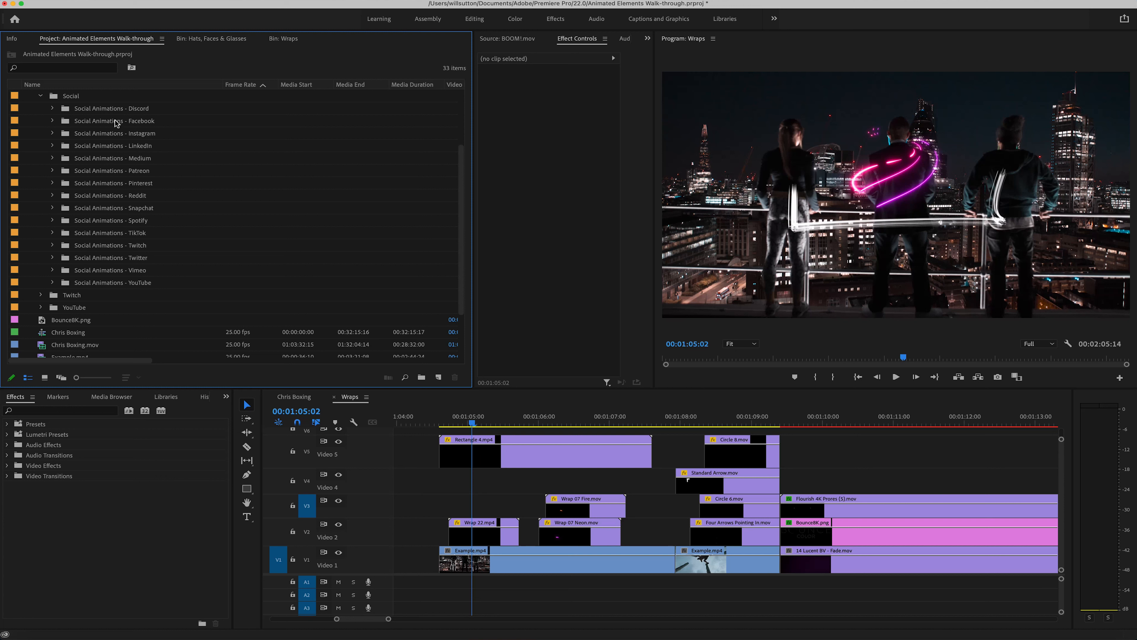
click(83, 135)
double_click(83, 136)
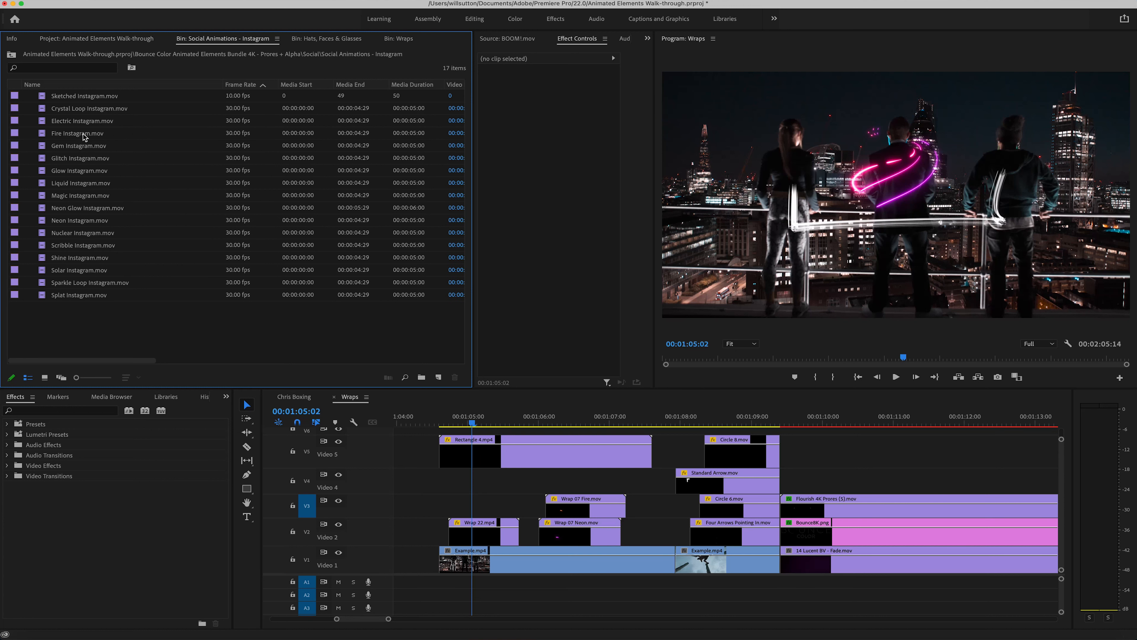
click(45, 377)
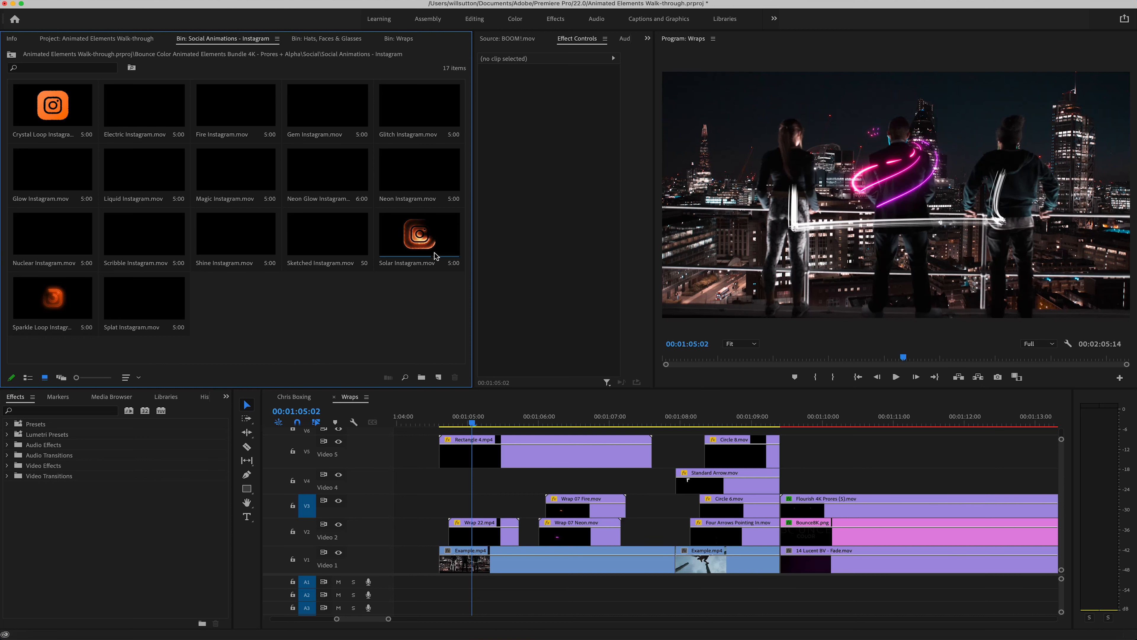
Step: Place Shine Instagram.mov on Video 5, starting with the Flourish clip, and move the playhead to 00:01:11:20
click(216, 251)
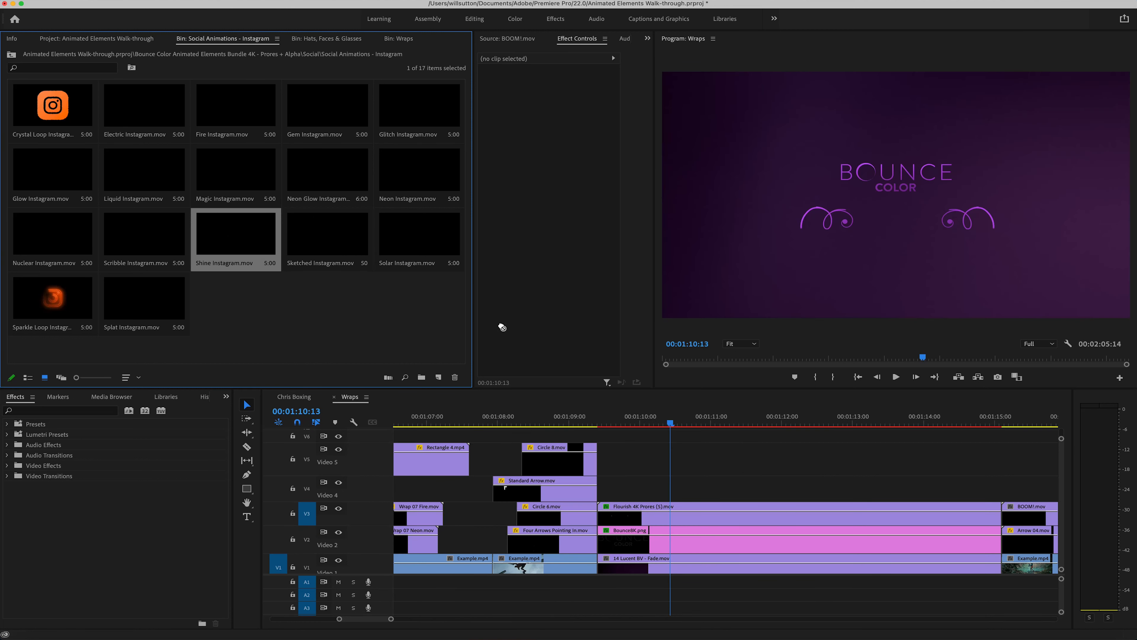
drag(502, 327, 758, 429)
click(595, 420)
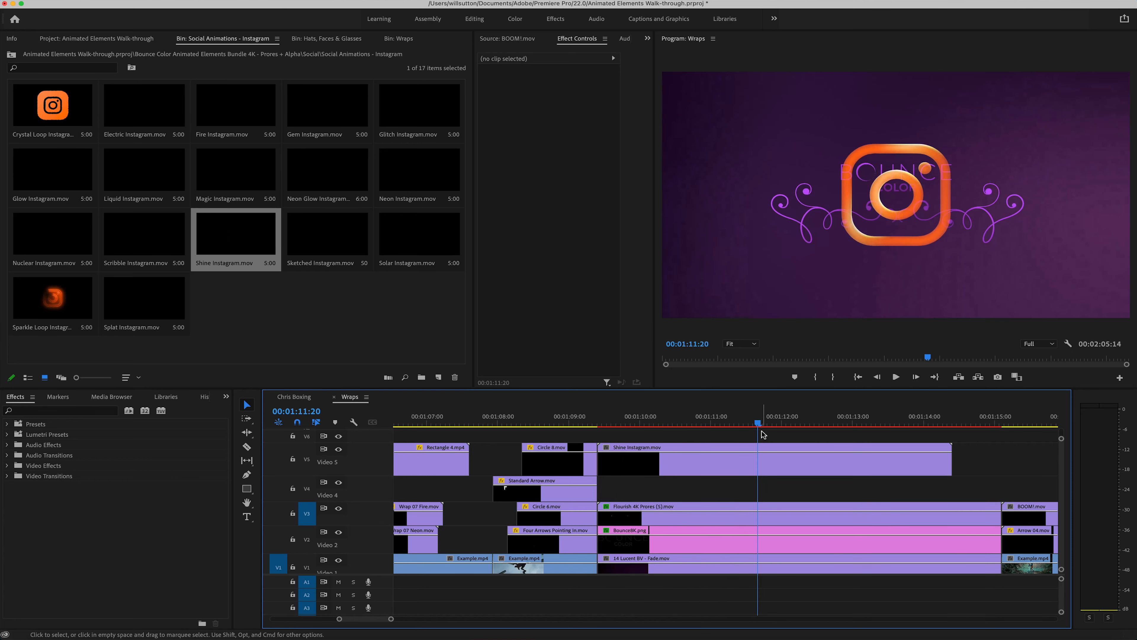
Step: Scale the Shine Instagram clip to 24 and position it at about 429.4, 1843.2 in the frame's lower-left corner
click(748, 458)
drag(555, 103, 533, 103)
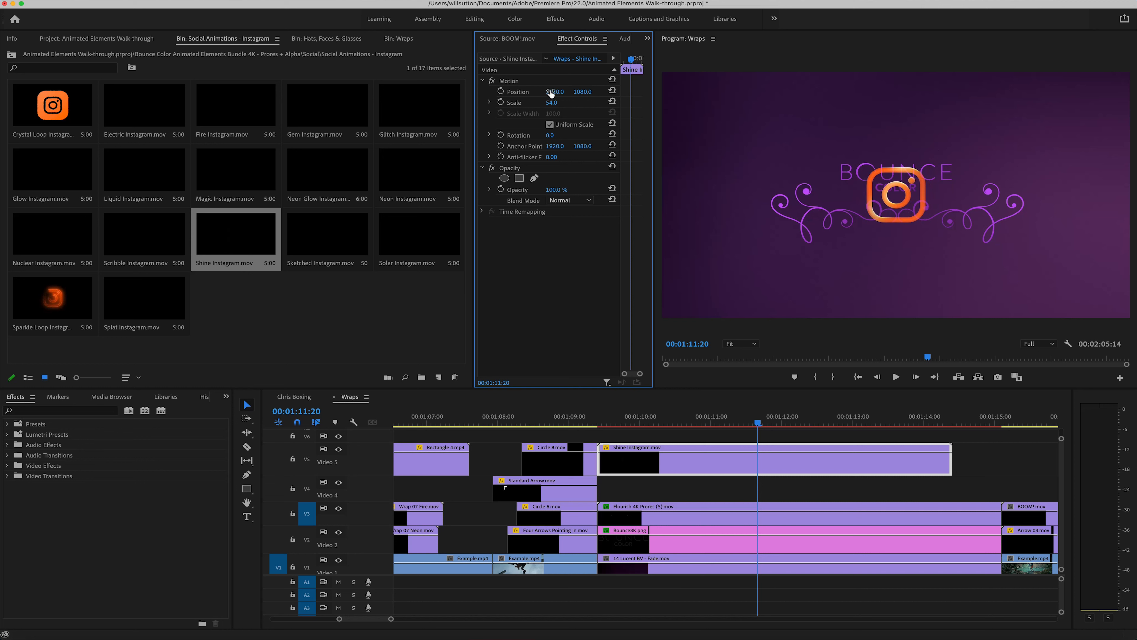
click(545, 81)
drag(921, 219, 729, 298)
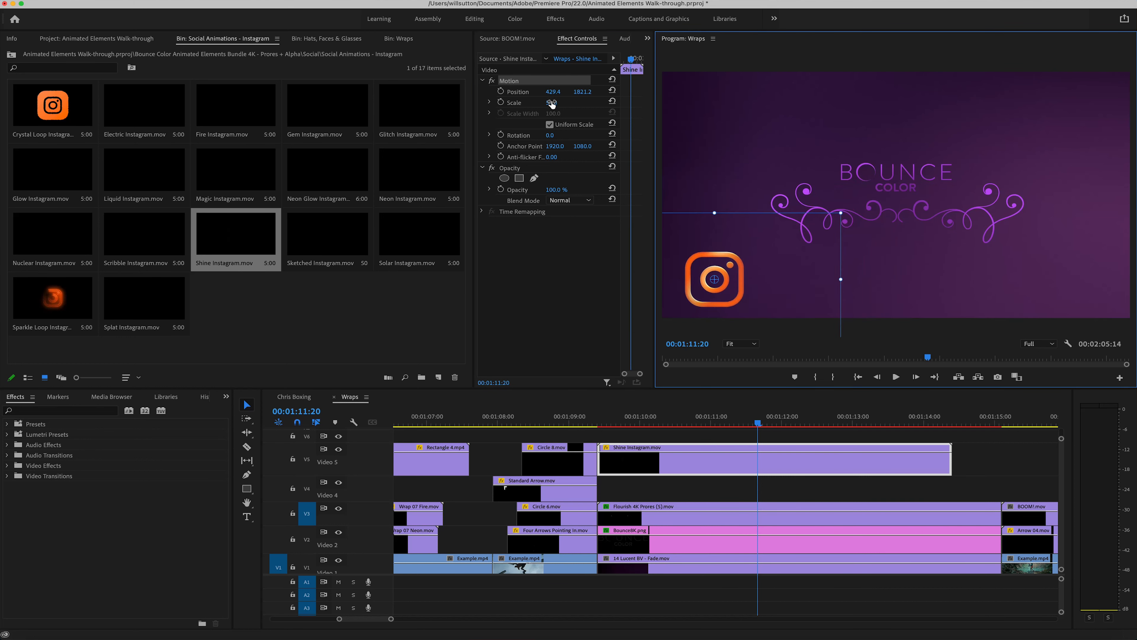
drag(551, 104, 592, 92)
click(703, 478)
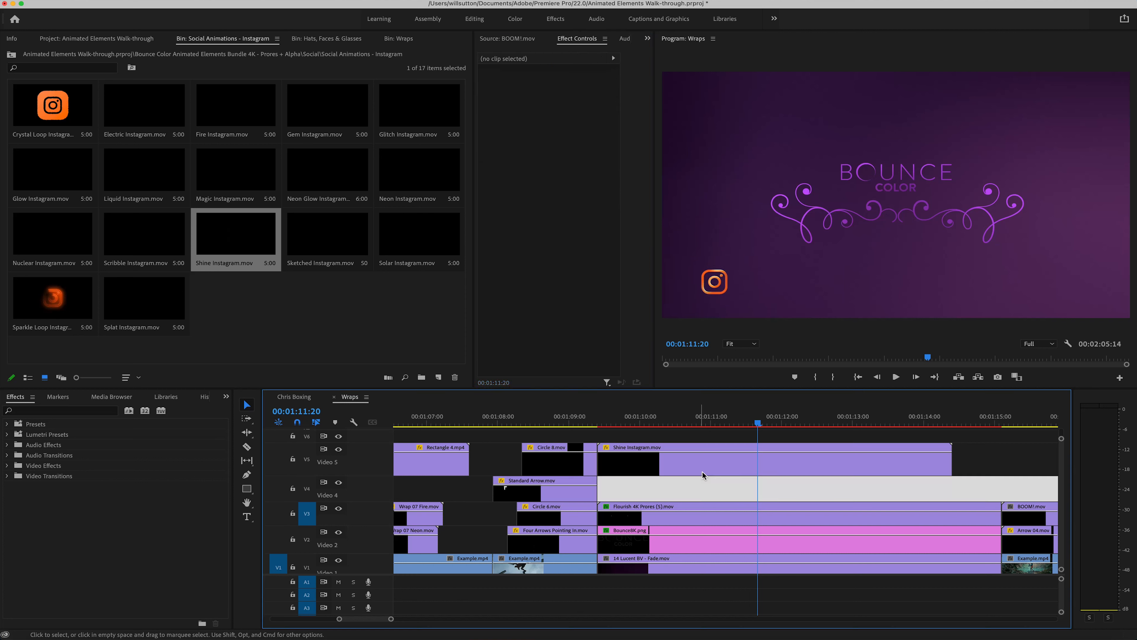
Step: Play the Wraps sequence from the start of the Shine Instagram clip to preview the logo animation
click(694, 462)
drag(647, 420, 616, 419)
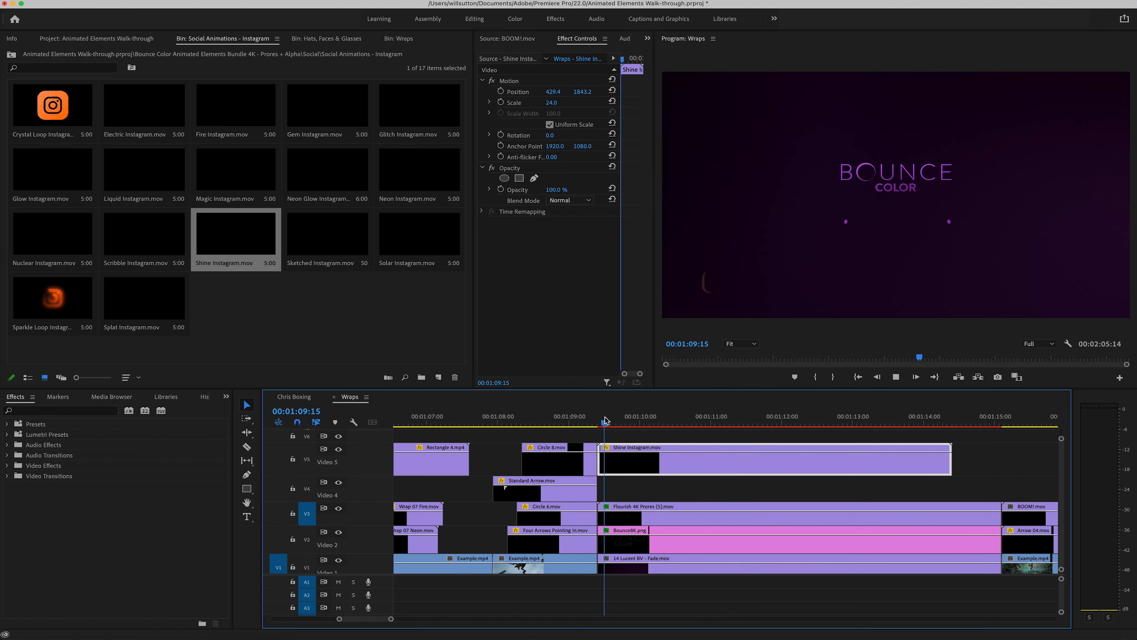
key(space)
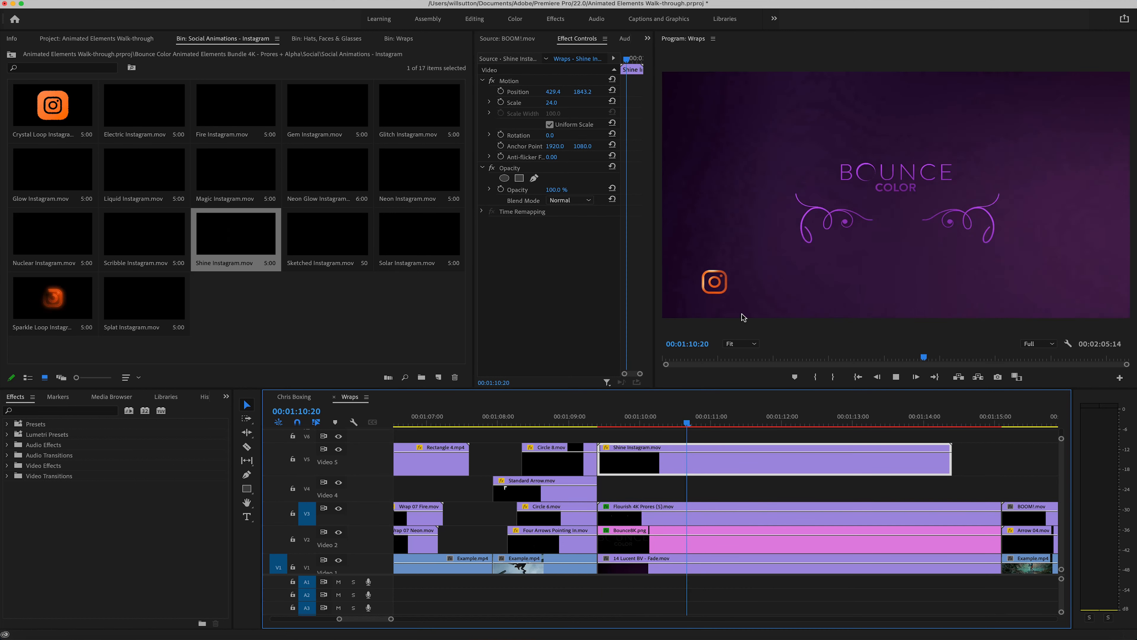